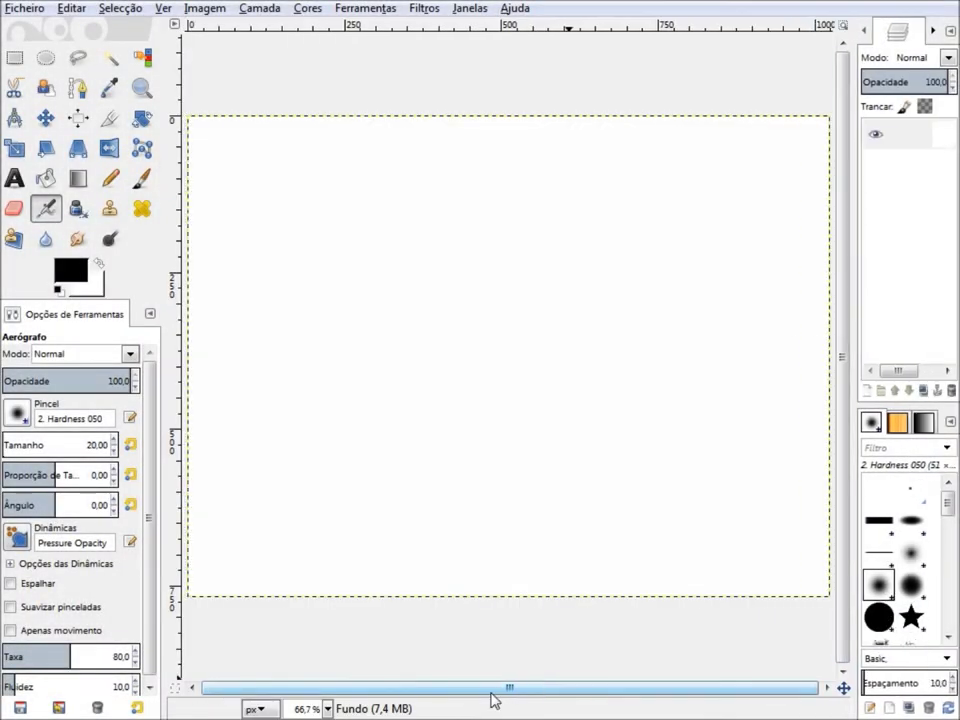
Step: Fill the canvas dark brown and lay a yellow conical gradient across the new layer
left_click(139, 300)
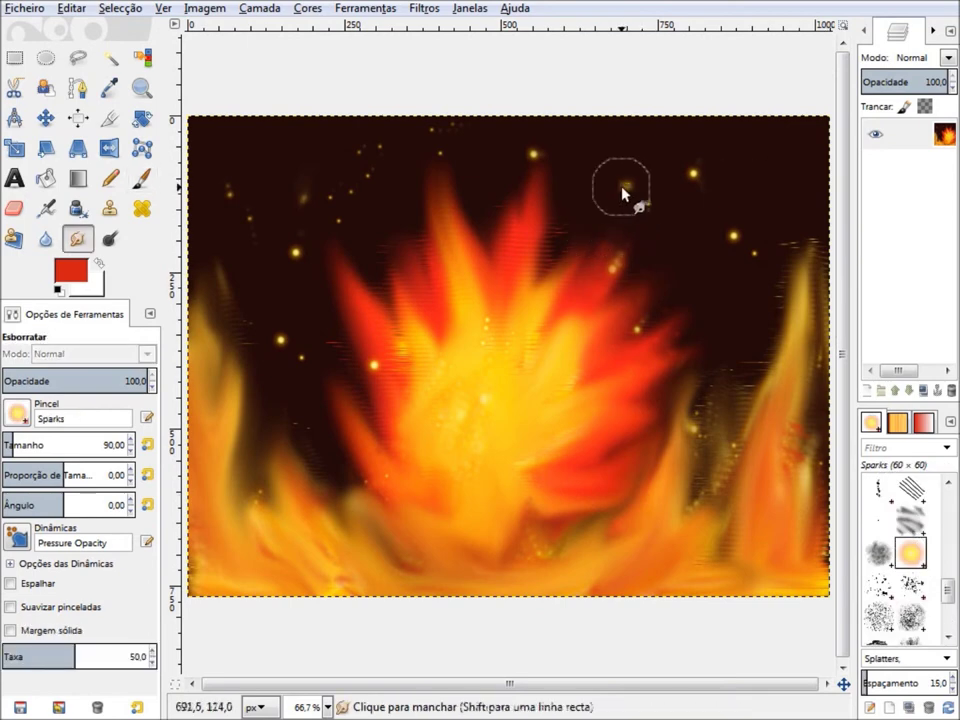
key("Tab")
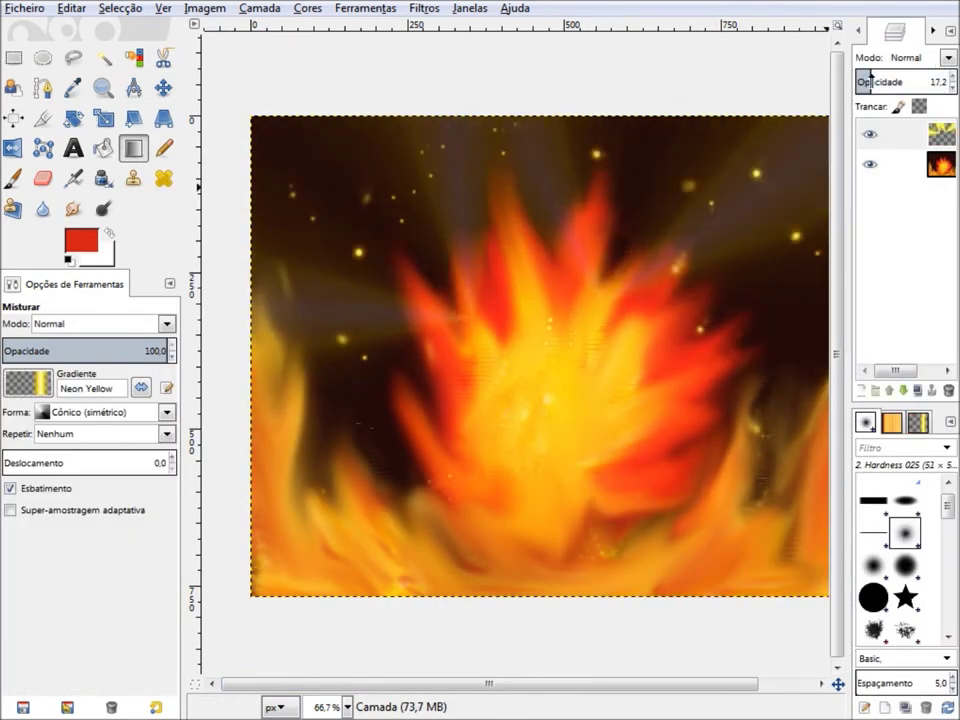
left_click_drag(583, 396, 536, 457)
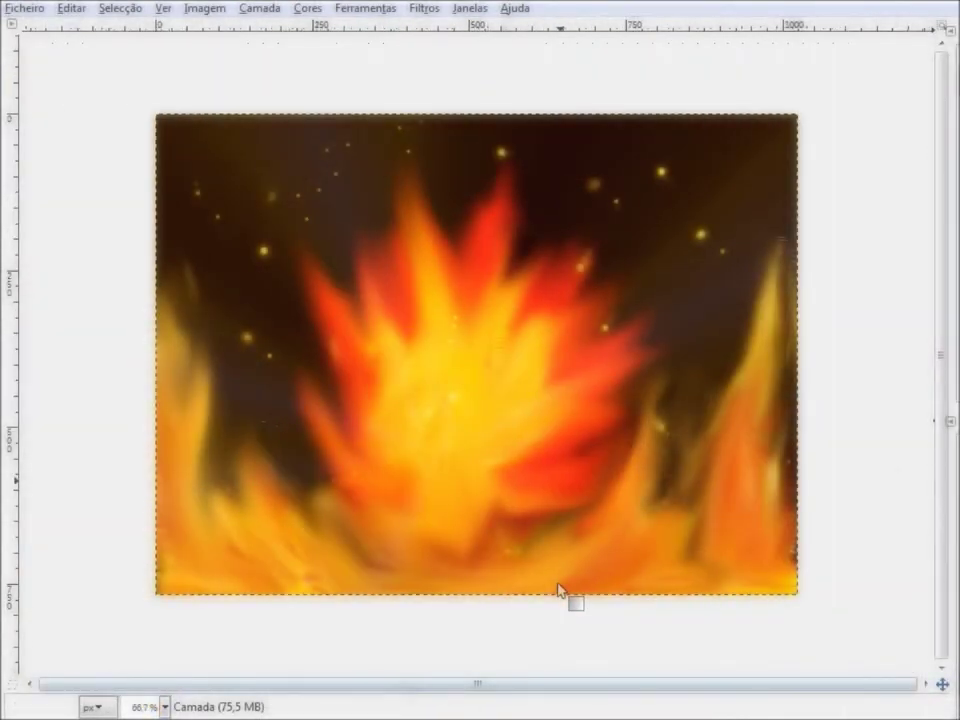
key("1")
left_click_drag(531, 688, 472, 688)
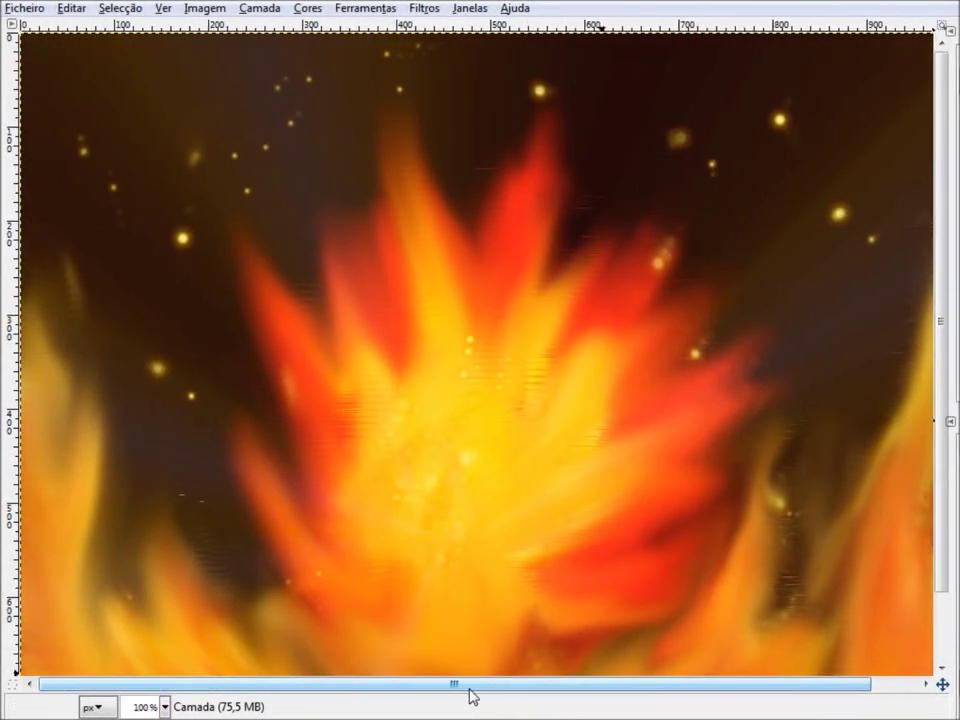
key("minus")
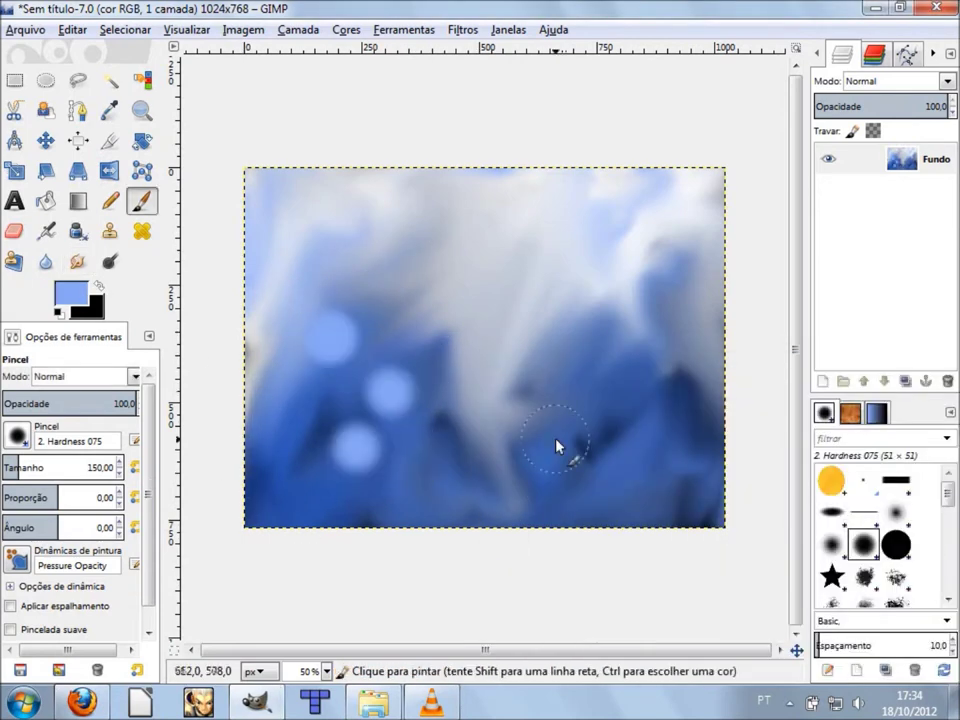
Step: Smudge the pale blue and white dots into the blue background
mouse_move(262, 490)
left_mouse_down()
mouse_move(658, 414)
mouse_move(671, 476)
mouse_move(510, 461)
mouse_move(712, 395)
left_mouse_up()
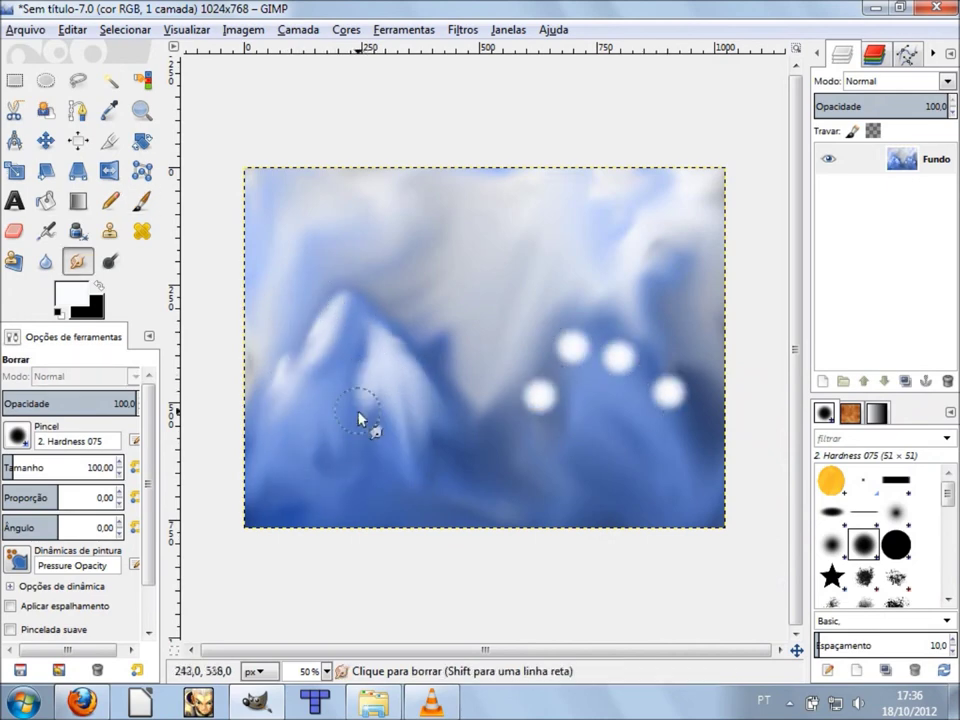
left_click_drag(671, 414, 548, 402)
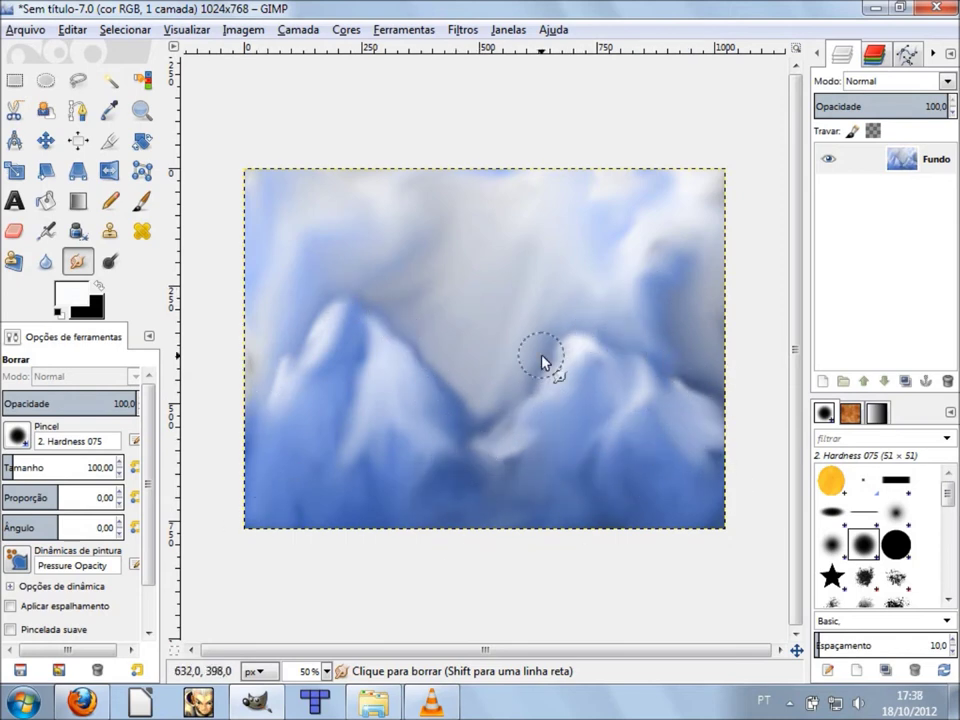
scroll(641, 285, "up", 1)
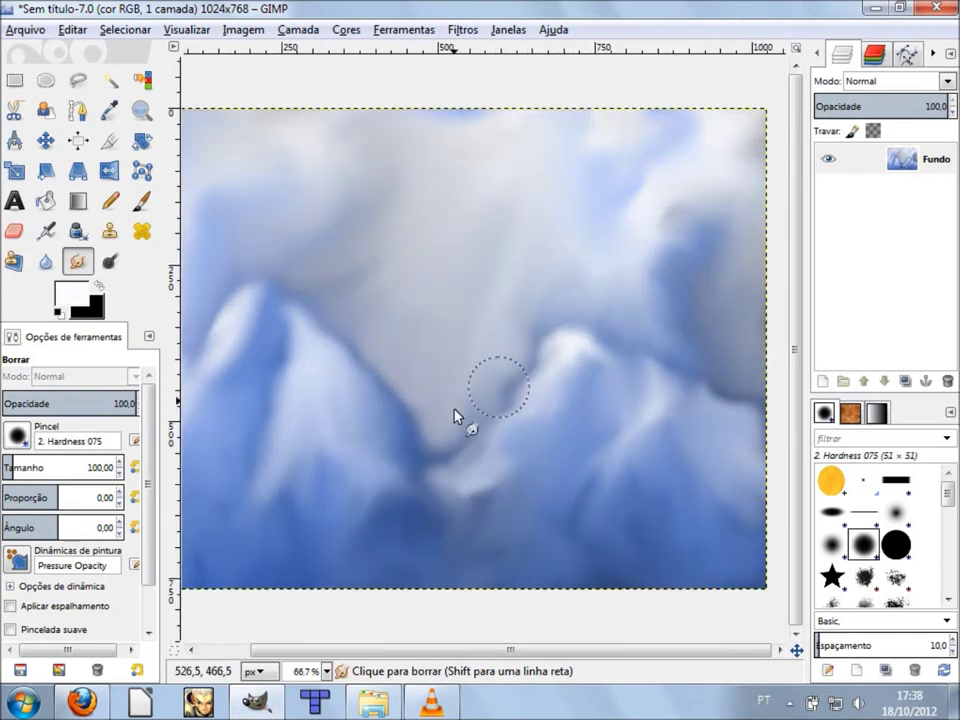
scroll(556, 325, "down", 1)
scroll(453, 410, "up", 1)
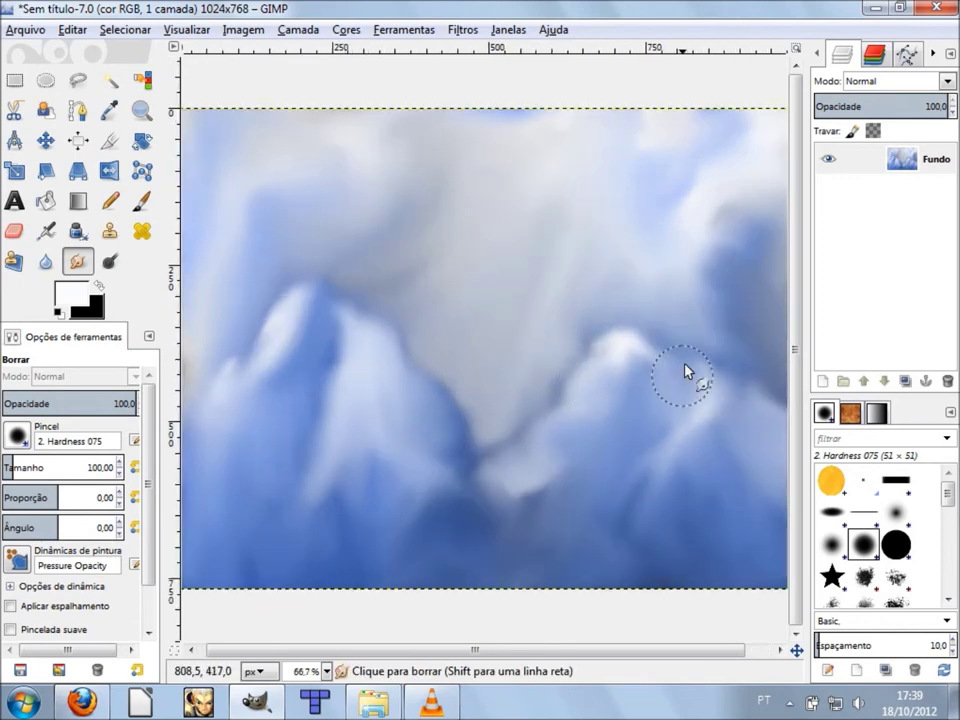
scroll(462, 466, "down", 1)
scroll(441, 443, "up", 1)
Step: Dab a white Paintbrush highlight onto the mountain ridge
key("p")
left_click(441, 443)
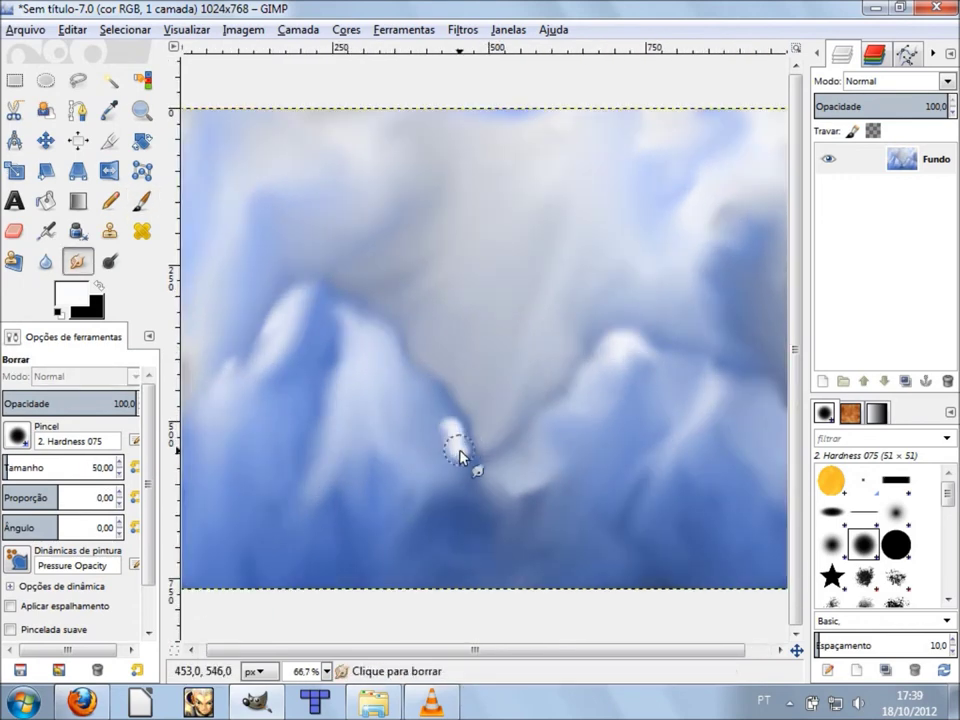
scroll(459, 457, "up", 1)
scroll(500, 480, "down", 2)
scroll(400, 400, "up", 2)
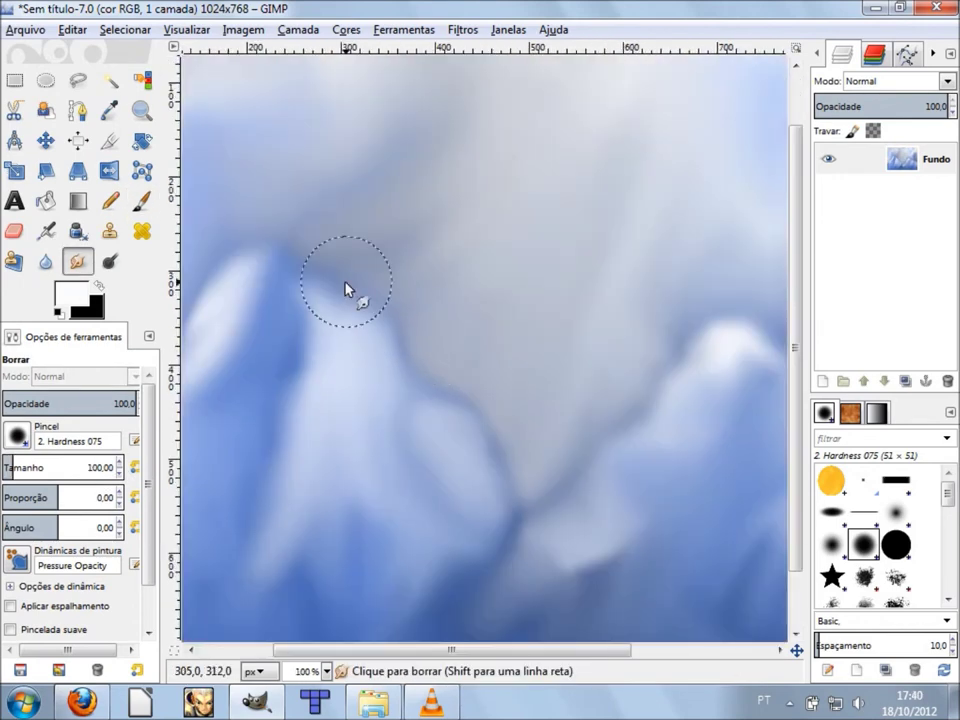
scroll(380, 310, "down", 1)
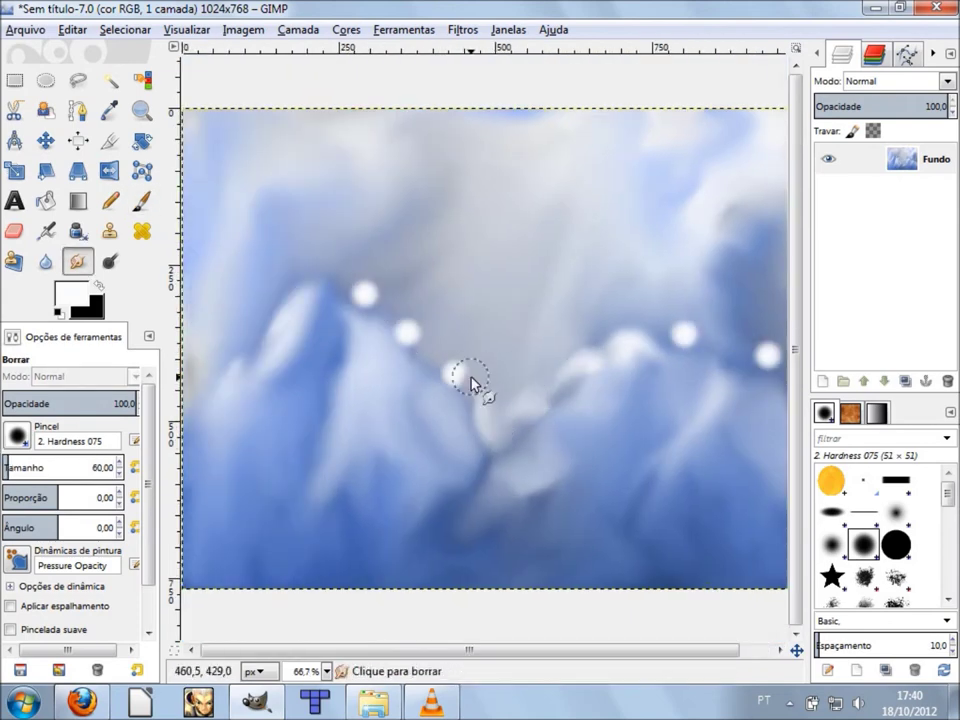
scroll(727, 375, "right", 2)
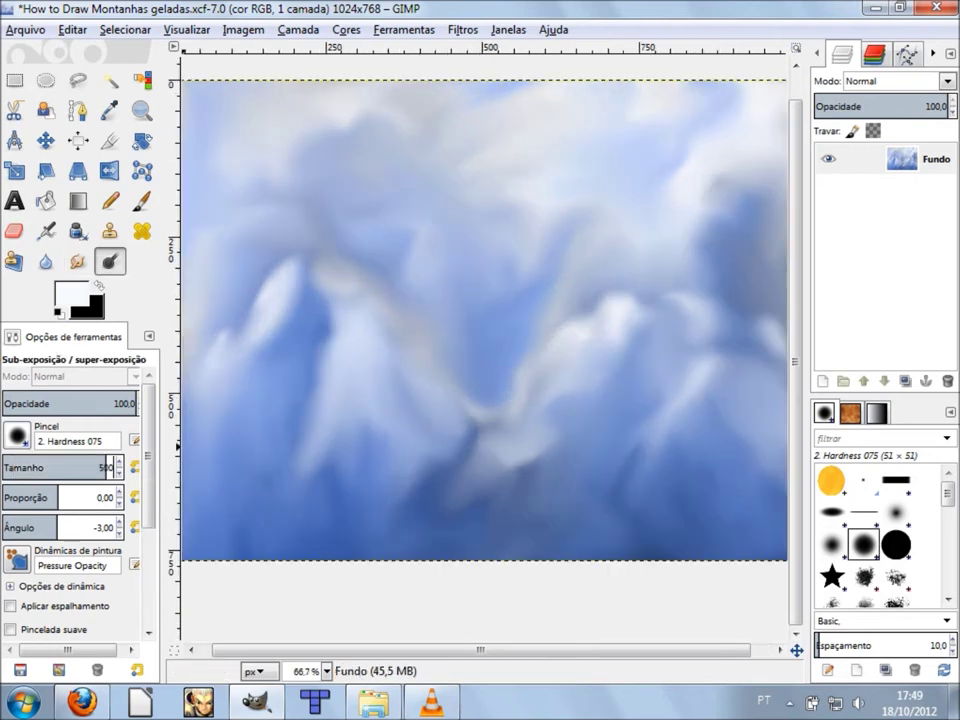
Step: Zoom out to see the whole mountain painting
key("minus")
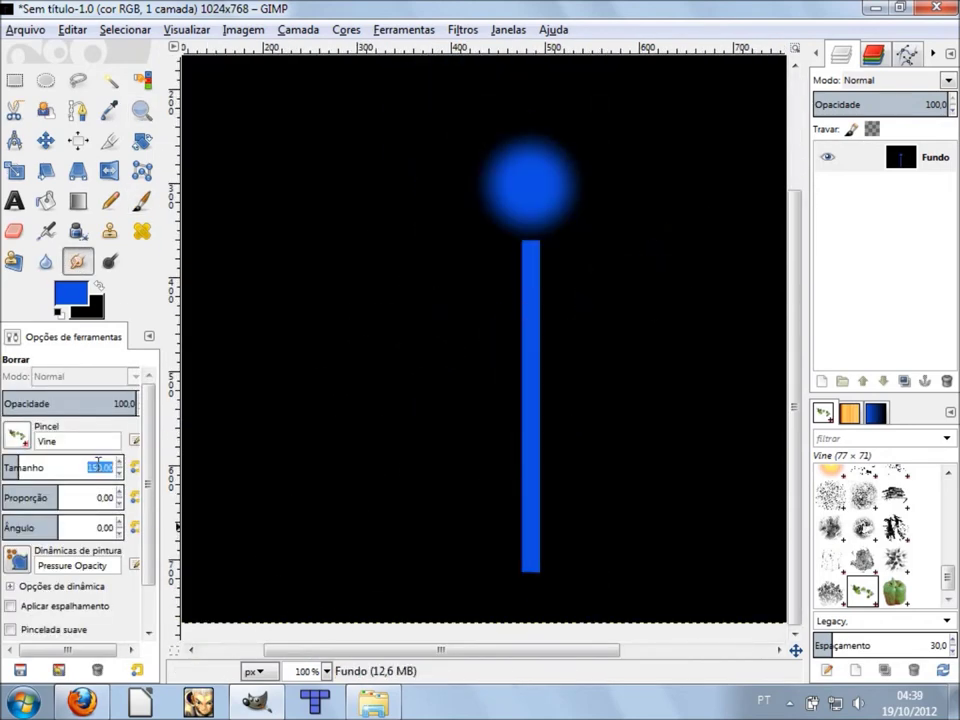
Step: Smudge a vine-shaped texture into the blue orb
left_click_drag(503, 301, 672, 285)
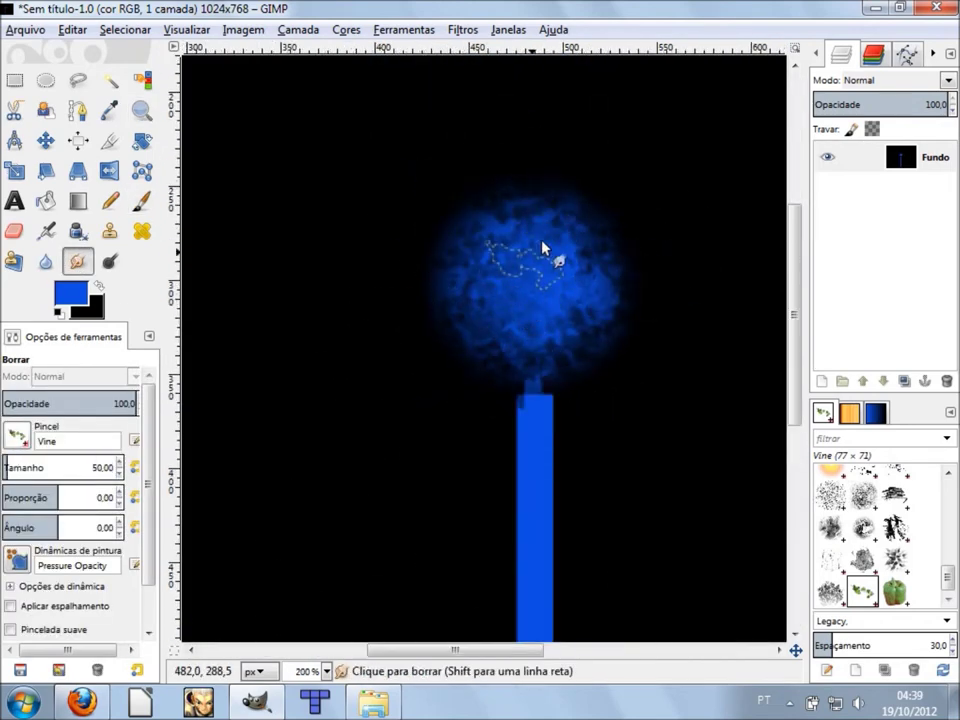
scroll(543, 249, "down", 3)
scroll(530, 510, "down", 3)
scroll(525, 370, "up", 2, "ctrl")
scroll(553, 210, "up", 3)
scroll(541, 483, "down", 1, "ctrl")
scroll(541, 483, "down", 5)
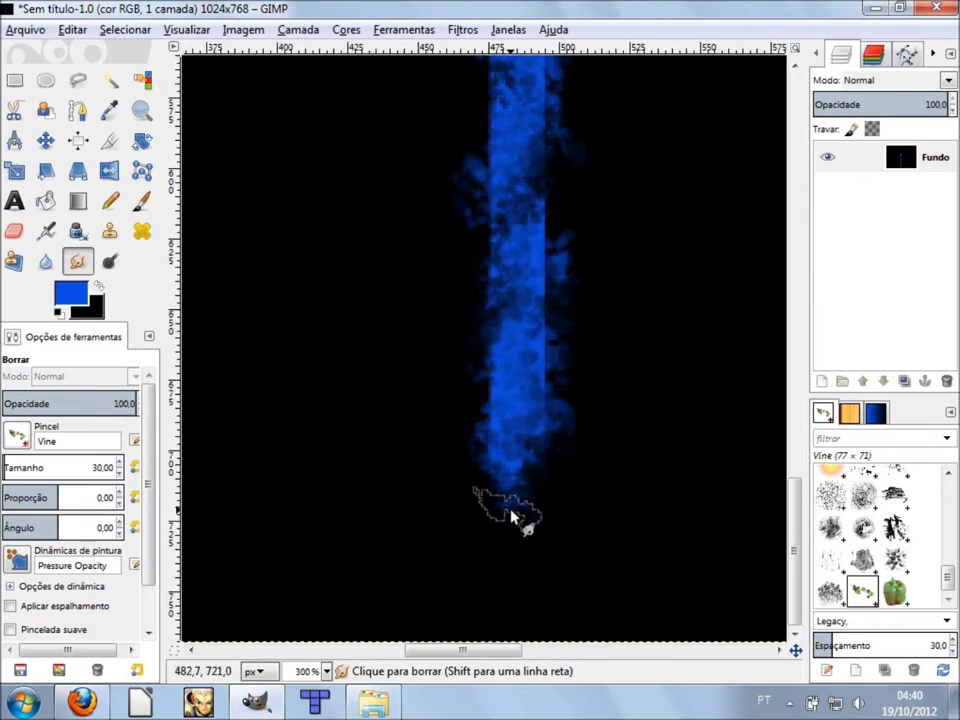
scroll(483, 484, "up", 4)
scroll(557, 375, "up", 5)
scroll(580, 470, "down", 4, "ctrl")
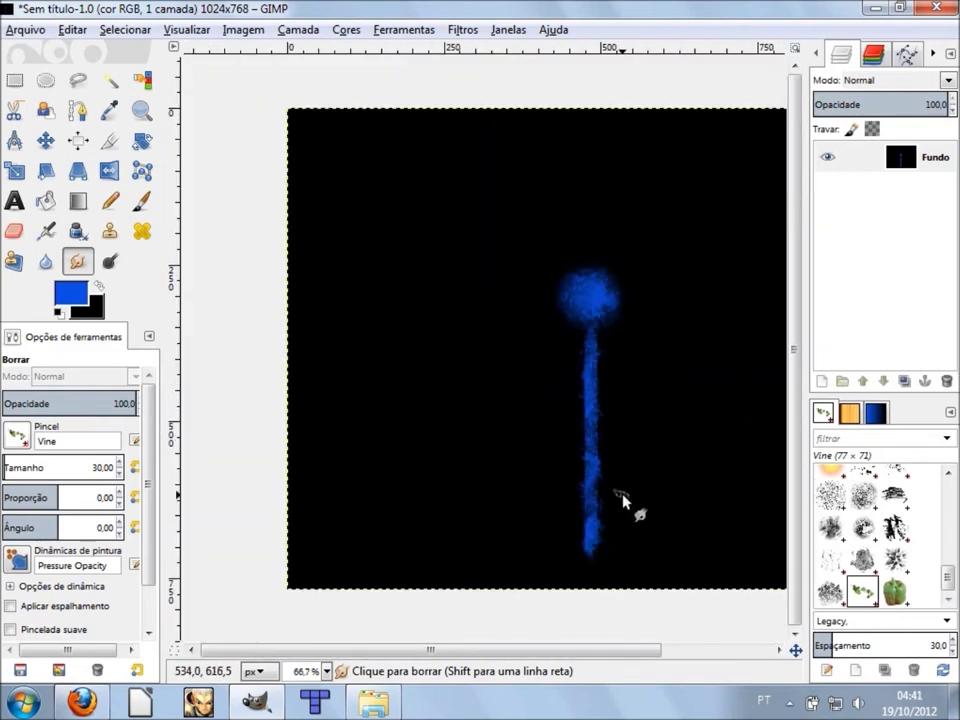
Step: Paint a soft blue dot beside the orb with the round Paintbrush
key("p")
scroll(614, 240, "up", 3, "ctrl")
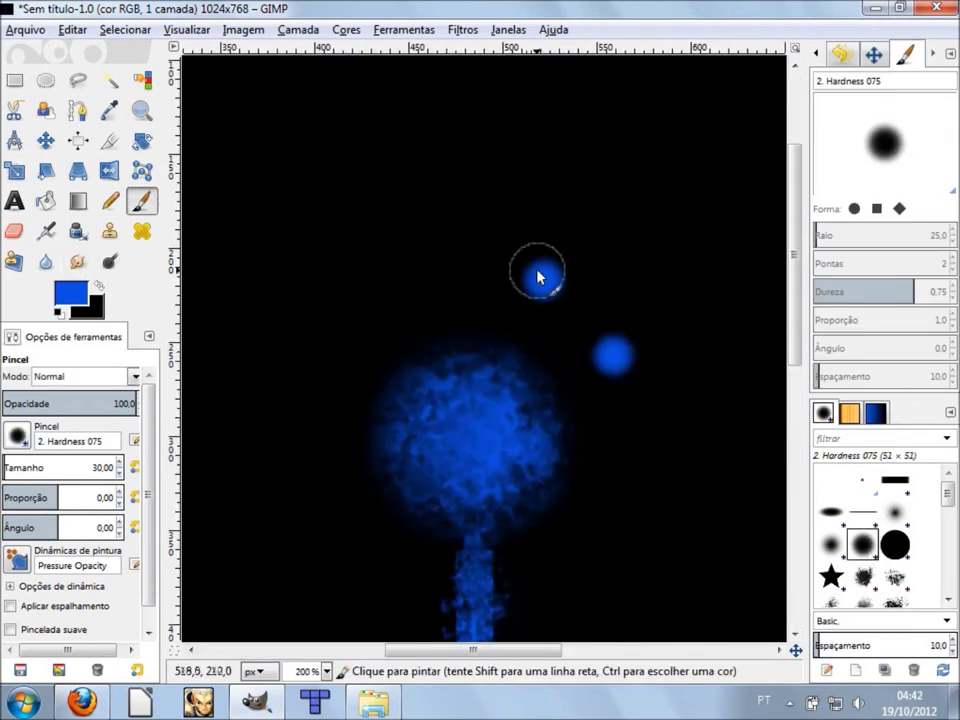
scroll(614, 362, "down", 2)
left_click(621, 311)
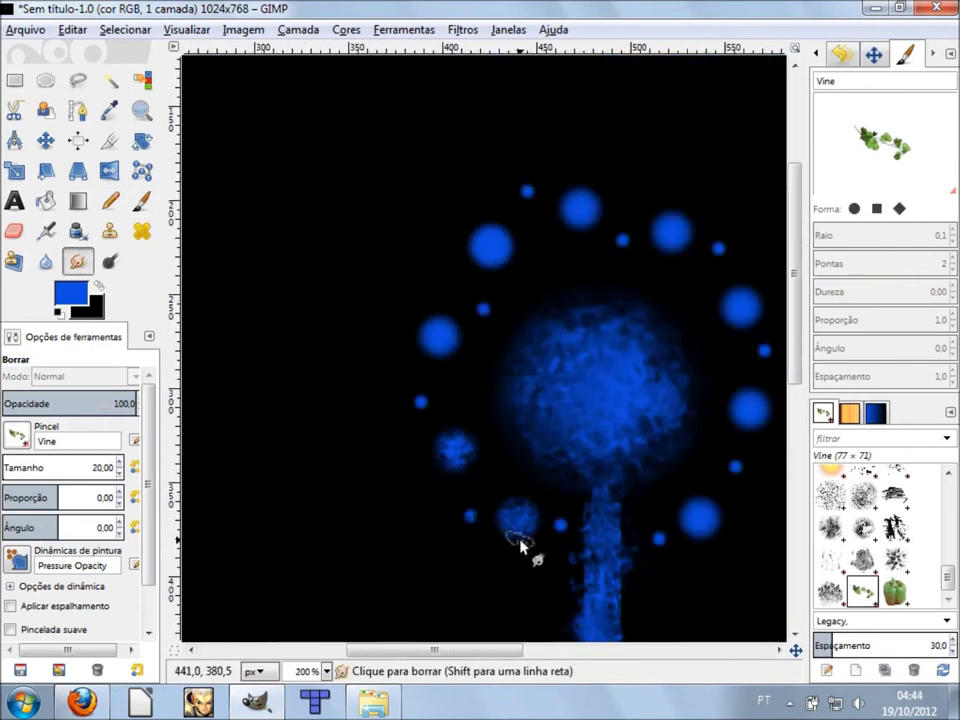
scroll(520, 545, "up", 4)
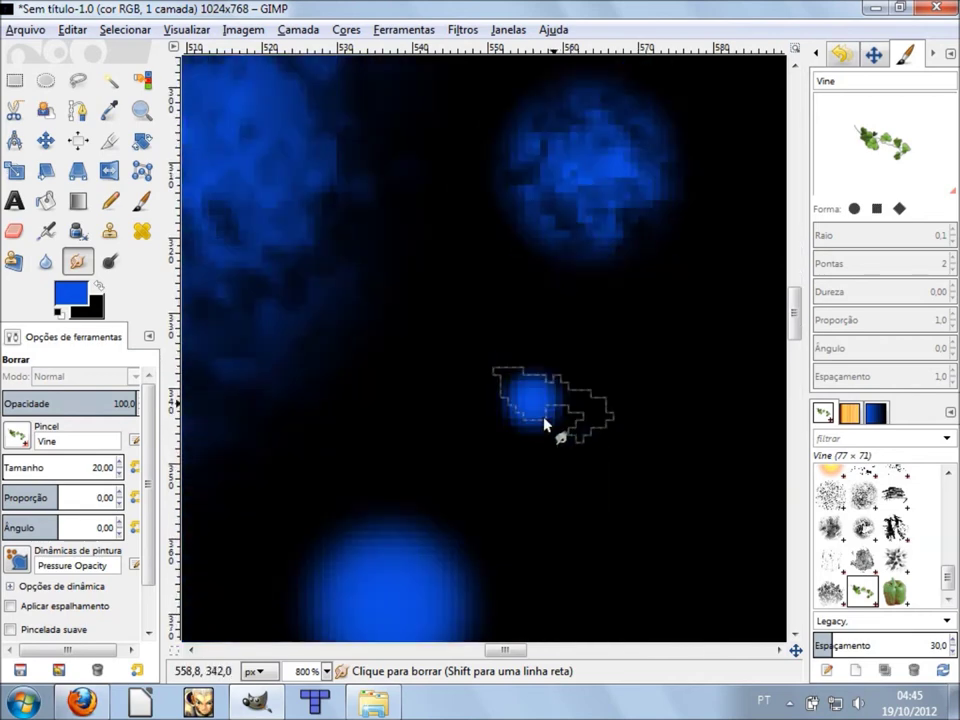
scroll(510, 369, "down", 7)
scroll(322, 430, "up", 2)
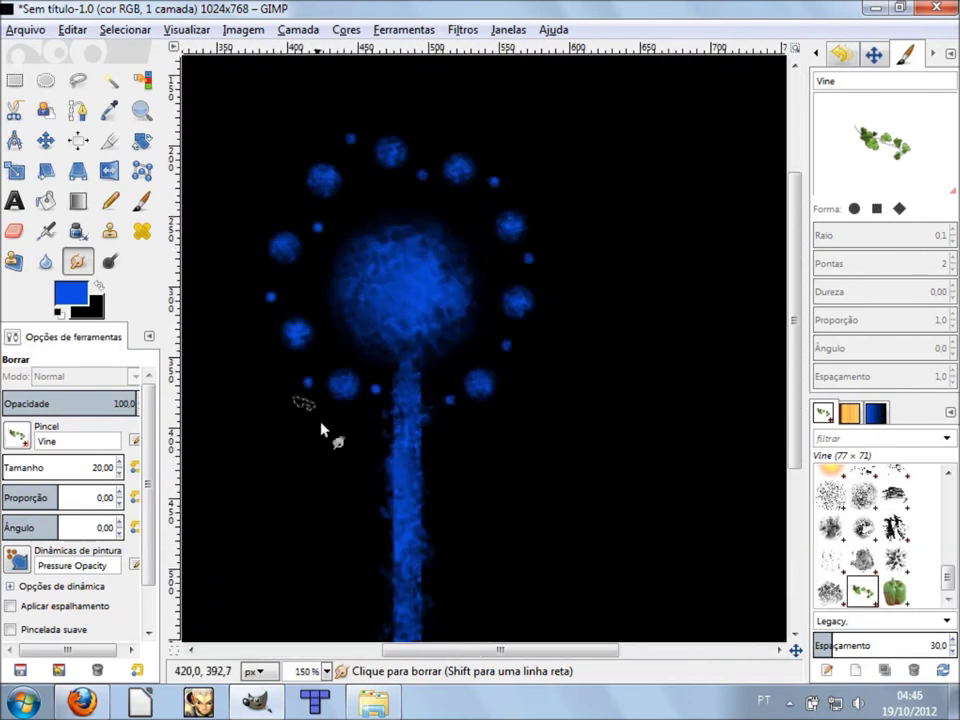
scroll(873, 525, "up", 2)
Step: Paint a wide white streak from the orb toward the lower left
key("d")
key("x")
scroll(456, 428, "down", 1)
scroll(399, 360, "down", 2)
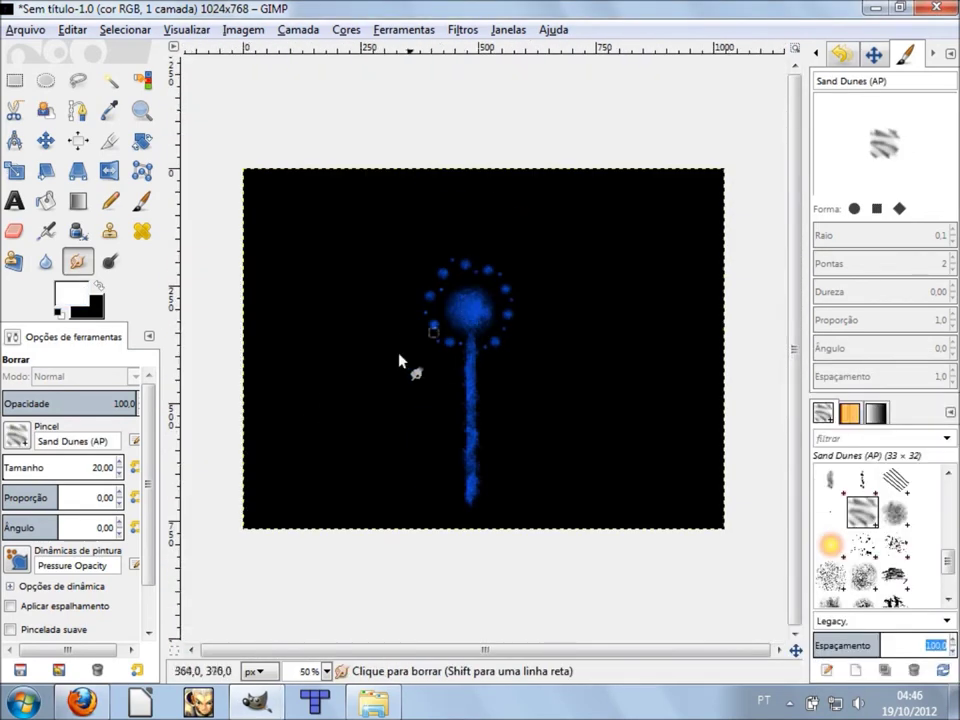
left_click_drag(470, 318, 250, 505)
scroll(364, 456, "up", 1)
Step: Extend the white streak further toward the lower left with straight strokes
mouse_move(505, 325)
left_mouse_down()
mouse_move(423, 378)
mouse_move(195, 588)
left_mouse_up()
left_click(364, 393, "shift")
left_click(245, 565, "shift")
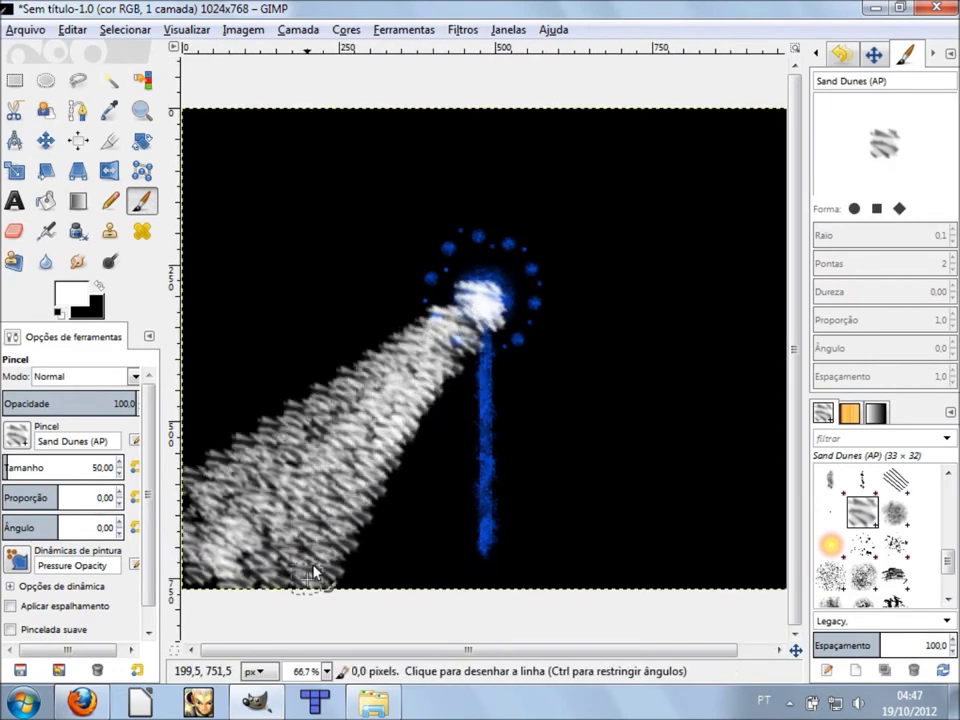
scroll(245, 565, "up", 1)
Step: Paint the streak over in light blue and smudge it smooth down its length
mouse_move(368, 528)
left_mouse_down()
mouse_move(511, 155)
mouse_move(427, 330)
mouse_move(577, 228)
left_mouse_up()
key("s")
mouse_move(420, 470)
left_mouse_down()
mouse_move(260, 420)
mouse_move(481, 304)
mouse_move(360, 489)
mouse_move(284, 514)
left_mouse_up()
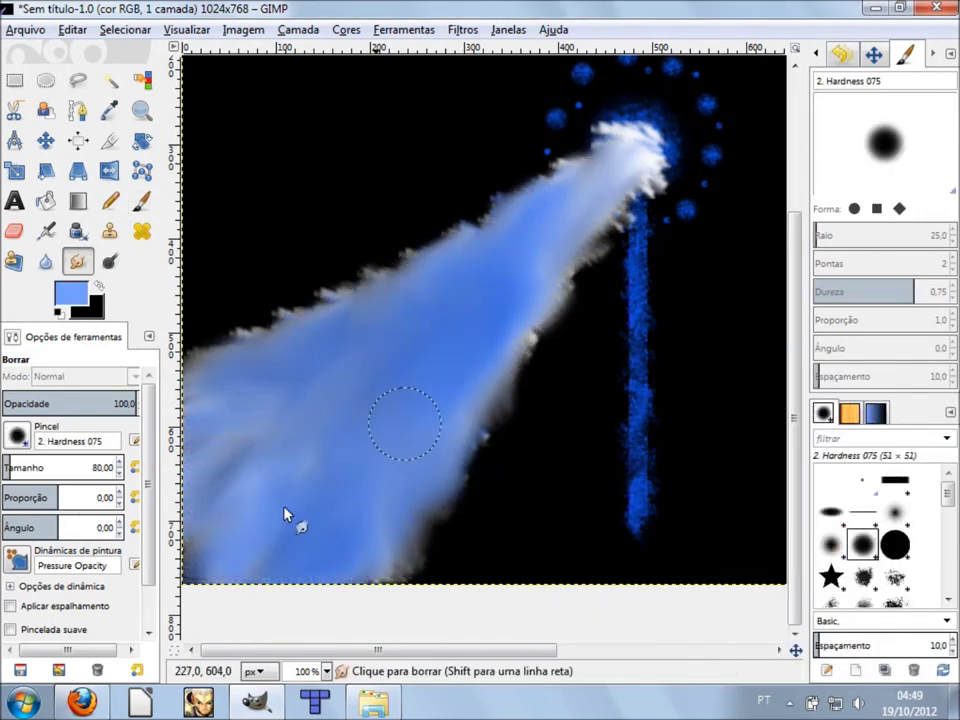
left_click_drag(645, 150, 330, 515)
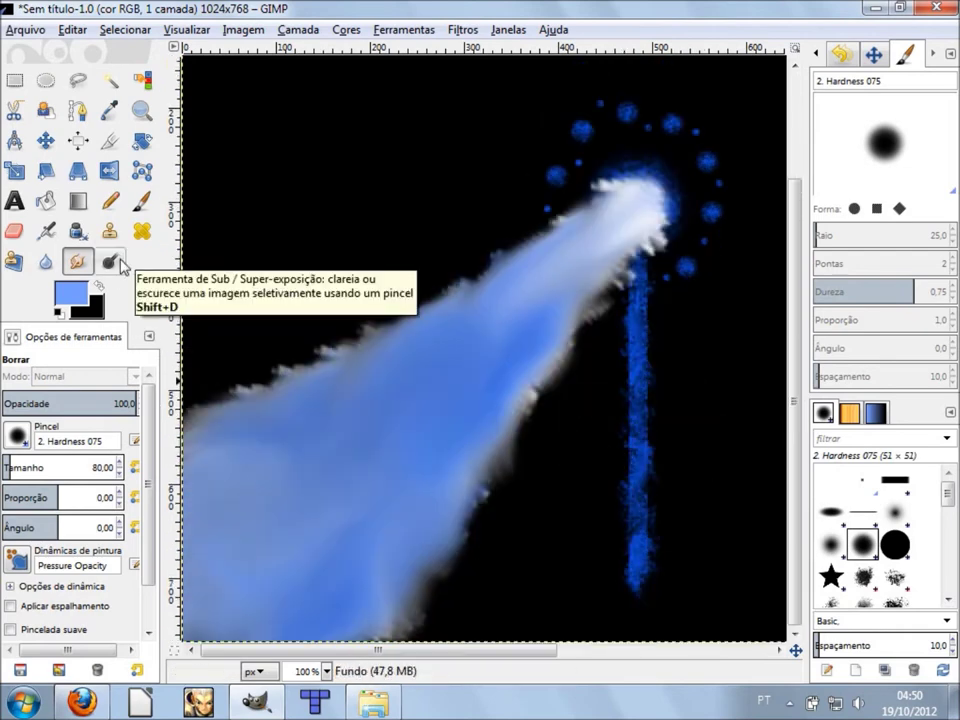
Step: Lighten the lower streak and a diagonal band along it with Dodge/Burn
left_click(110, 261)
scroll(72, 528, "down", 5)
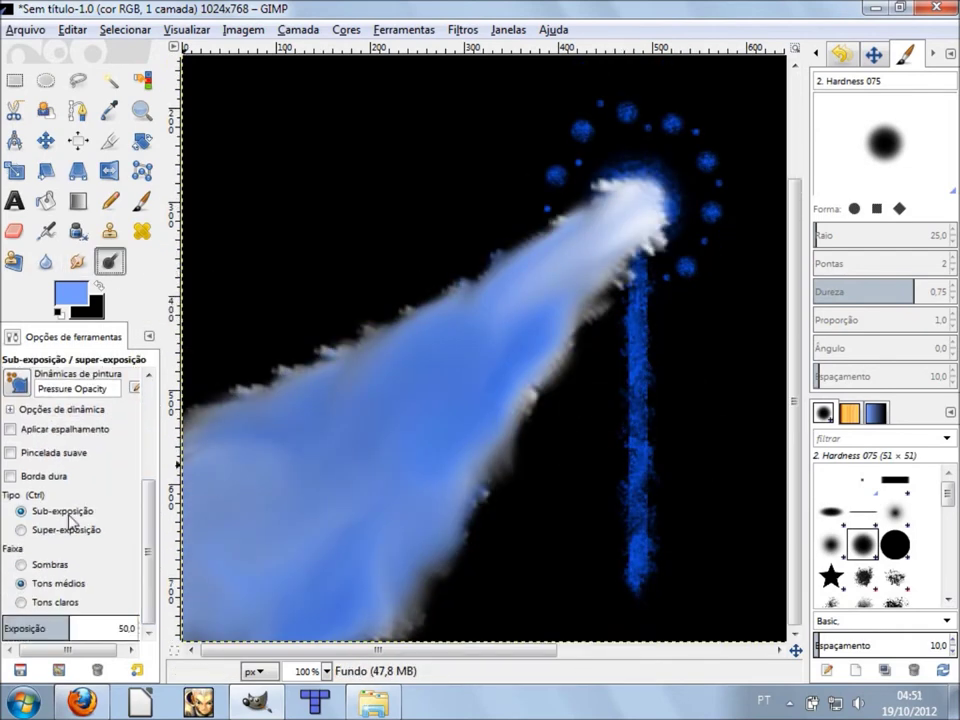
mouse_move(381, 537)
left_mouse_down()
mouse_move(482, 332)
mouse_move(386, 531)
left_mouse_up()
key("z")
key("shift+d")
left_click_drag(200, 490, 493, 429)
mouse_move(386, 553)
left_mouse_down()
mouse_move(432, 488)
mouse_move(407, 596)
left_mouse_up()
scroll(574, 429, "up", 1)
scroll(624, 390, "up", 1)
Step: Switch Dodge/Burn to darkening and adjust the view around the streak
key("ctrl")
scroll(505, 328, "down", 1)
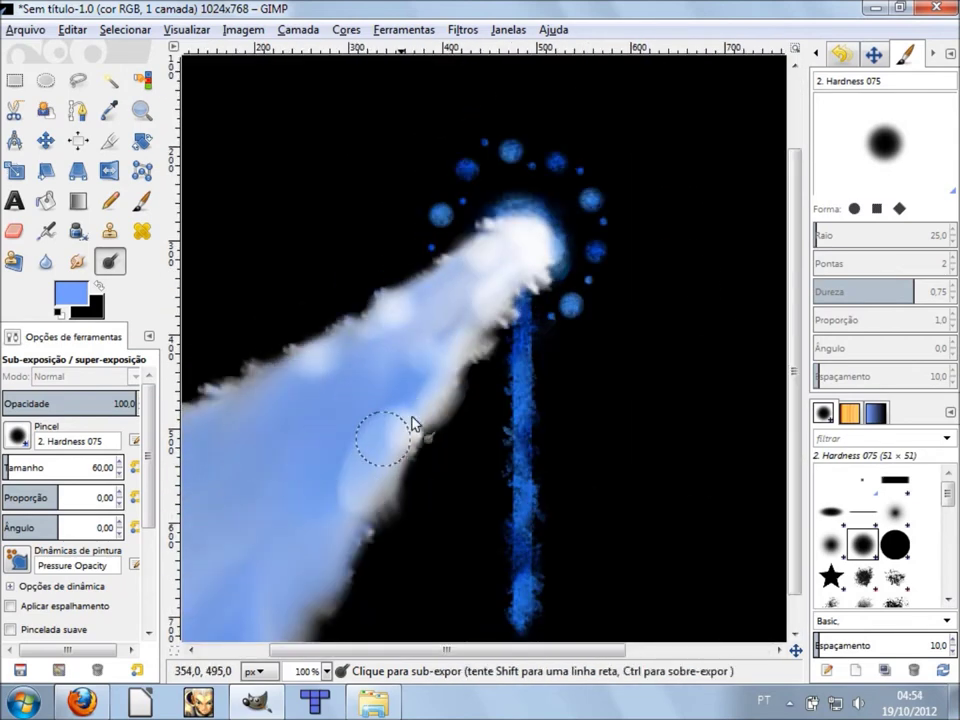
scroll(425, 497, "down", 3)
scroll(466, 230, "left", 4, "shift")
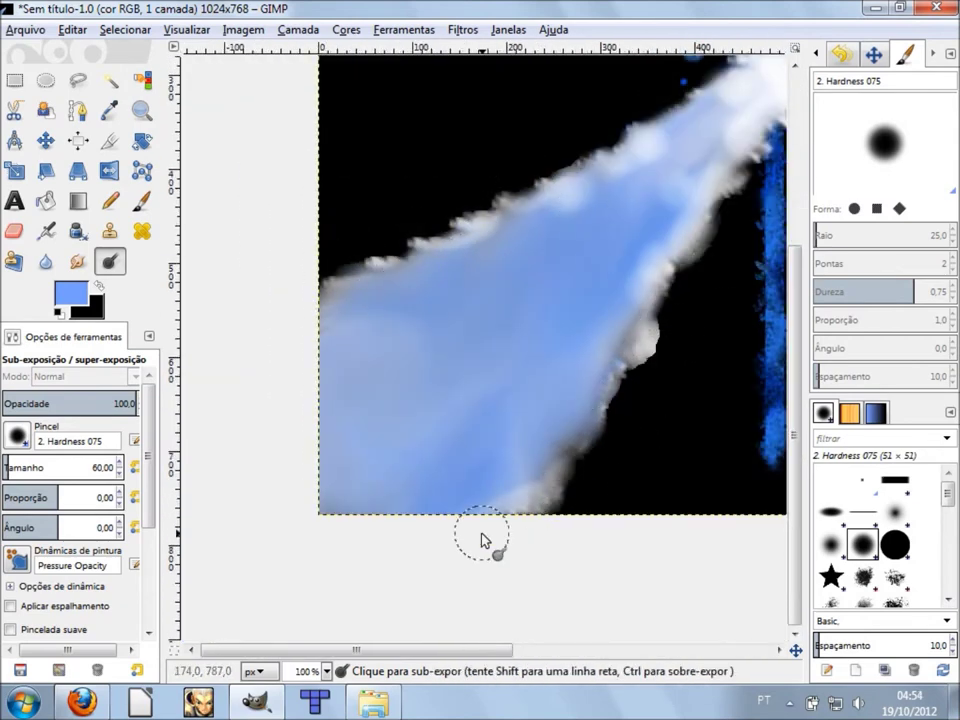
scroll(545, 510, "down", 1)
scroll(511, 553, "up", 2)
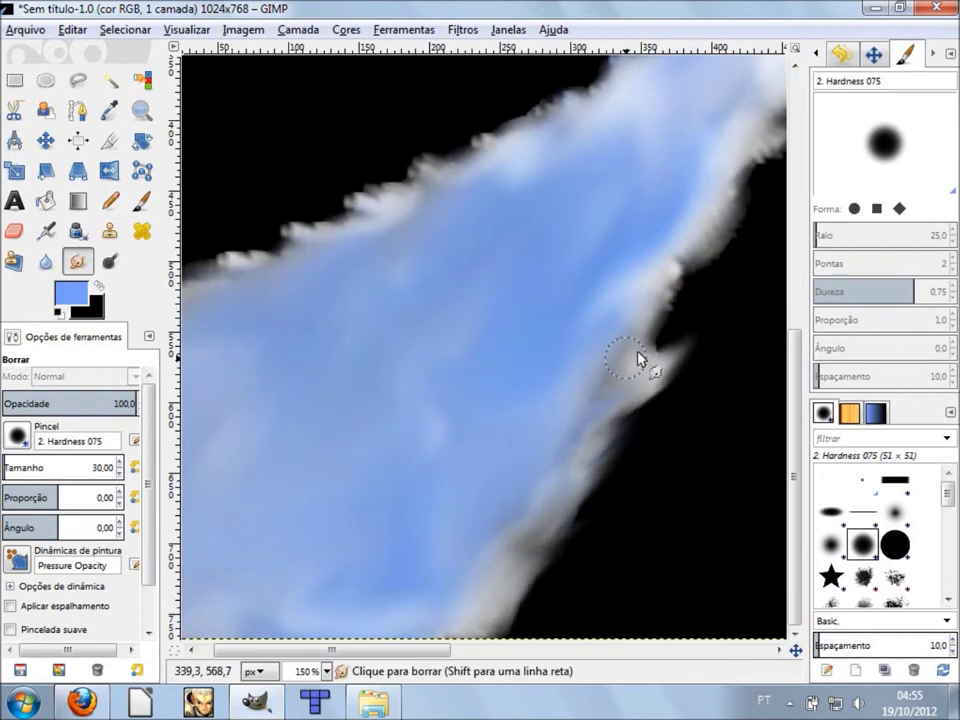
scroll(634, 508, "down", 1)
scroll(675, 306, "up", 1)
scroll(720, 328, "up", 1)
scroll(557, 404, "down", 1)
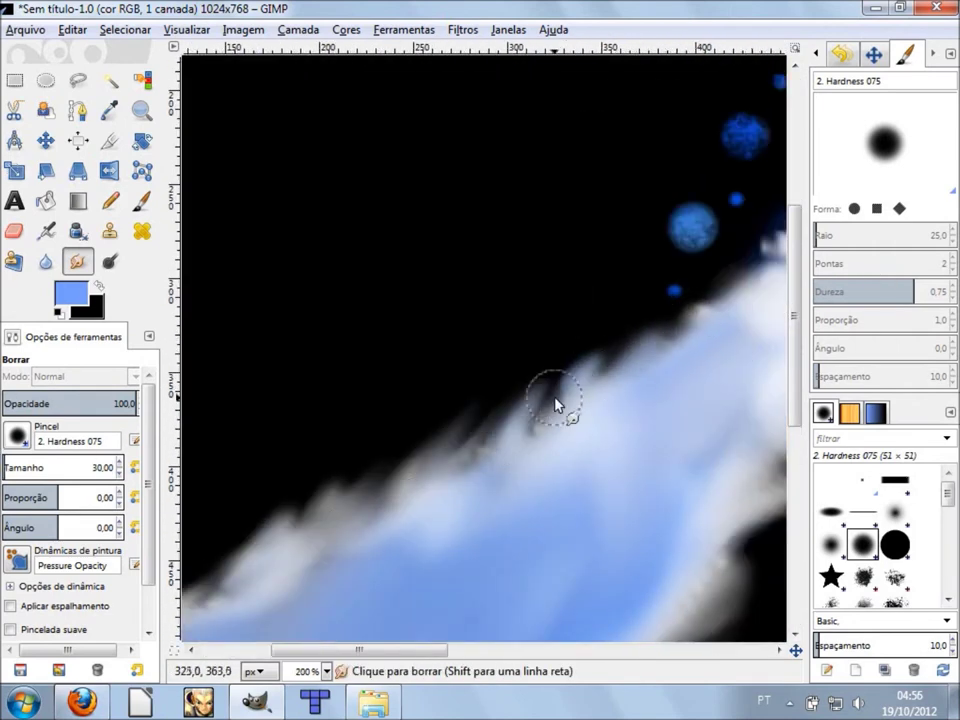
scroll(556, 404, "down", 1)
scroll(103, 467, "up", 1)
scroll(267, 395, "up", 3)
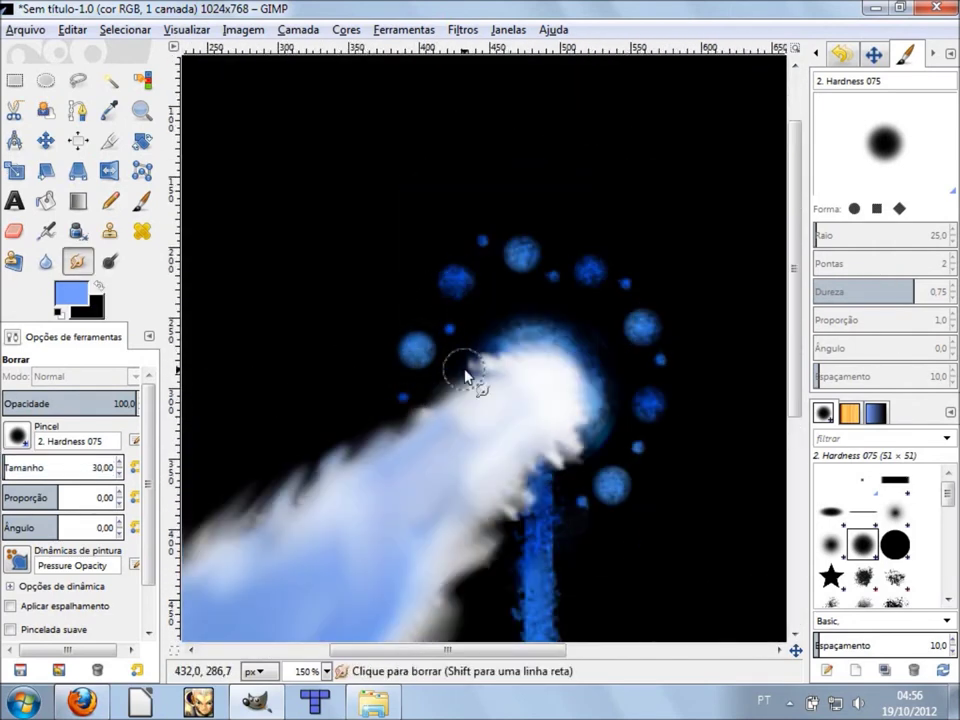
scroll(465, 375, "up", 1)
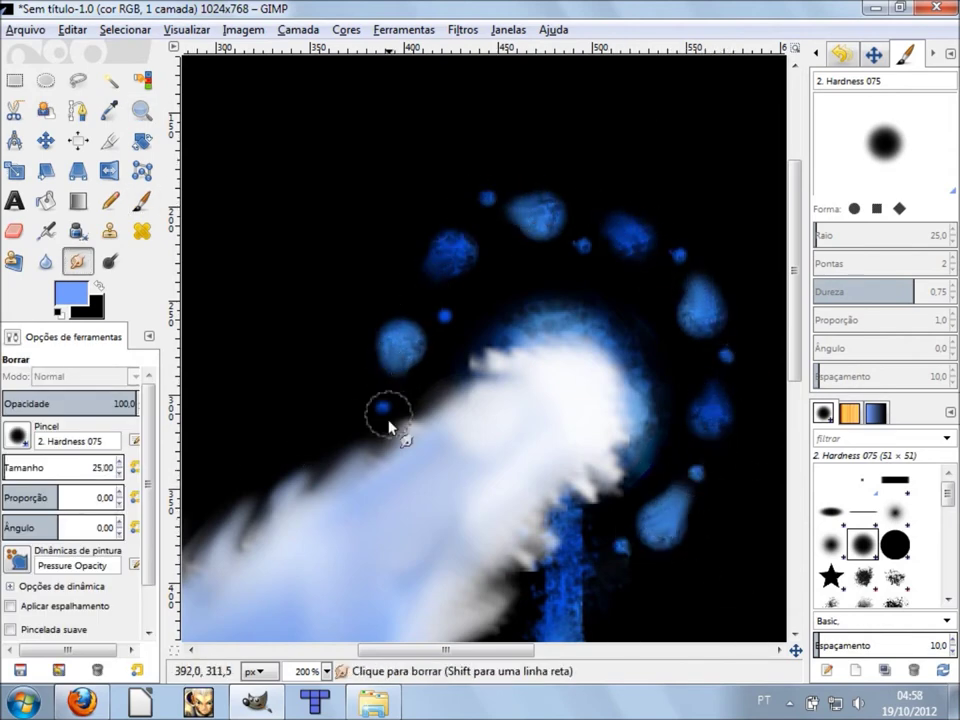
scroll(765, 317, "down", 3)
scroll(558, 418, "up", 4)
Step: Return Dodge/Burn to lightening, adjust the view, and go back to the Paintbrush
key("shift+d")
scroll(505, 258, "down", 4)
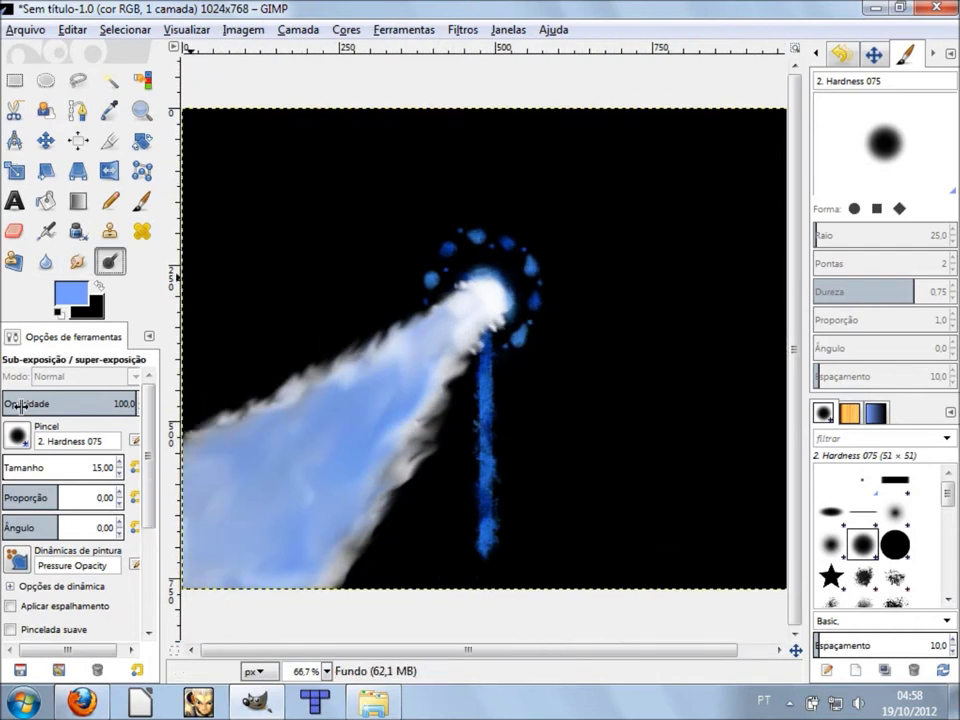
scroll(512, 525, "up", 1)
scroll(485, 325, "up", 3)
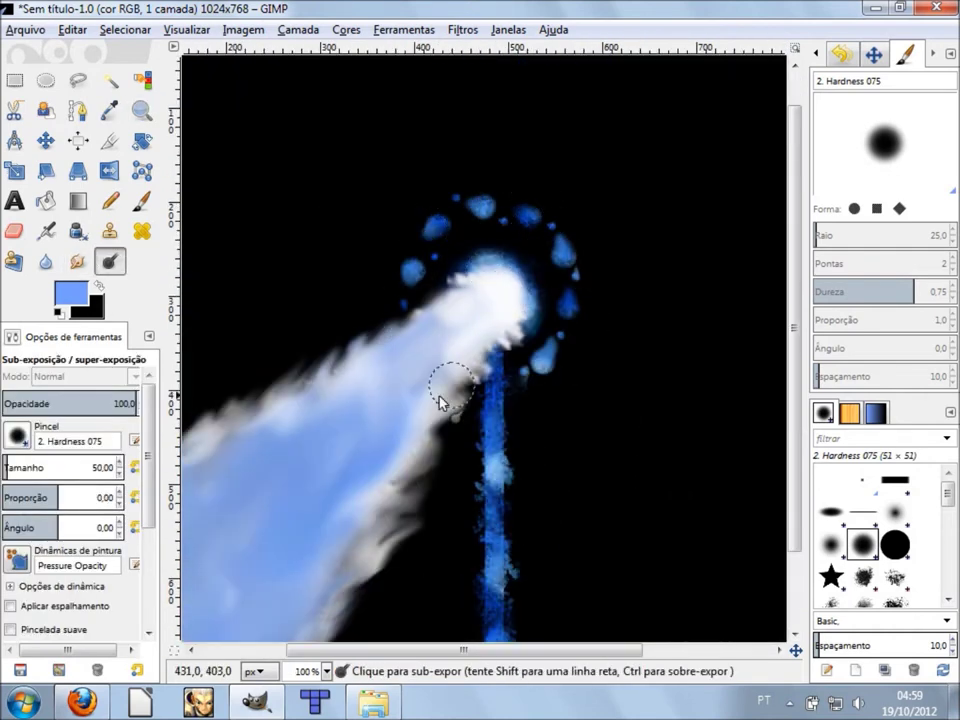
scroll(440, 400, "up", 2)
scroll(570, 275, "down", 2)
scroll(540, 500, "up", 1)
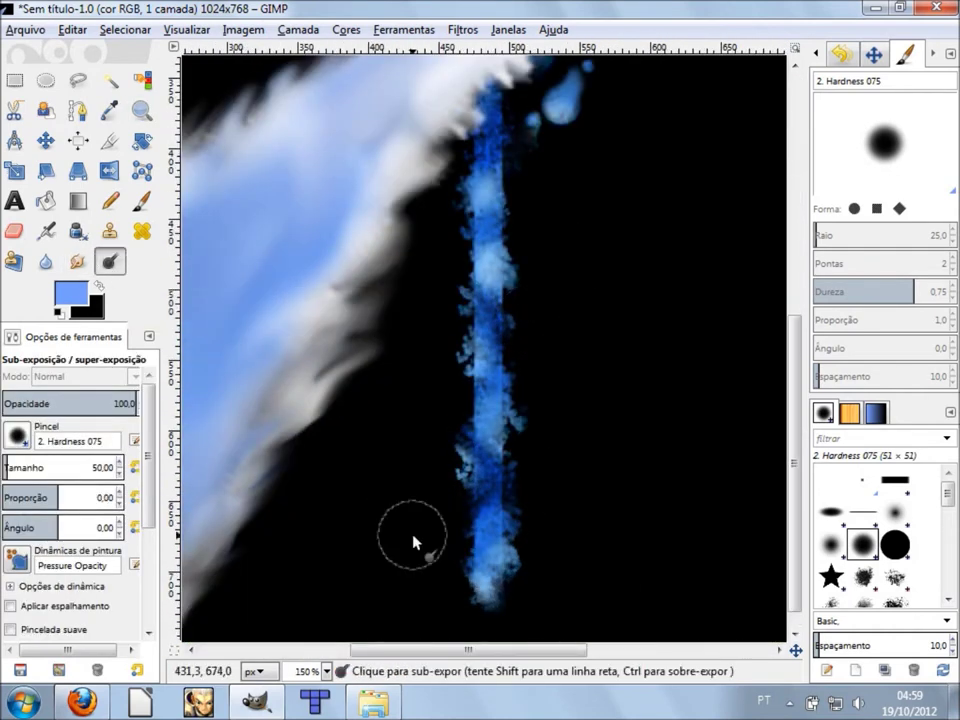
scroll(545, 510, "down", 1)
scroll(568, 530, "down", 1)
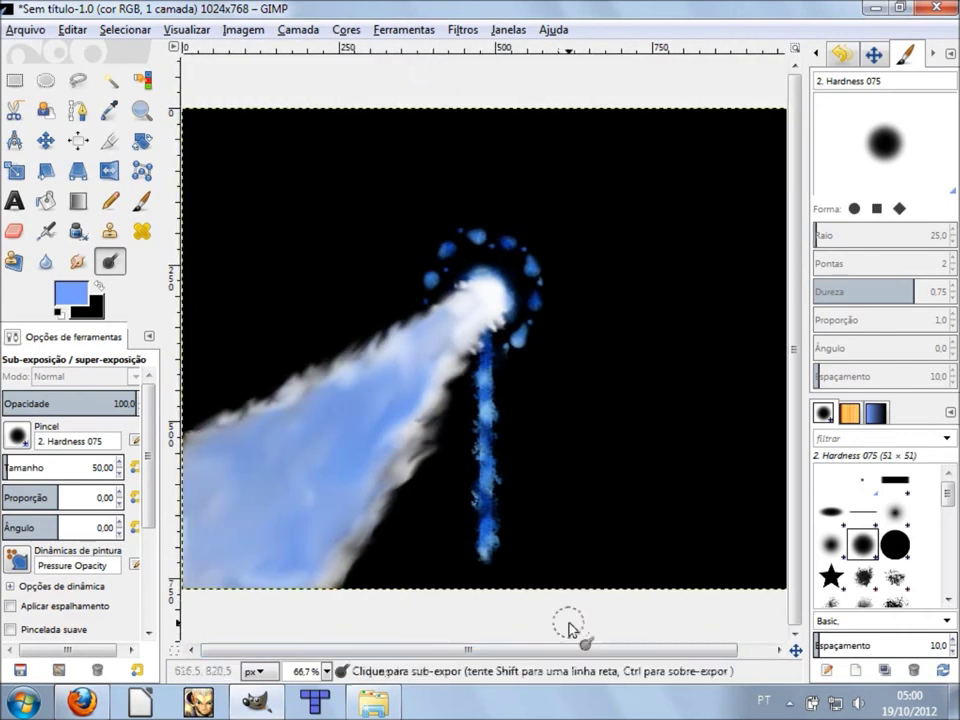
key("p")
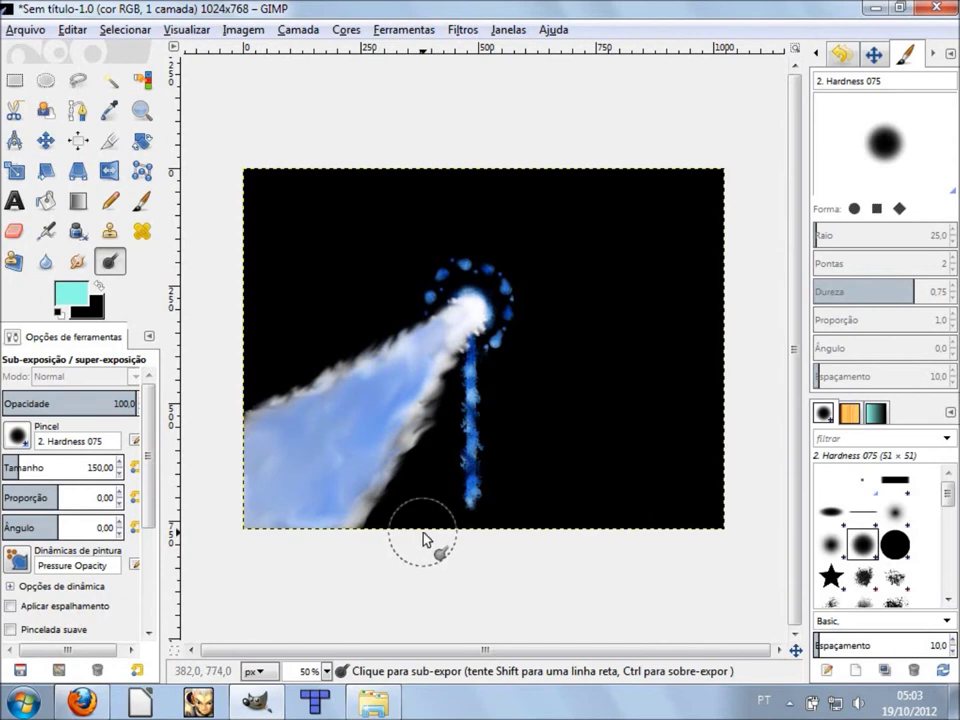
Step: Try midtone shifts in Equilíbrio de cores, then cancel it
left_click(404, 55)
mouse_move(750, 439)
left_mouse_down()
mouse_move(804, 435)
mouse_move(437, 463)
mouse_move(770, 428)
left_mouse_up()
left_click_drag(745, 451, 769, 459)
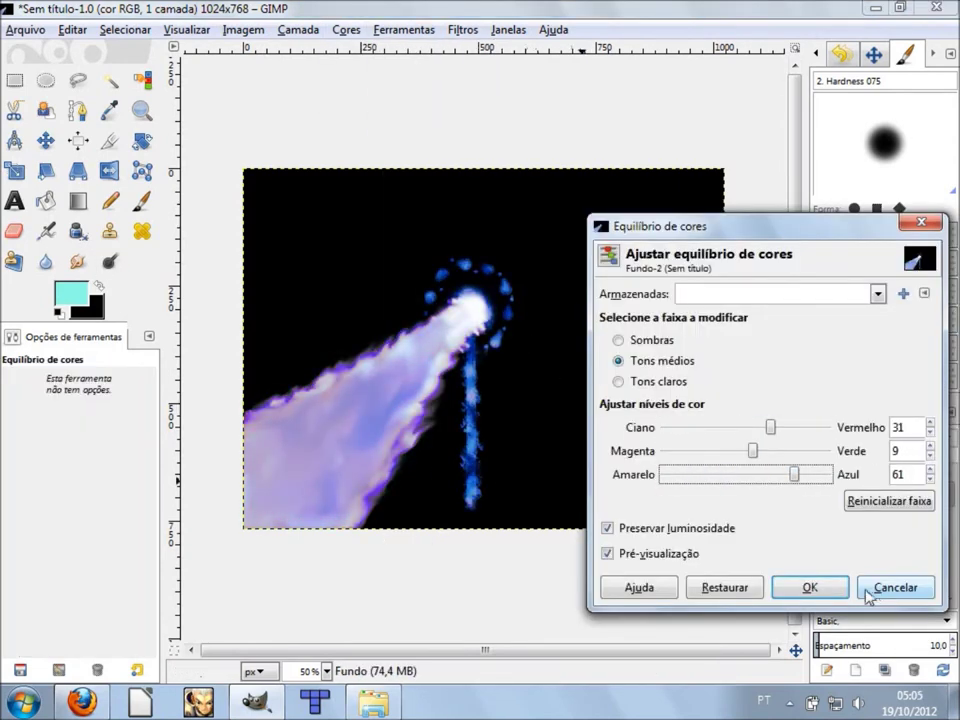
left_click(346, 29)
Step: Shift hue toward purple and adjust lightness and saturation in Matiz-saturação
left_click(386, 75)
left_click_drag(221, 364, 256, 364)
mouse_move(221, 388)
left_mouse_down()
mouse_move(161, 388)
mouse_move(242, 392)
mouse_move(221, 388)
left_mouse_up()
mouse_move(221, 411)
left_mouse_down()
mouse_move(189, 418)
mouse_move(236, 422)
mouse_move(206, 410)
left_mouse_up()
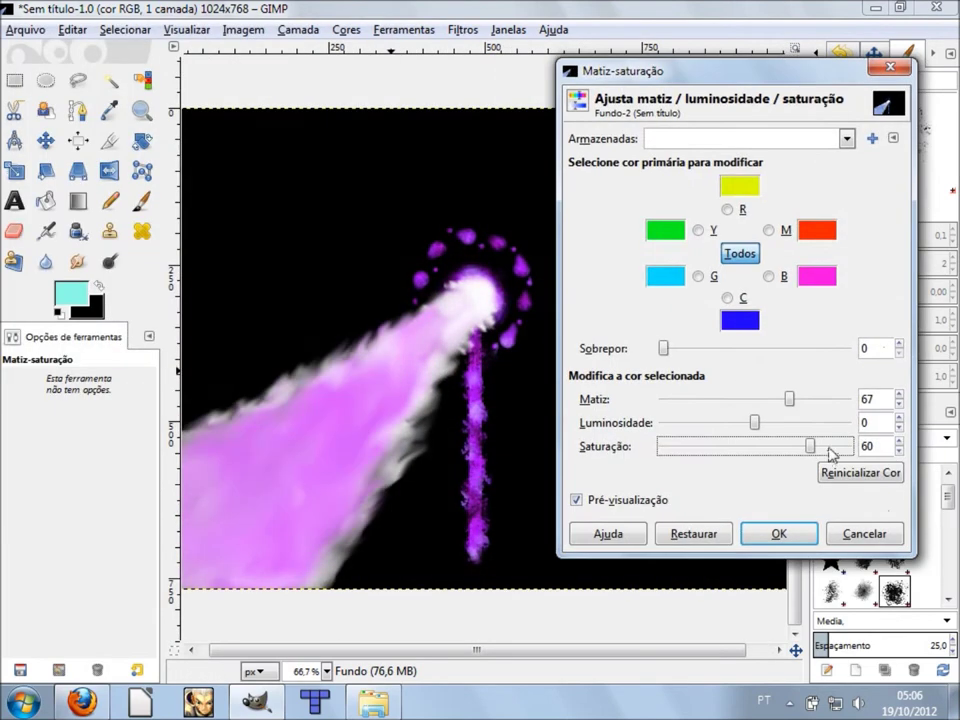
mouse_move(832, 455)
left_mouse_down()
mouse_move(711, 381)
mouse_move(754, 450)
left_mouse_up()
left_click(779, 533)
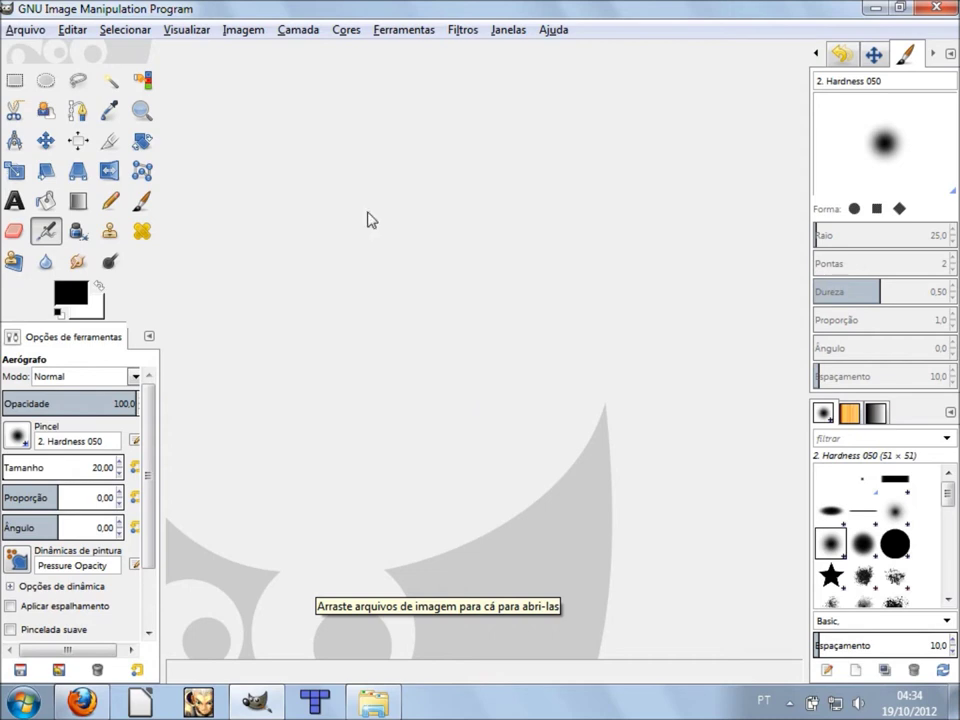
Step: Create a new image 1024 pixels wide and 768 high from Arquivo > Nova
left_click(28, 29)
left_click(60, 54)
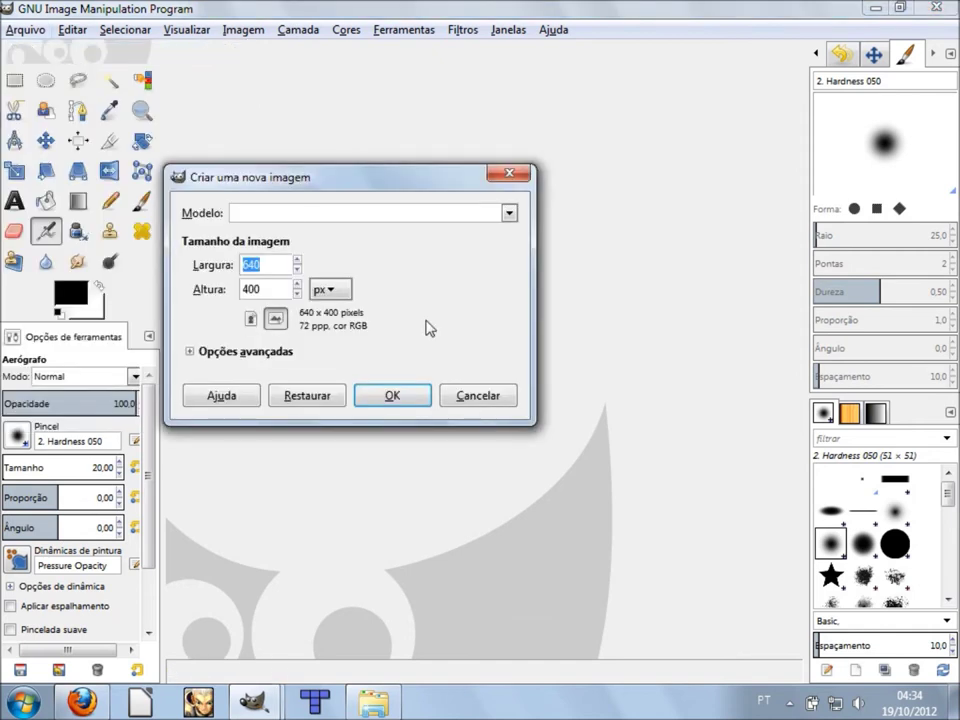
left_click(262, 265)
double_click(262, 265)
type("1024")
key("Tab")
type("7")
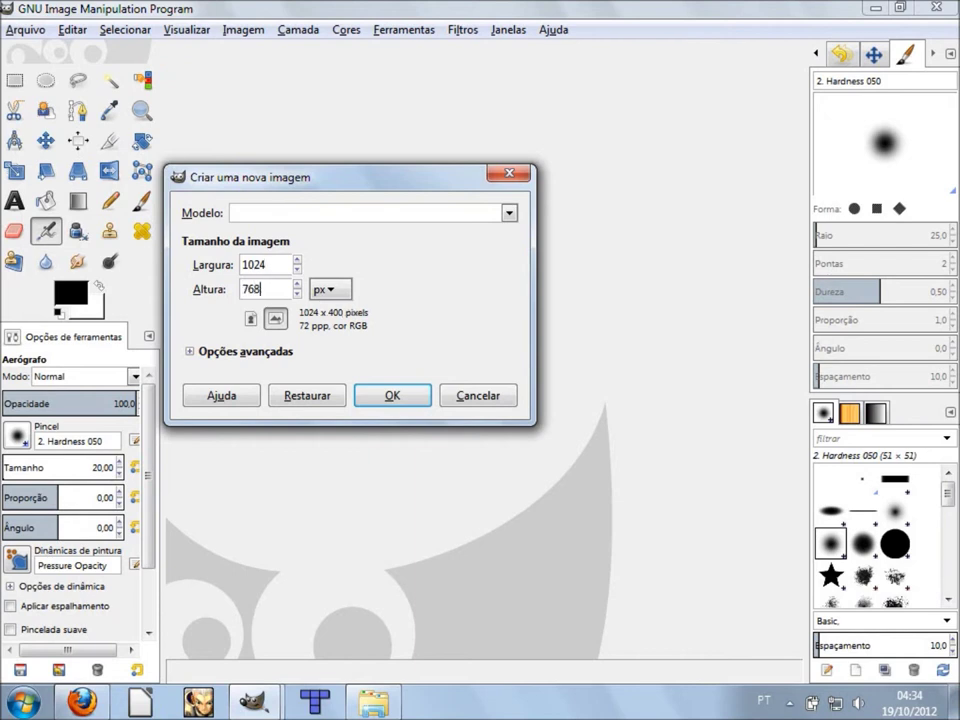
left_click(403, 397)
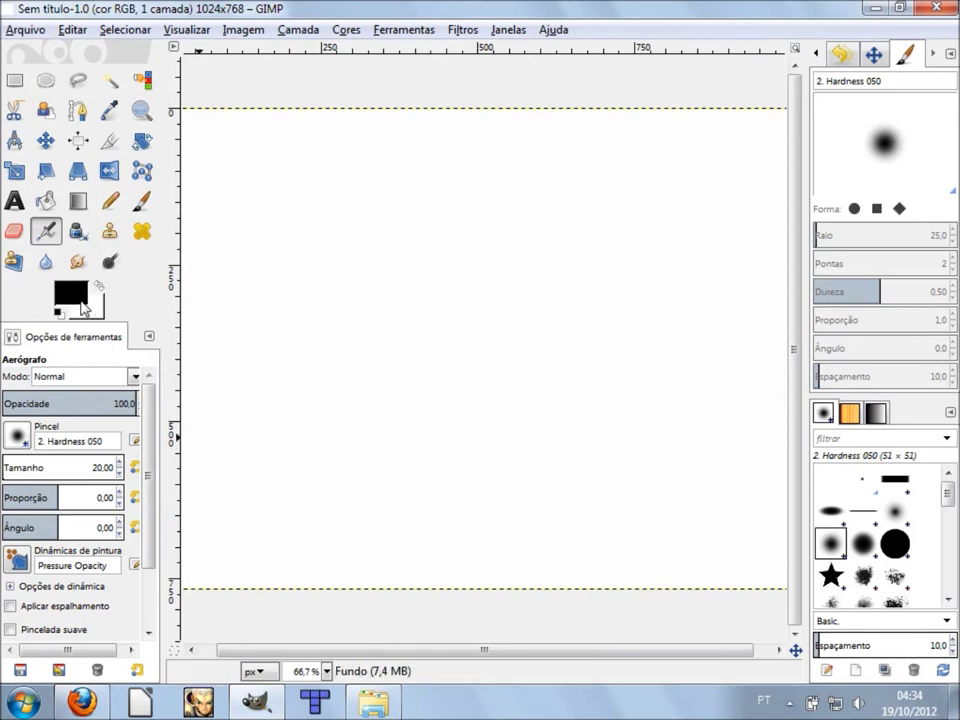
Step: Set the foreground to blue 0f4ede and fill the canvas with the black background
left_click(98, 286)
left_click(72, 295)
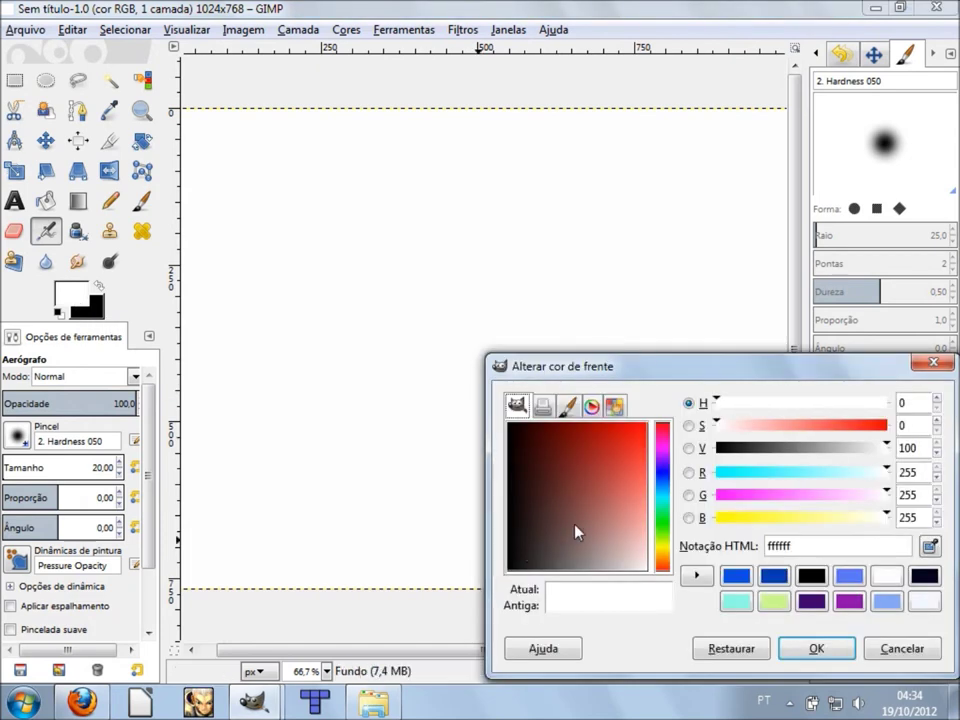
left_click(737, 575)
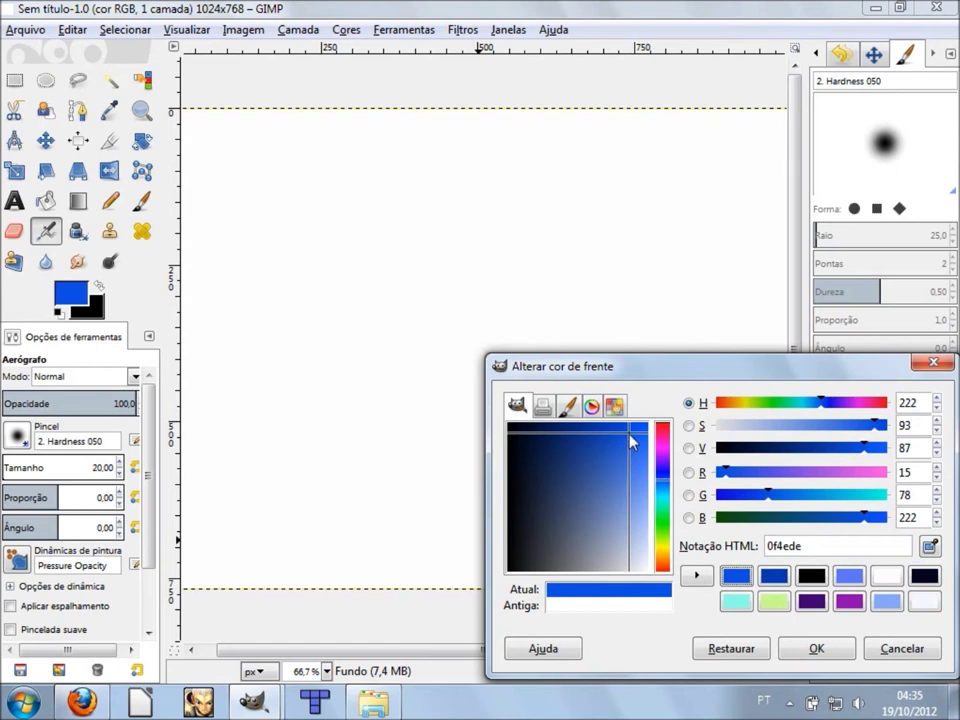
left_click(821, 546)
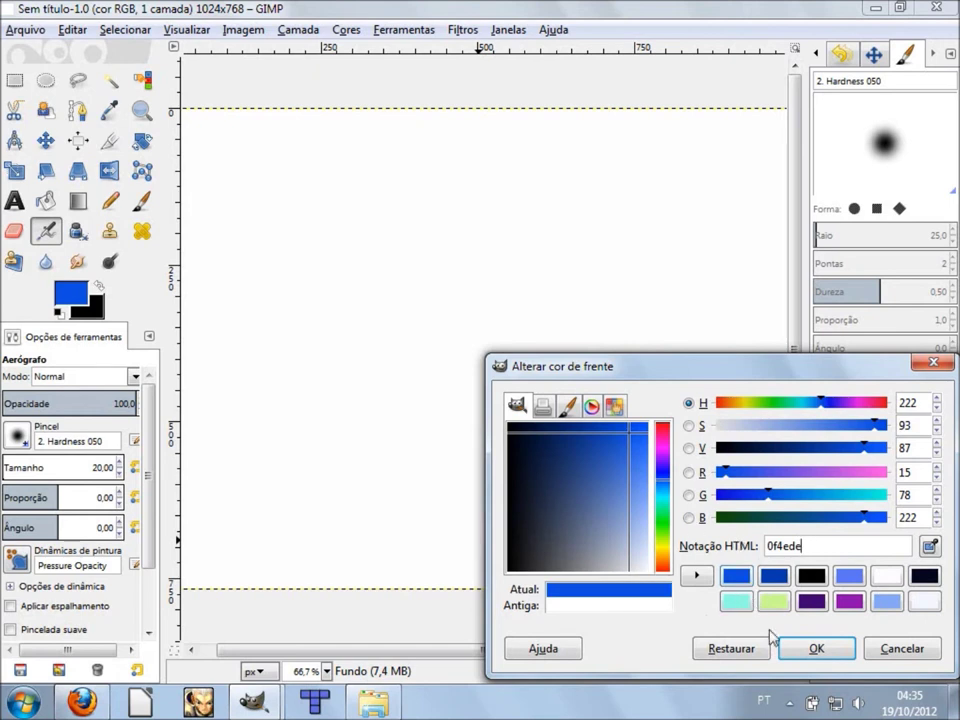
left_click(813, 650)
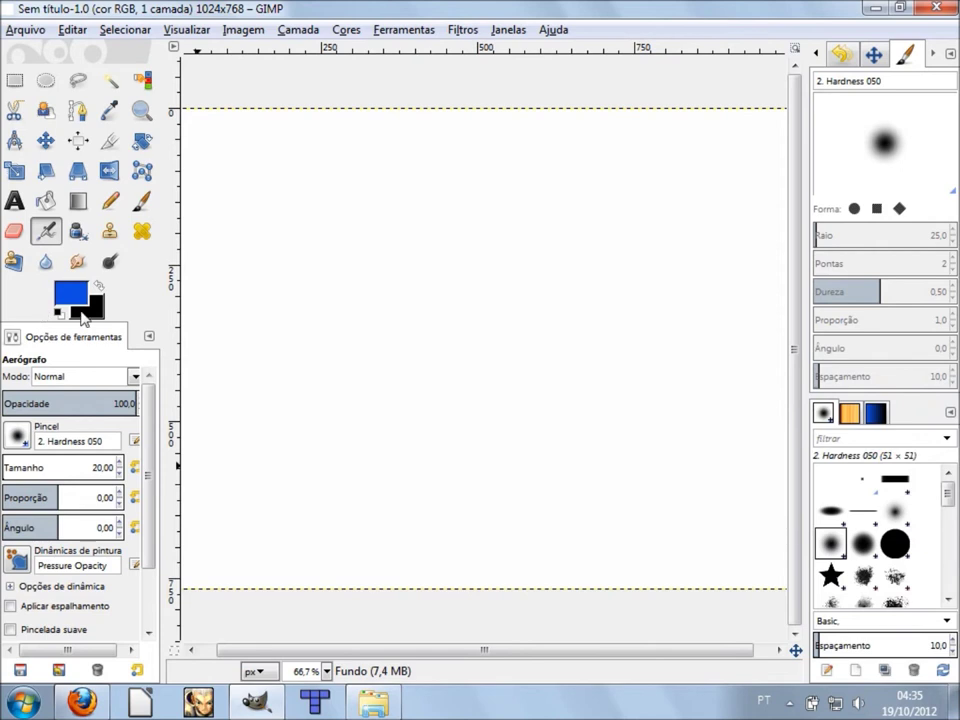
left_click(97, 314)
mouse_move(100, 318)
left_mouse_down()
mouse_move(335, 355)
mouse_move(374, 287)
left_mouse_up()
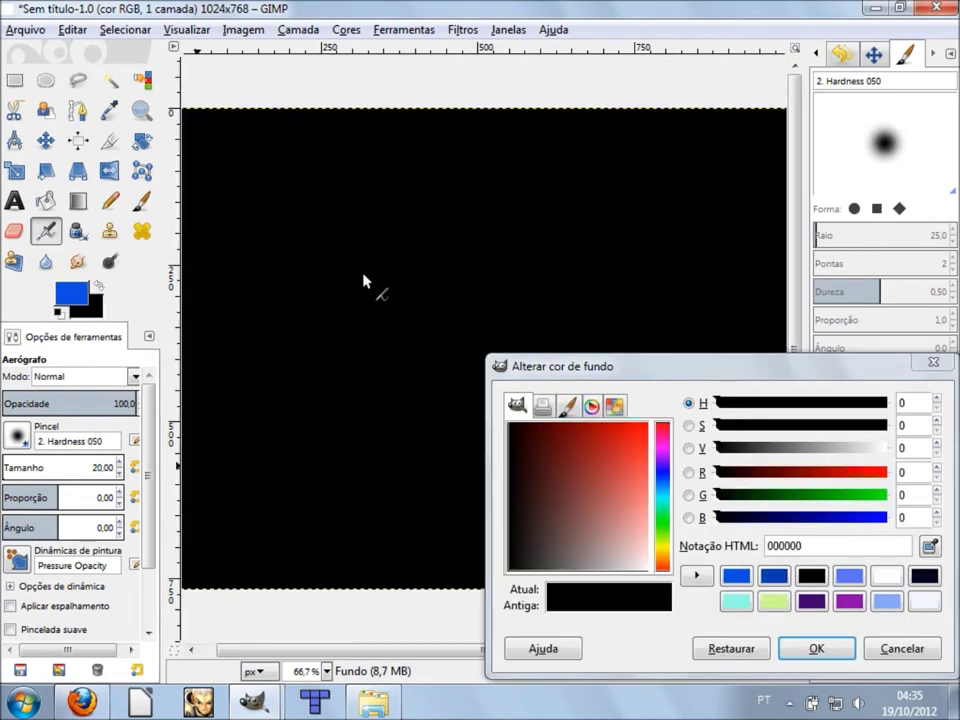
Step: Close the colour choosers, keeping blue 0f4ede, and select the Paintbrush tool
left_click(933, 362)
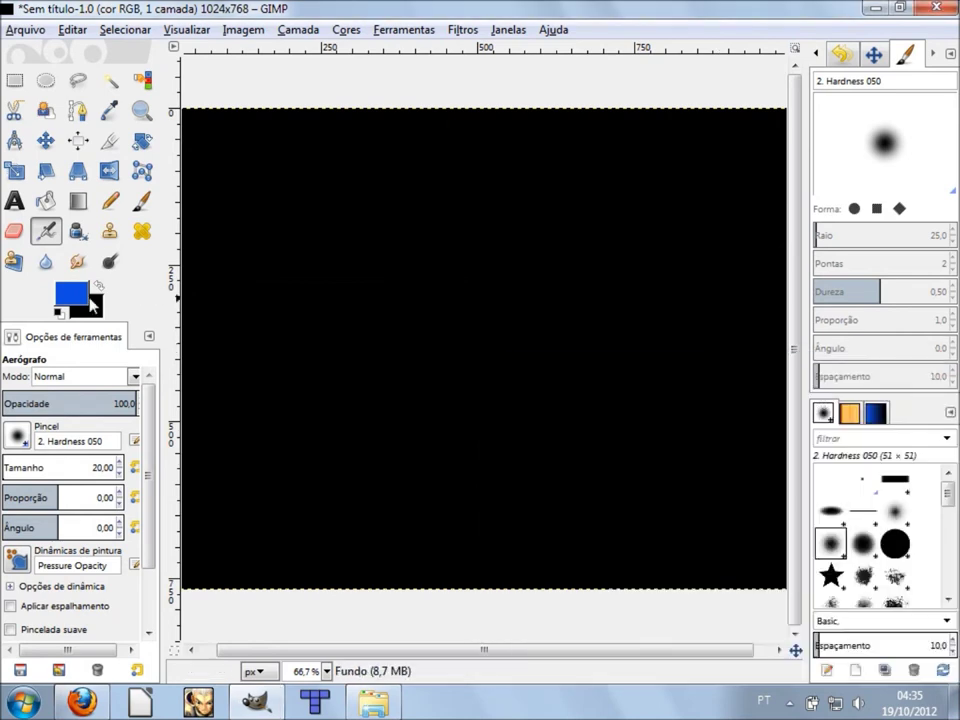
left_click(70, 293)
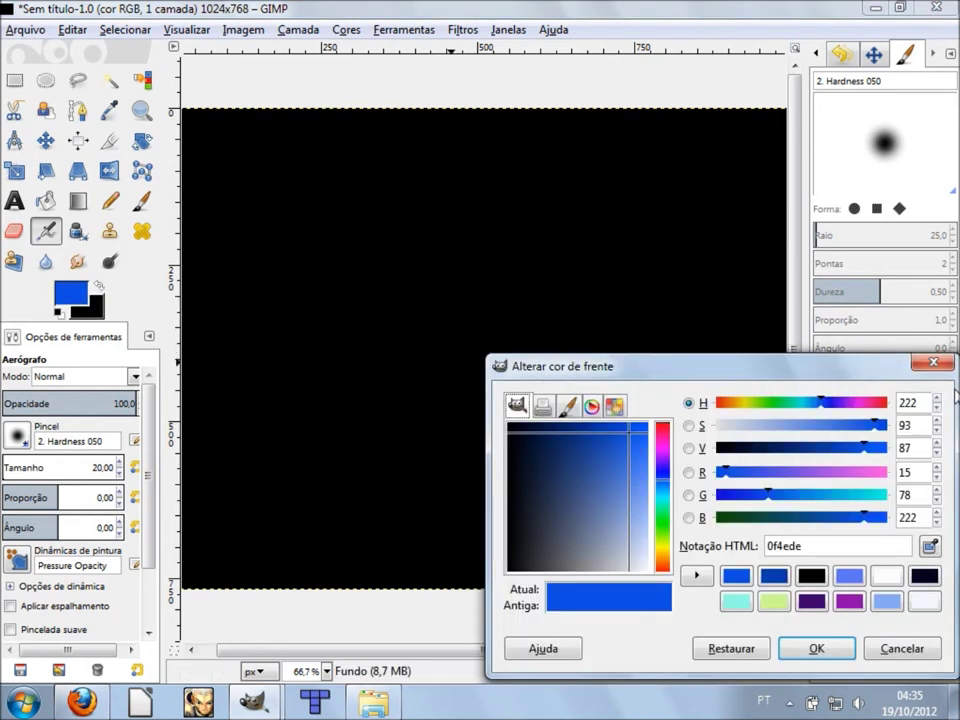
left_click(934, 366)
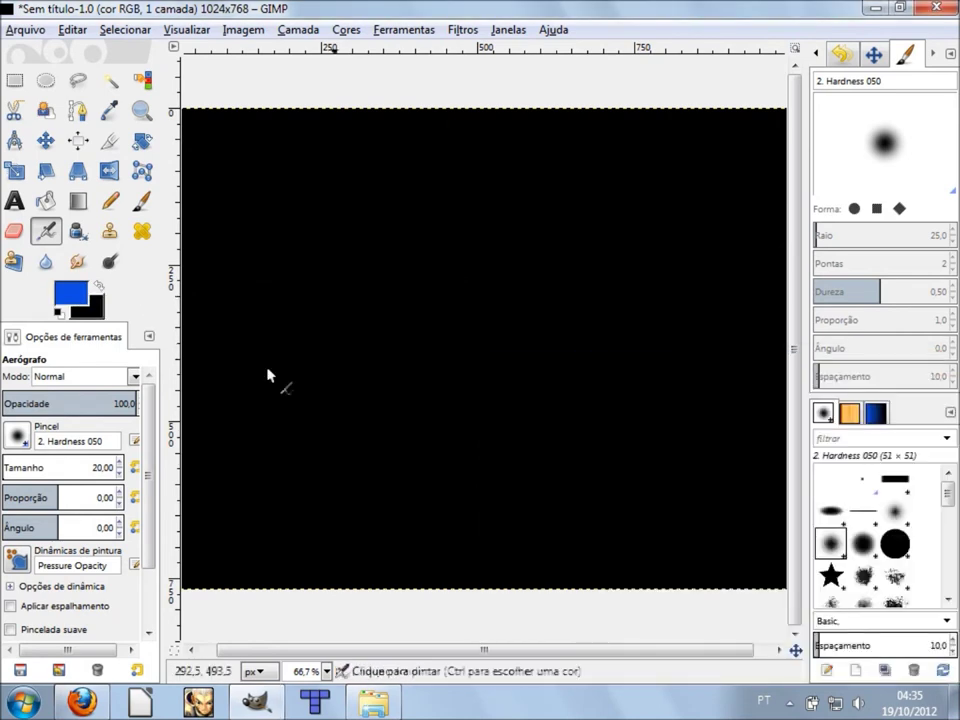
left_click(142, 201)
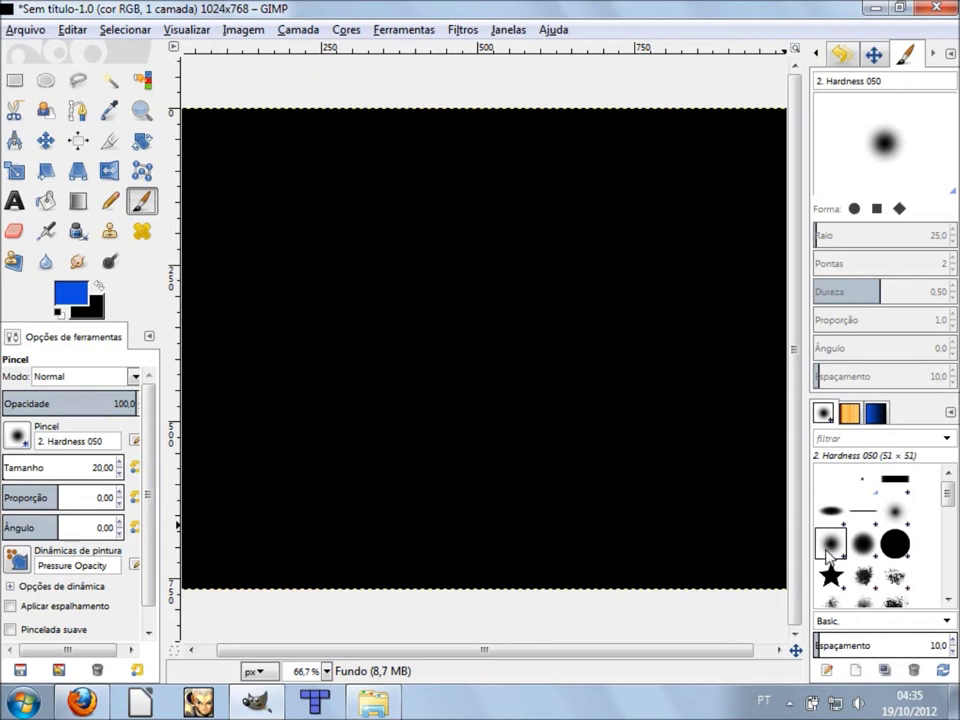
Step: Test blue dabs with hard and 2. Hardness 050 brushes, undo both, and show Layers
left_click(896, 545)
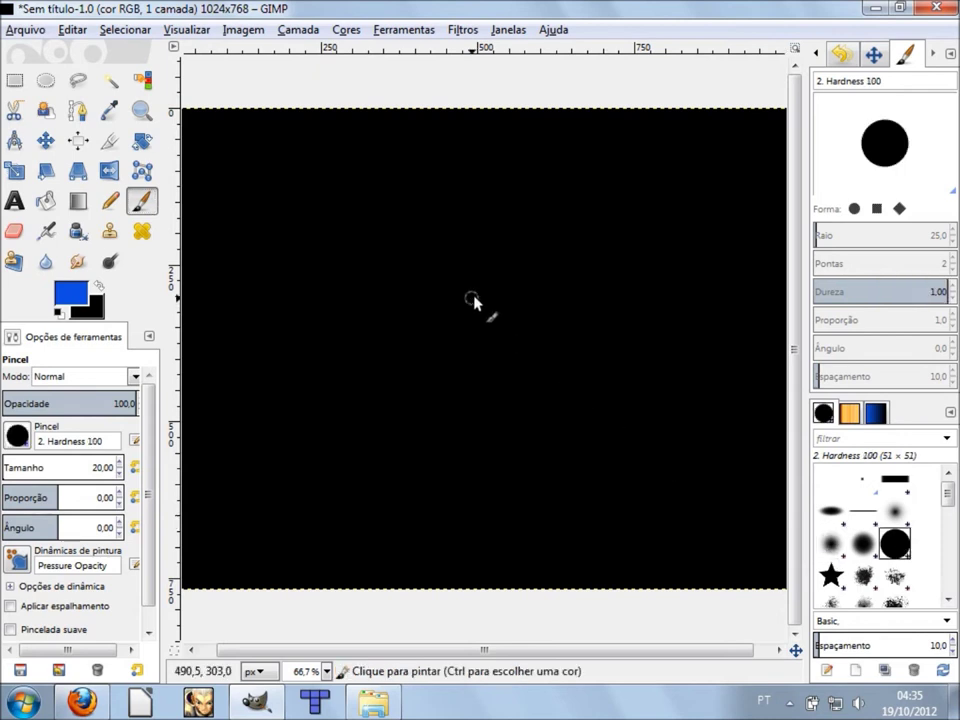
scroll(470, 308, "up", 2)
left_click(463, 306)
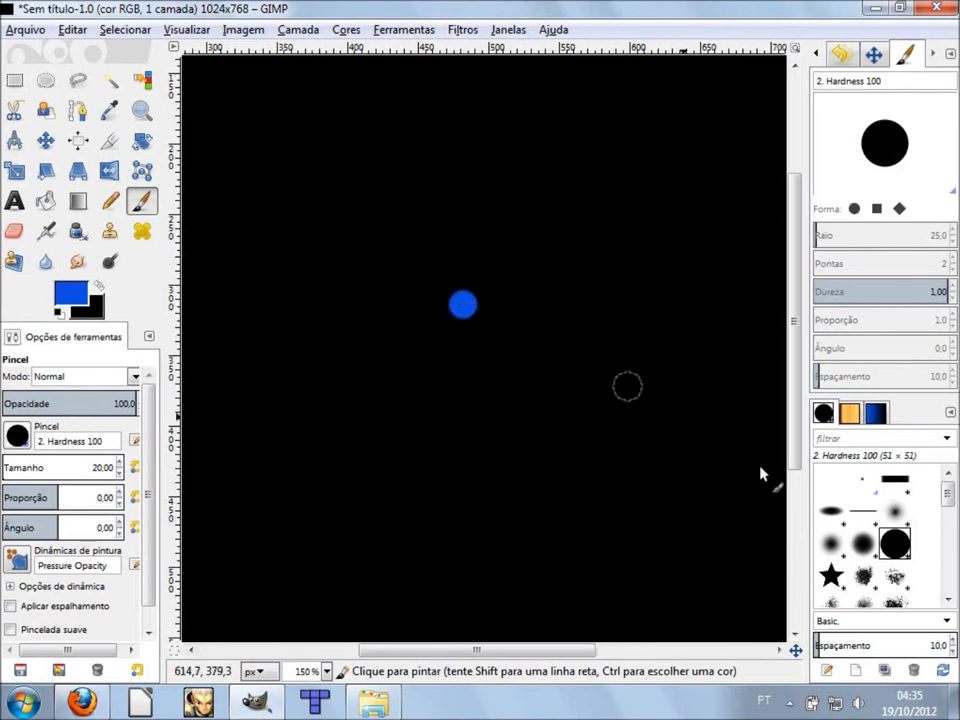
left_click(830, 543)
left_click(489, 378)
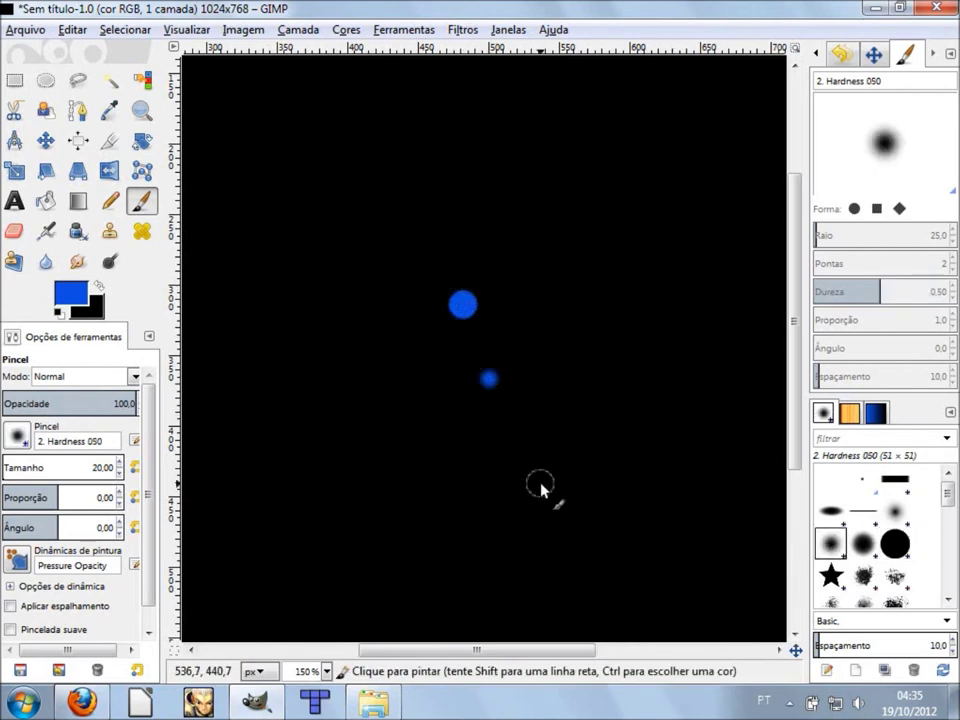
key("ctrl+z")
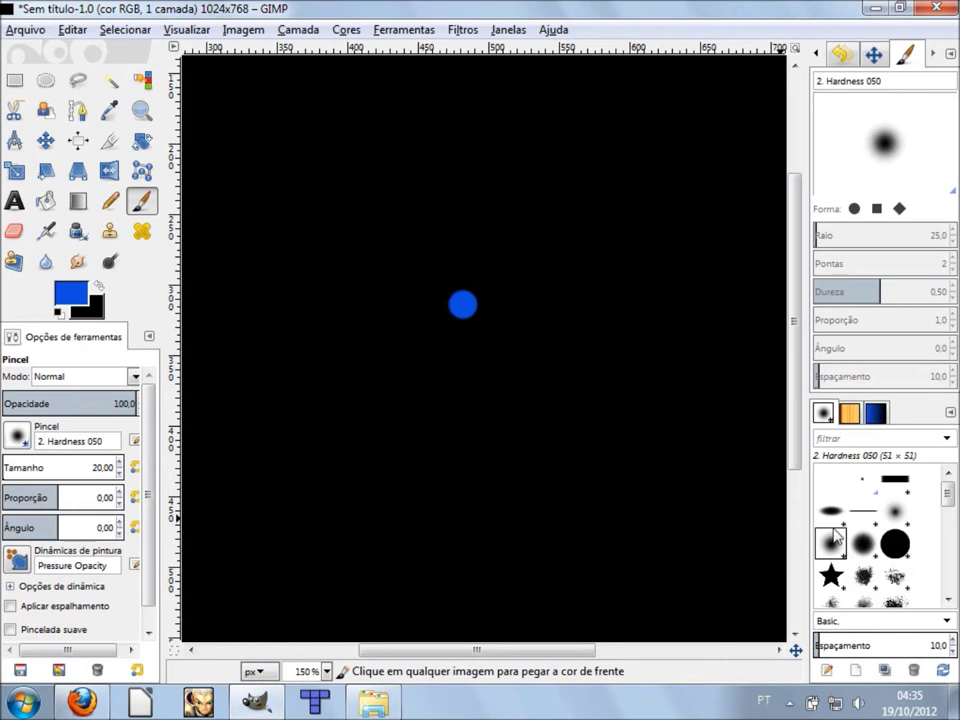
key("ctrl+z")
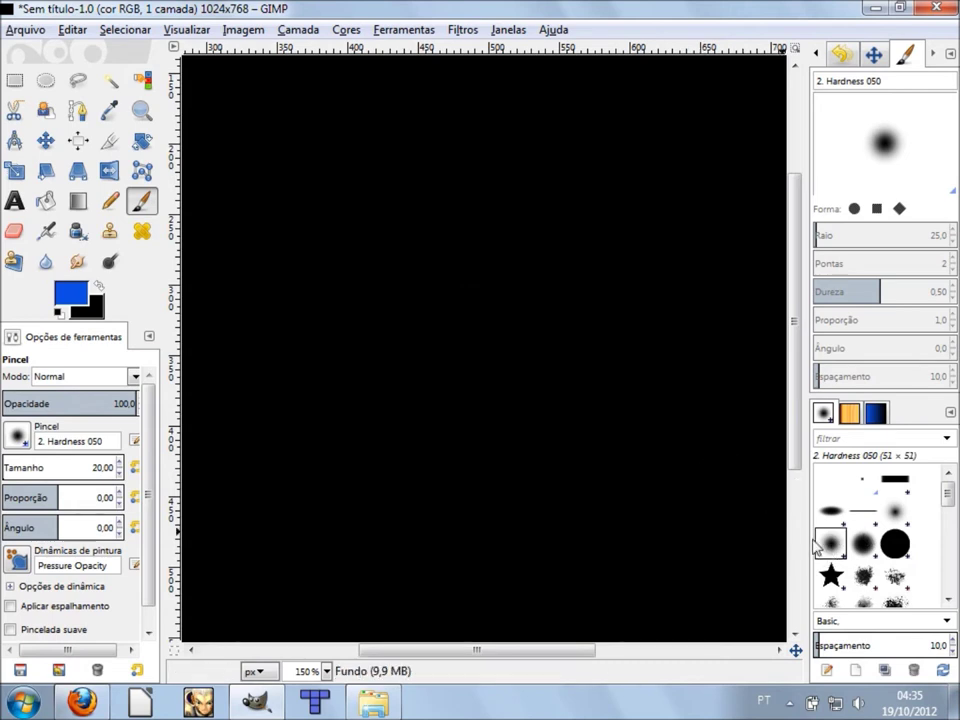
scroll(647, 377, "down", 3)
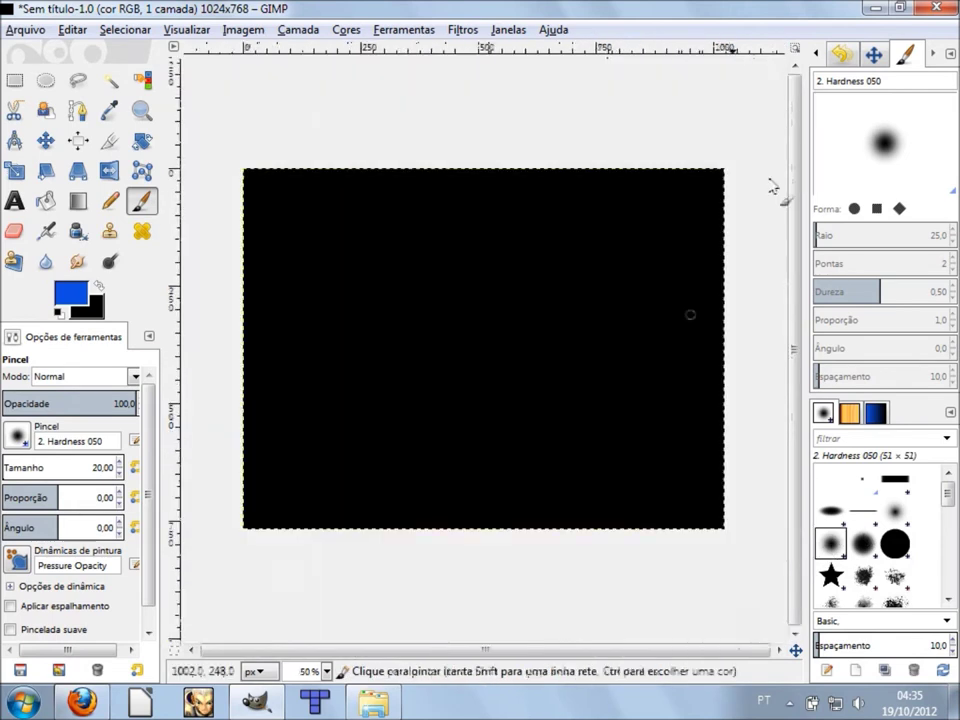
left_click(816, 54)
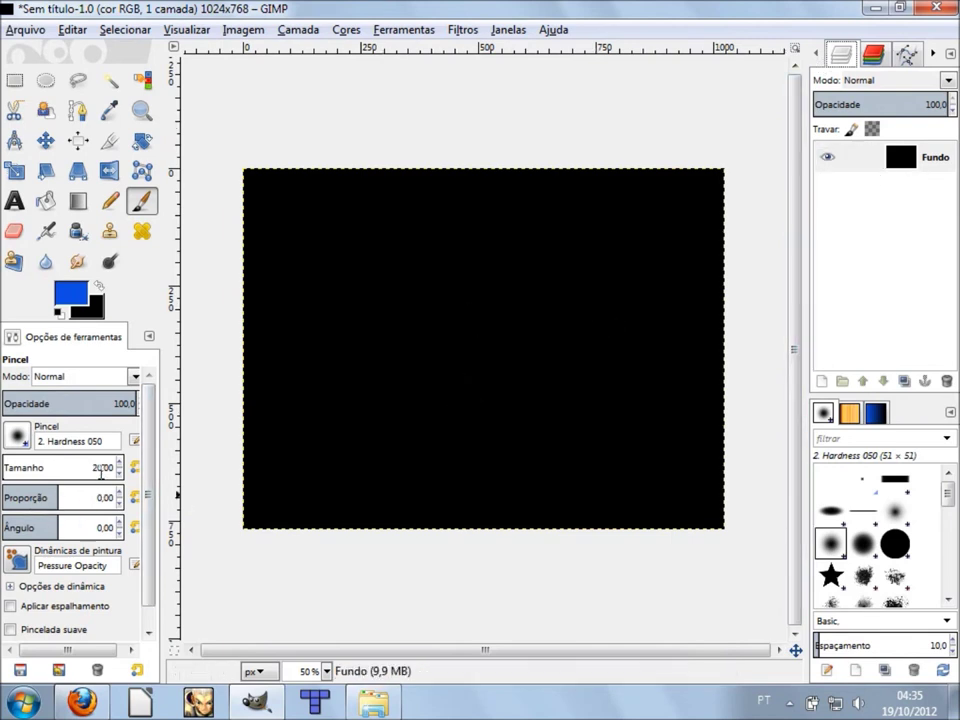
Step: Set the Paintbrush size to 130, after trying 200 and 150
double_click(101, 468)
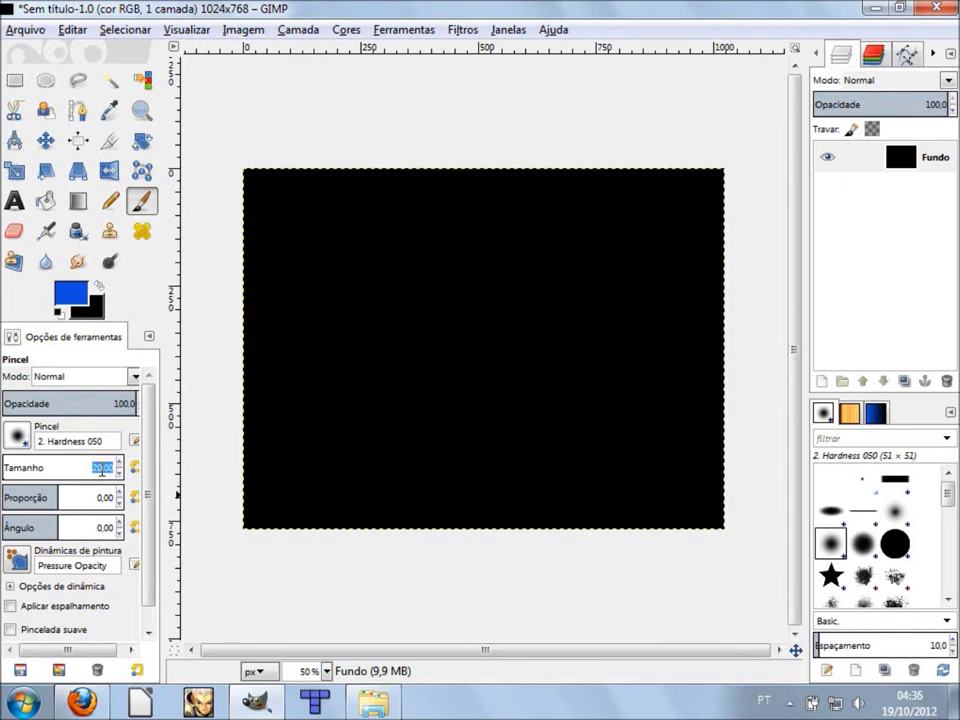
type("20")
key("Return")
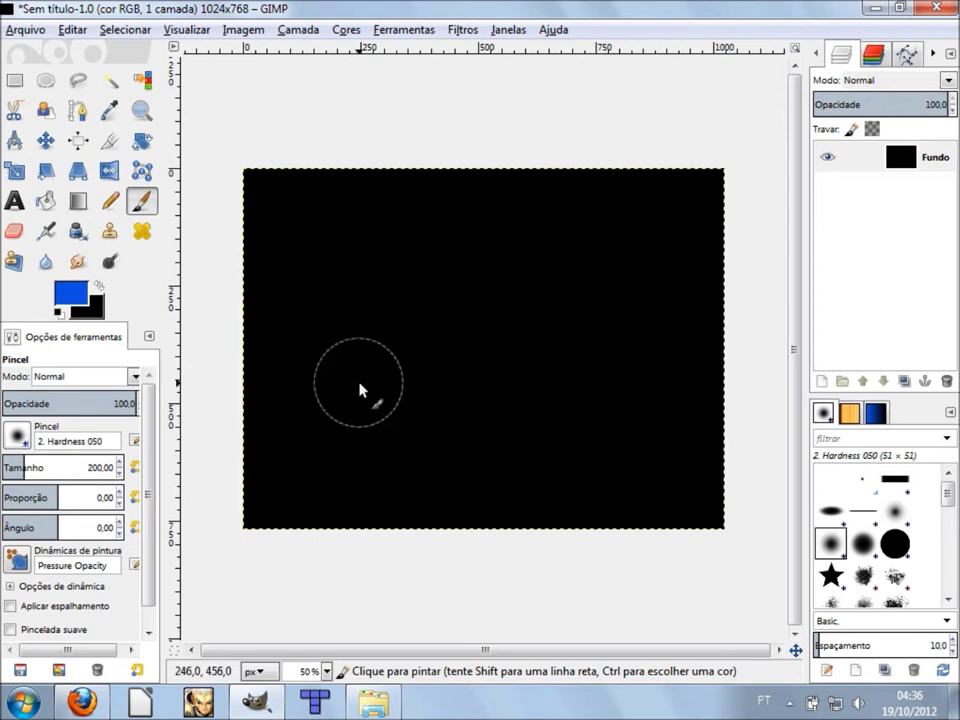
key("ctrl+a")
type("150")
key("Return")
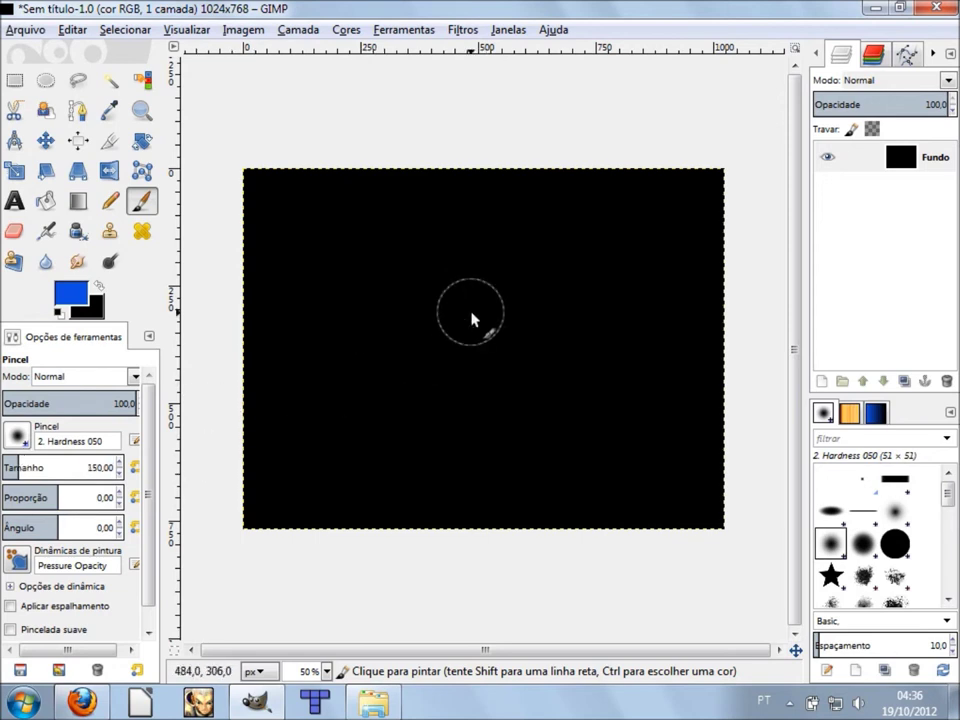
key("ctrl+a")
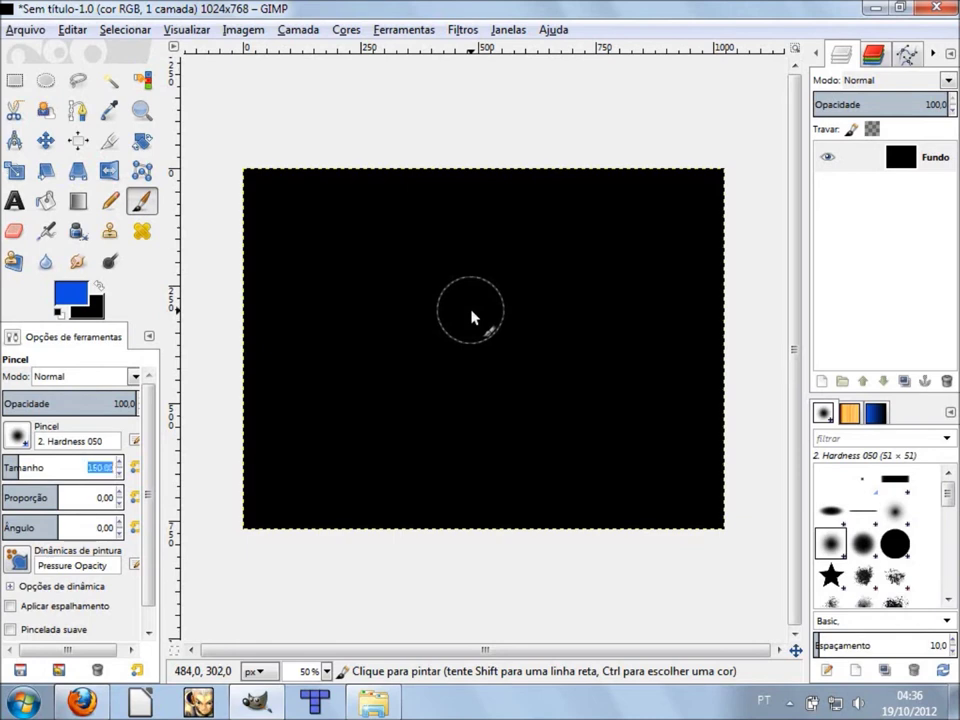
type("12")
key("Return")
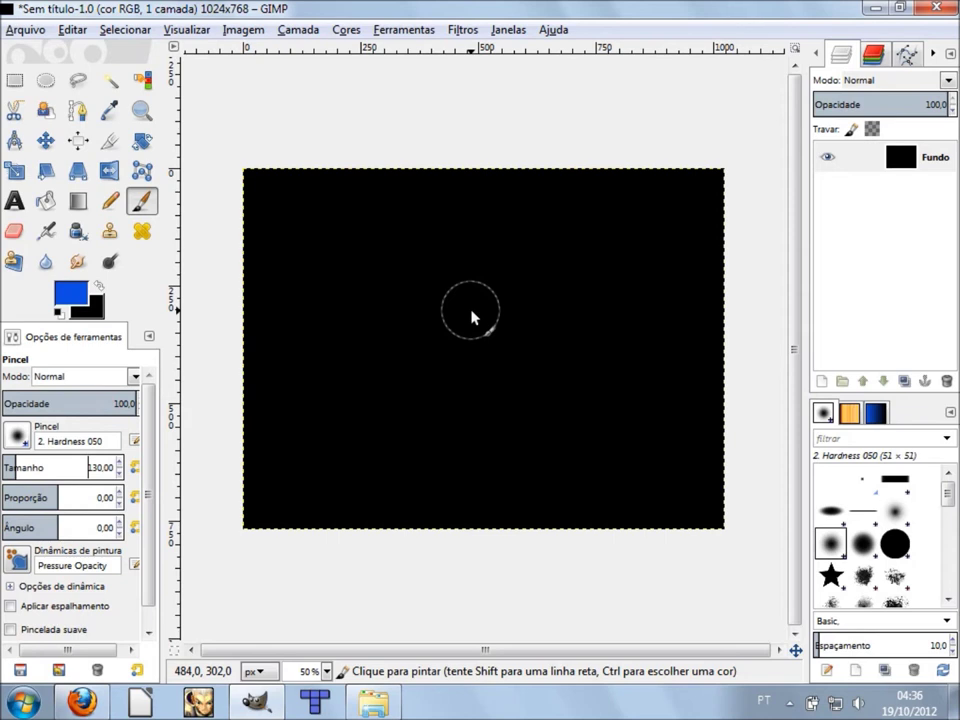
Step: Dab one soft blue circle near the canvas centre
left_click(472, 317)
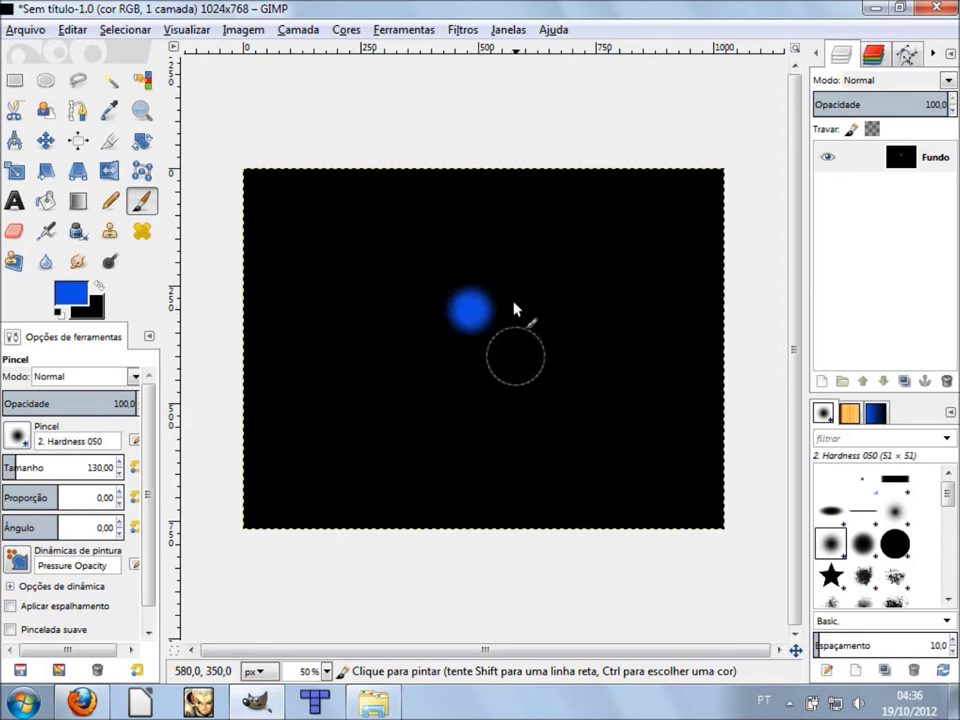
scroll(514, 246, "up", 2, "ctrl")
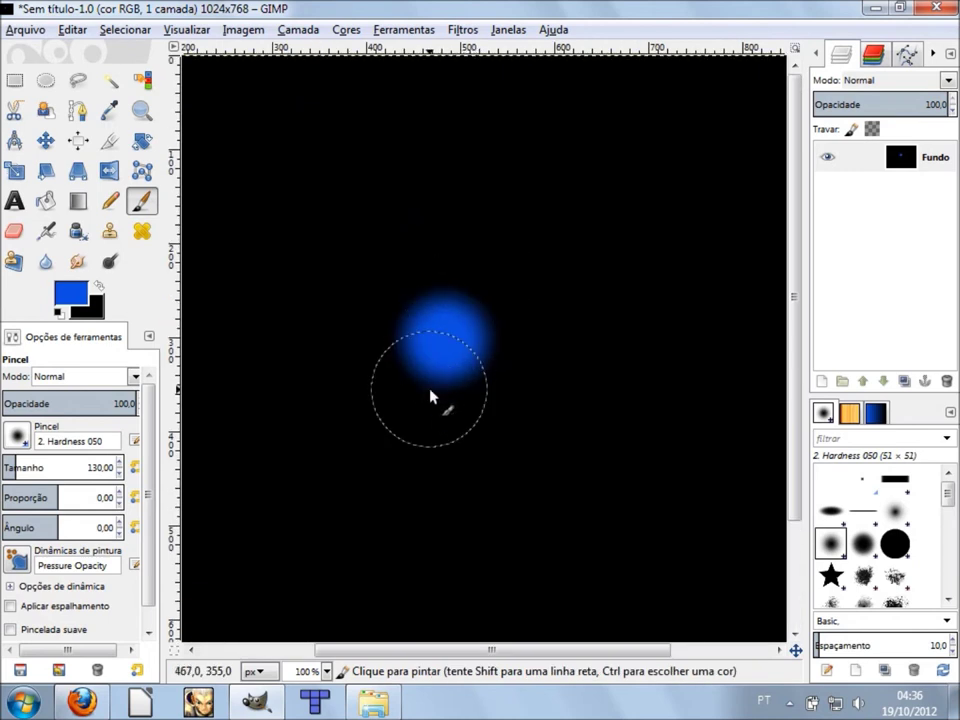
scroll(455, 340, "up", 2, "ctrl")
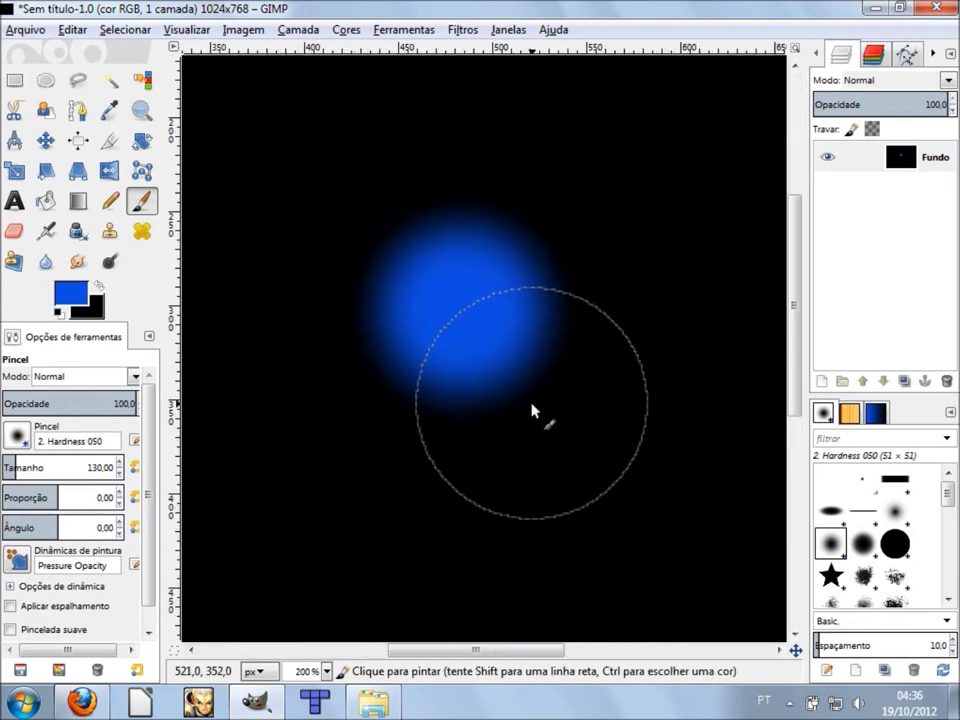
scroll(463, 440, "down", 5)
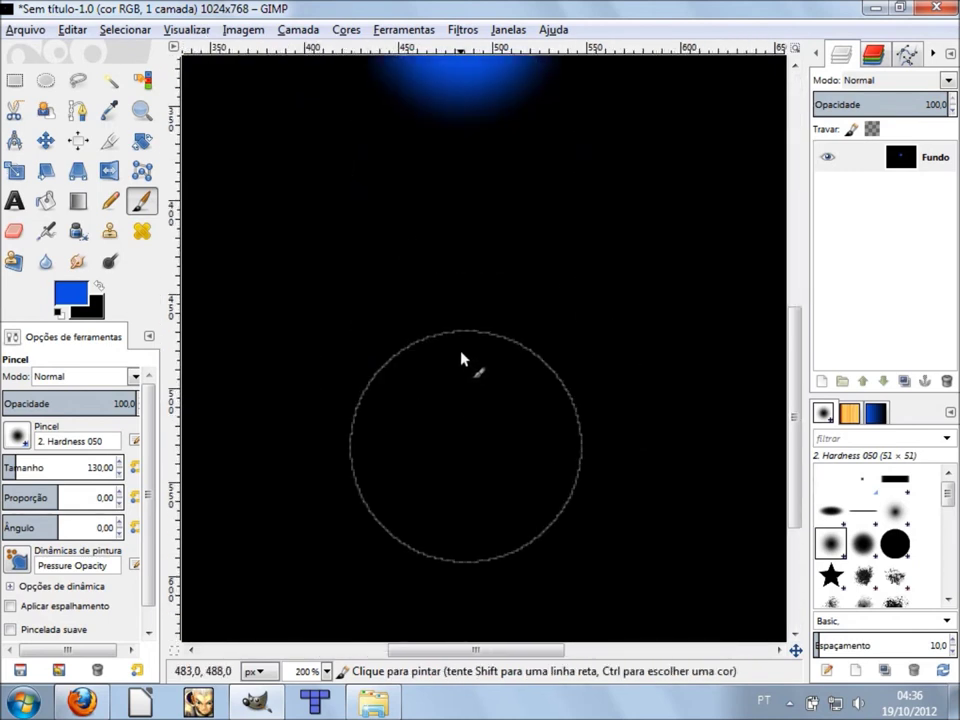
scroll(462, 355, "up", 2)
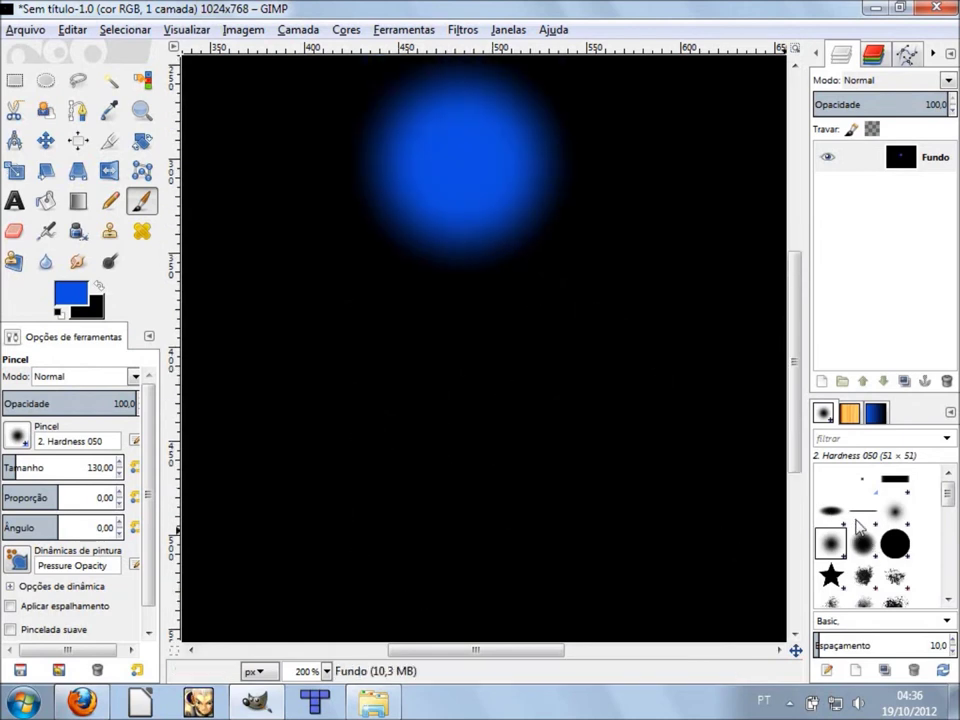
Step: Switch to the 2. Block 01 brush at size 15, undoing an oversized test stamp
left_click(895, 482)
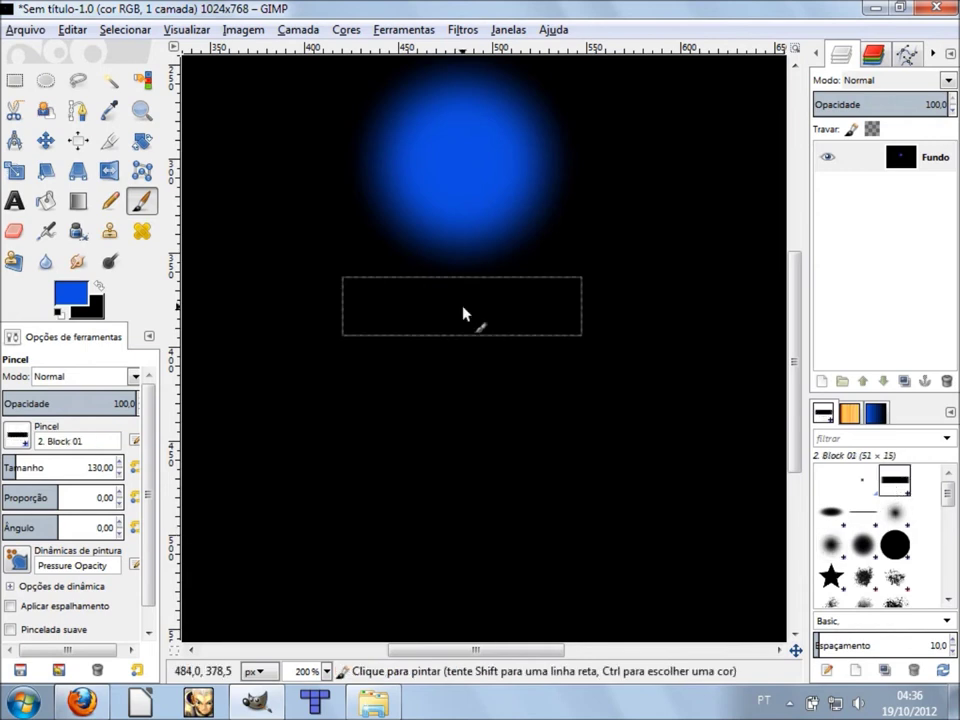
left_click(472, 296)
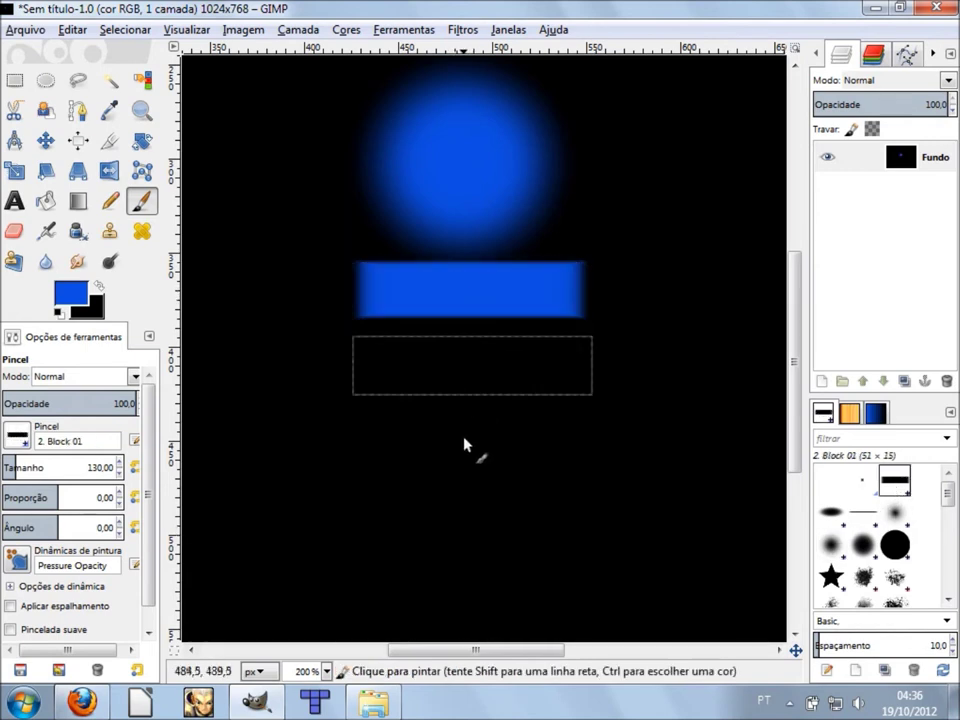
key("ctrl+z")
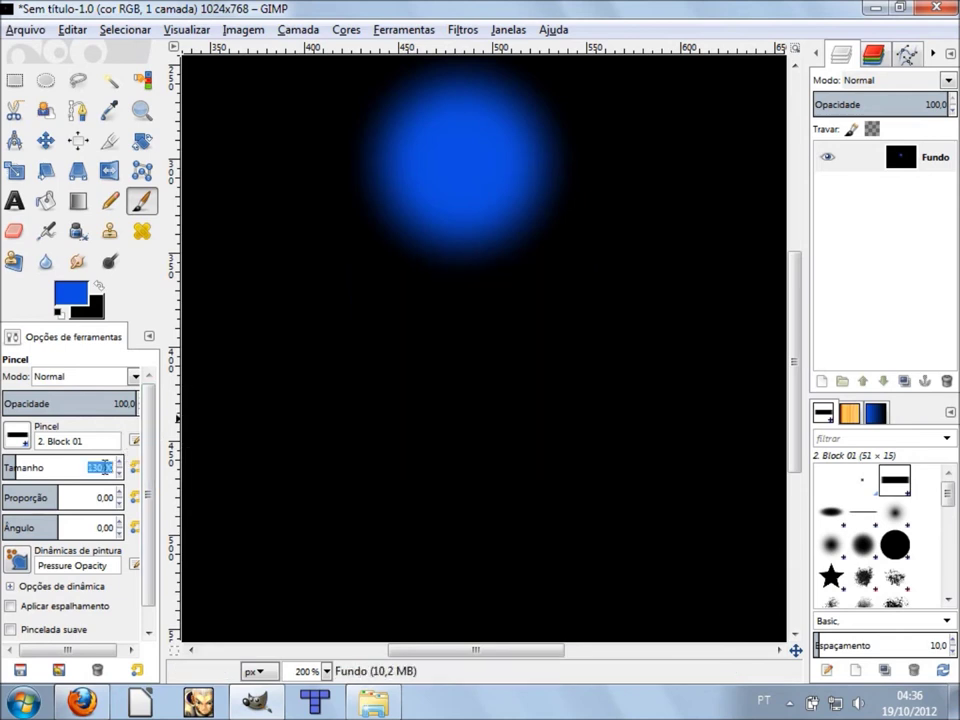
type("15")
key("Return")
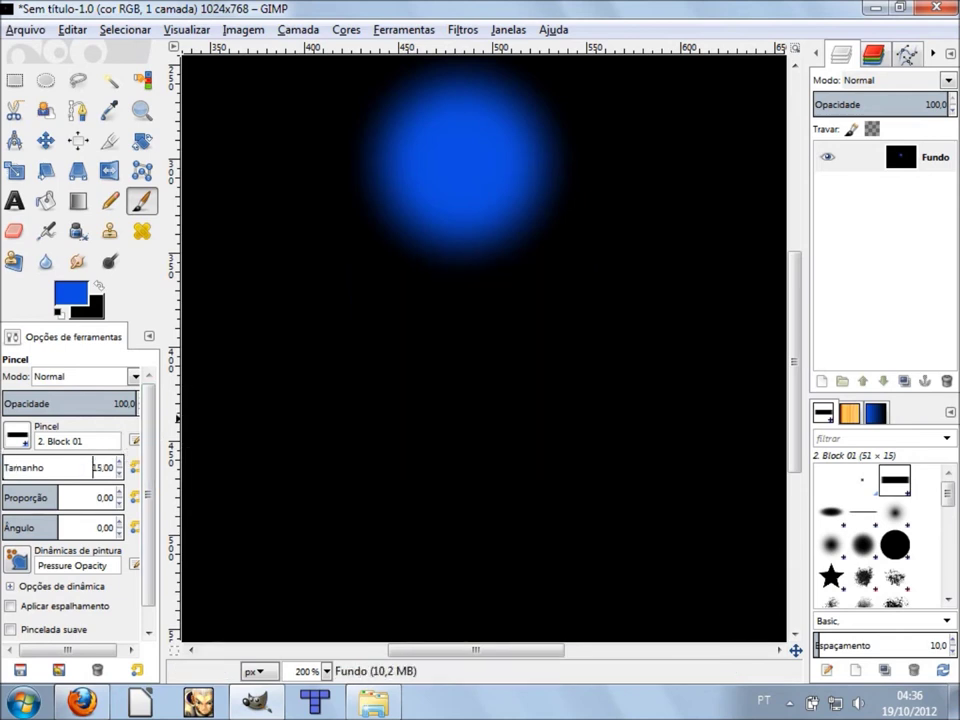
Step: Draw a straight vertical blue line from just below the orb downward
left_click(463, 269)
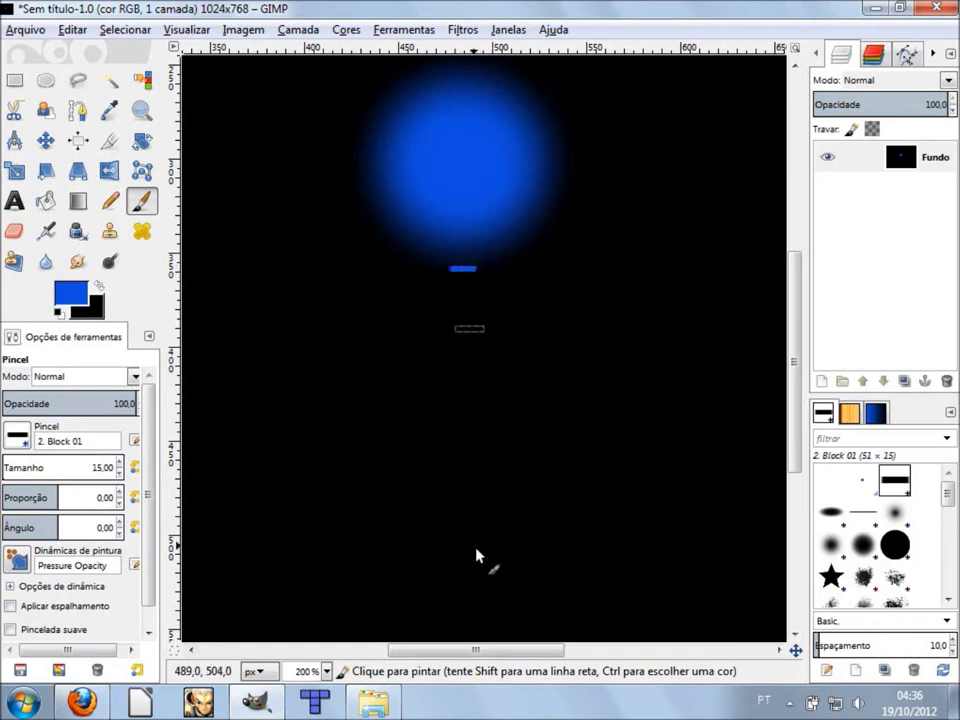
key("ctrl+z")
key("ctrl+z")
key("shift")
key("ctrl")
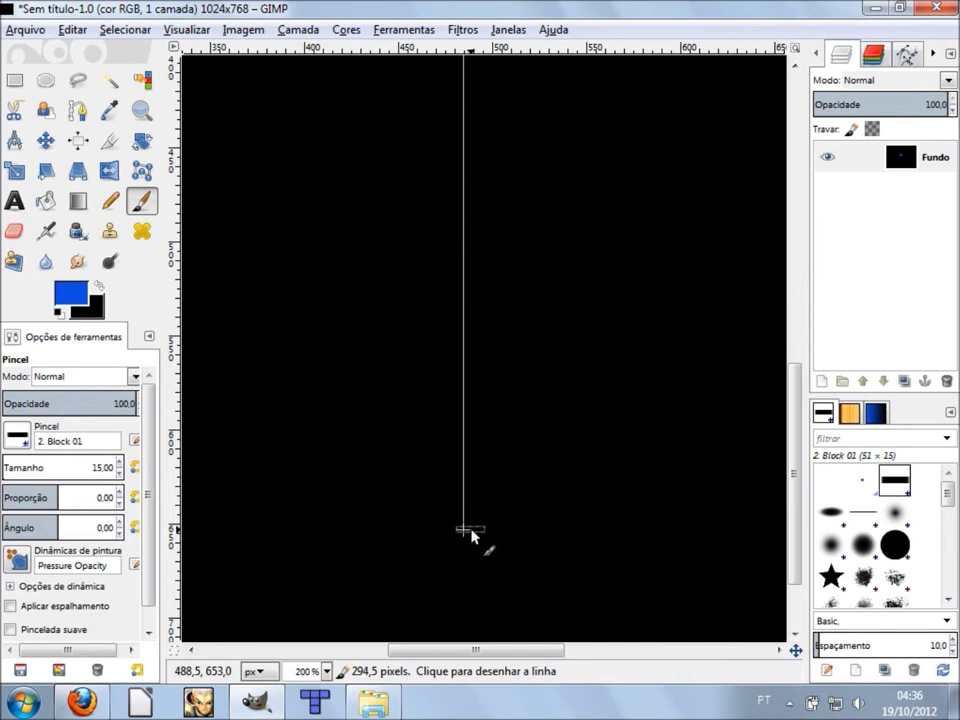
left_click(470, 535, "shift")
scroll(471, 535, "up", 5)
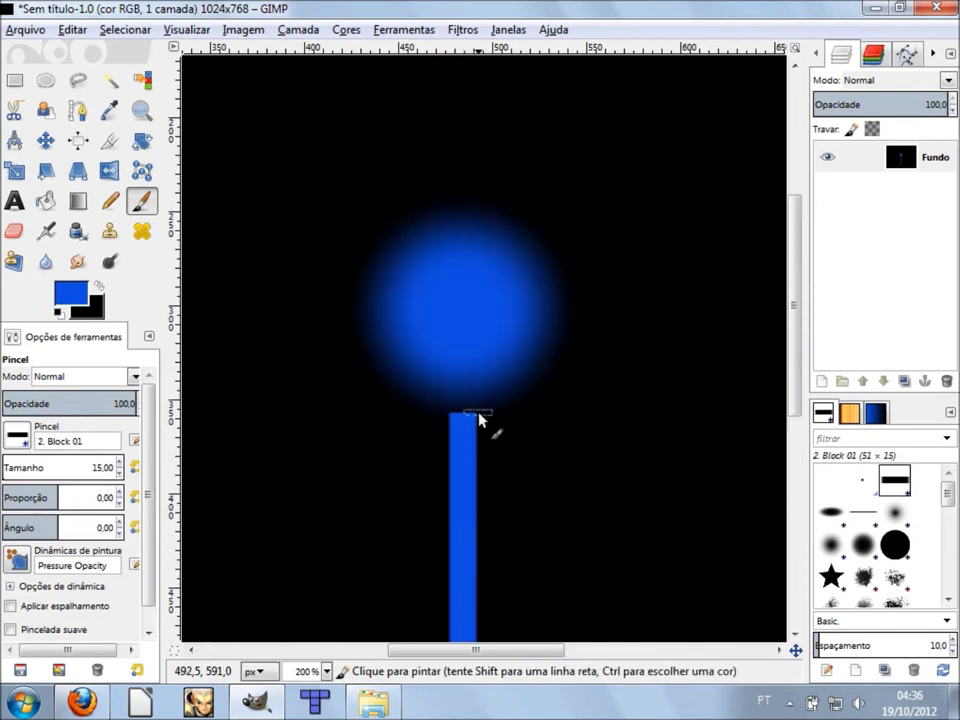
scroll(490, 482, "down", 1)
scroll(490, 482, "down", 1)
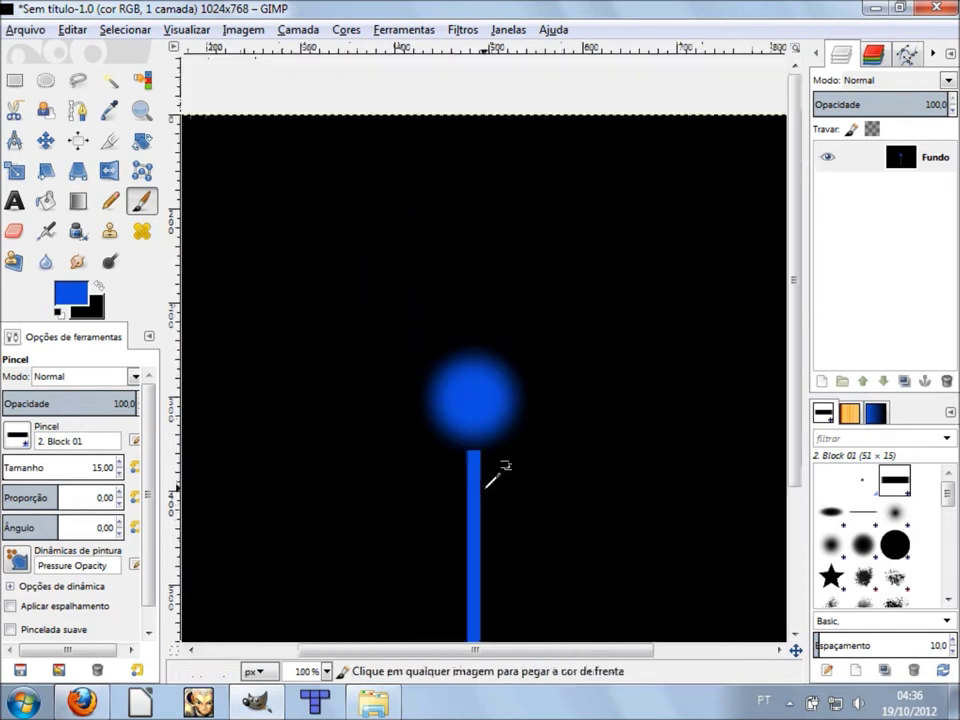
scroll(490, 482, "down", 1)
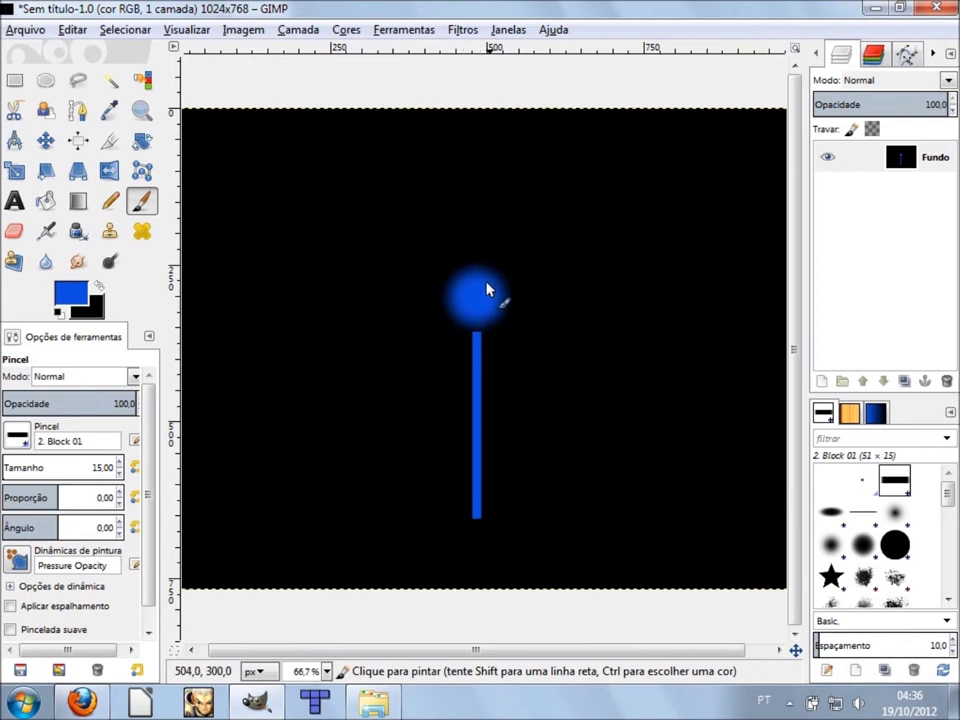
Step: Undo the thin stem and repaint it straight down from the orb at brush size 20
key("ctrl+z")
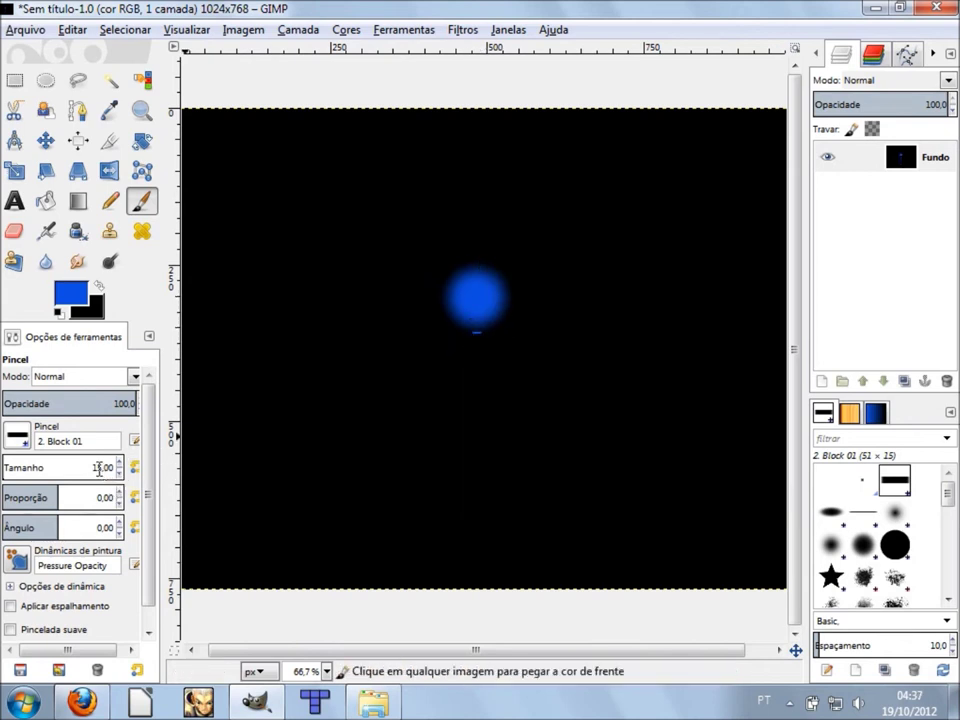
double_click(97, 467)
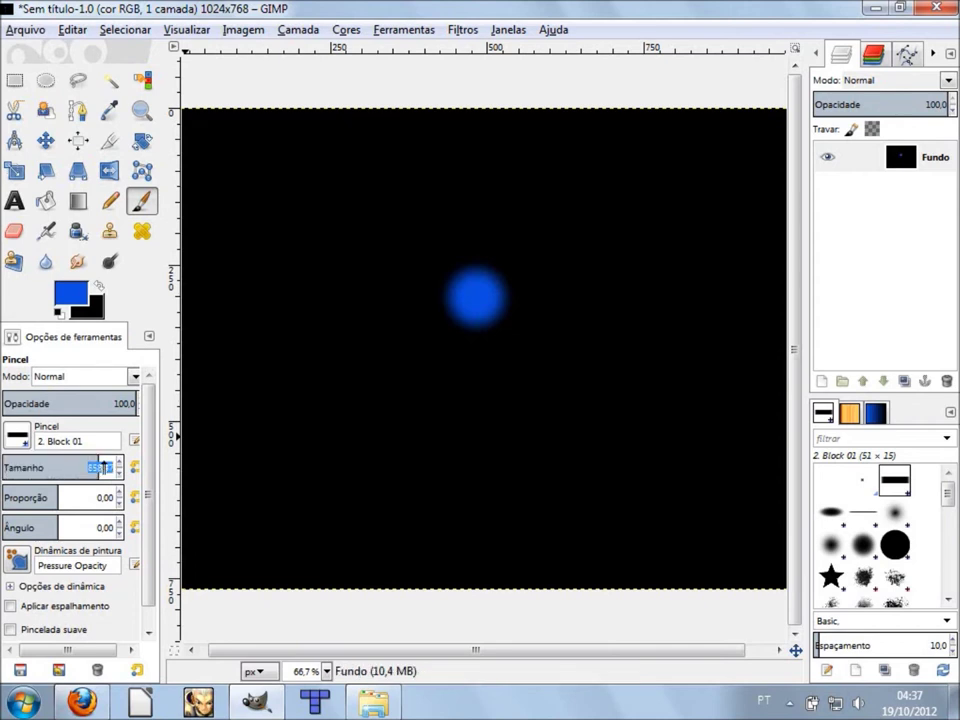
type("2")
type("0")
key("Return")
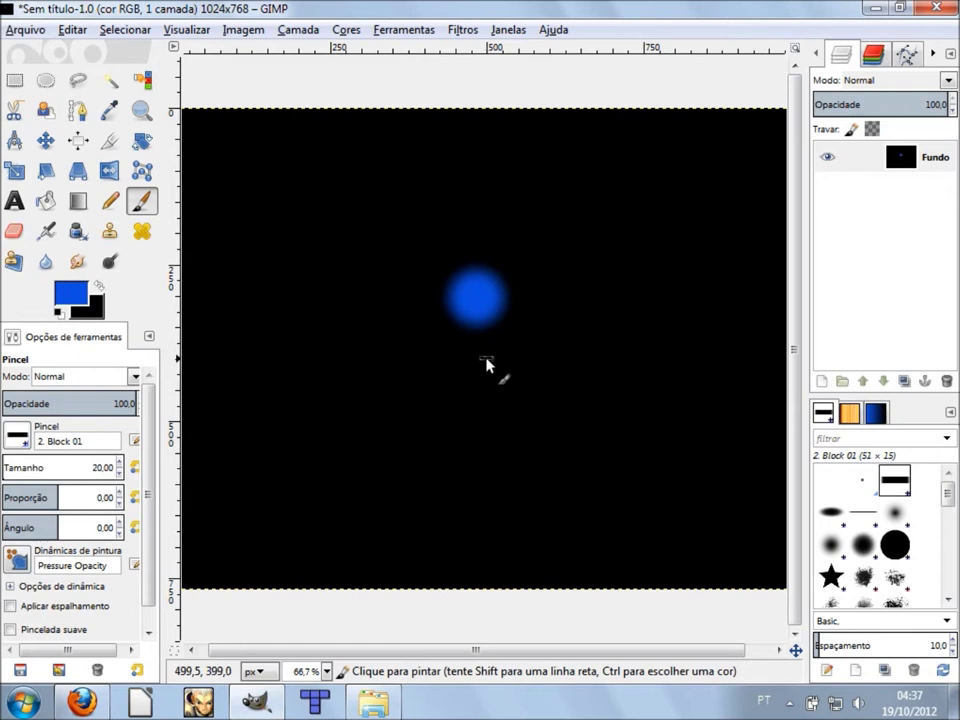
scroll(478, 360, "up", 2)
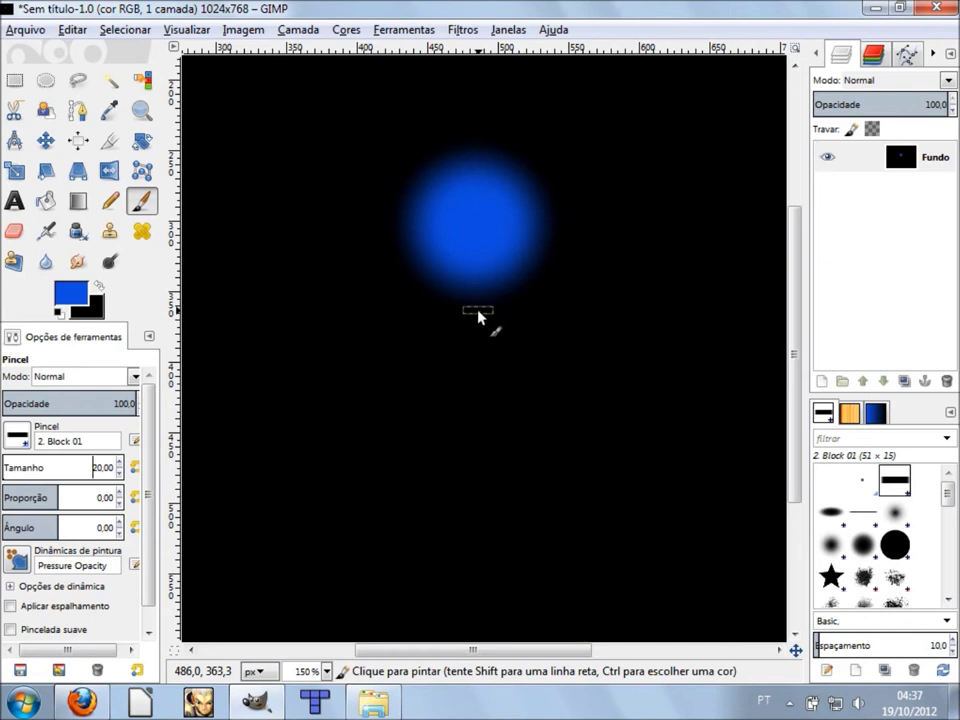
scroll(477, 341, "down", 5)
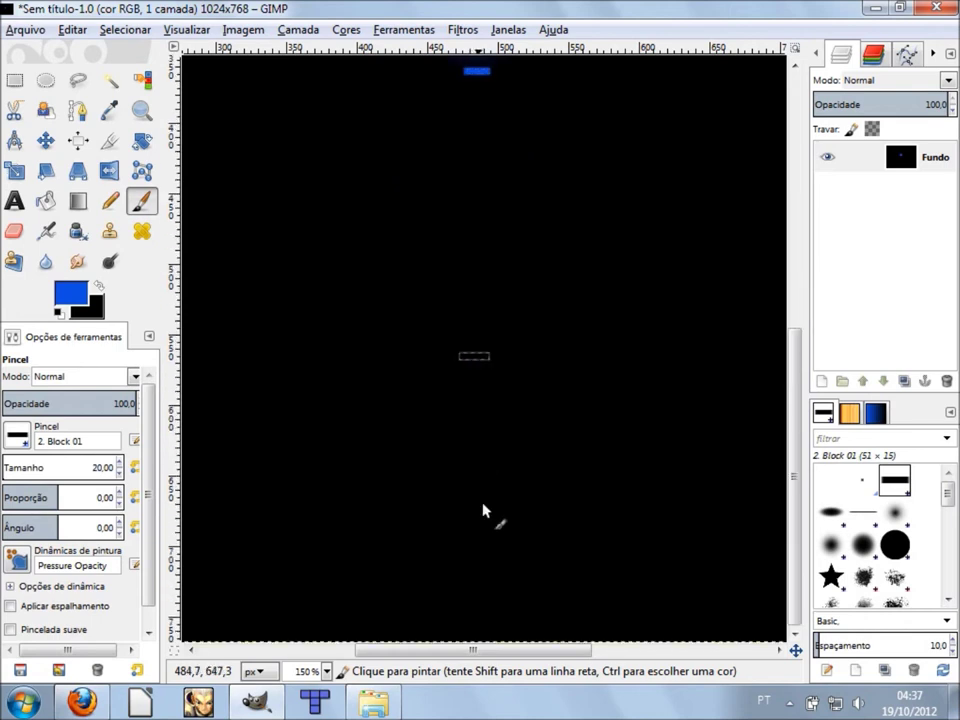
left_click(477, 603, "shift")
scroll(478, 405, "up", 8)
scroll(487, 390, "down", 1, "ctrl")
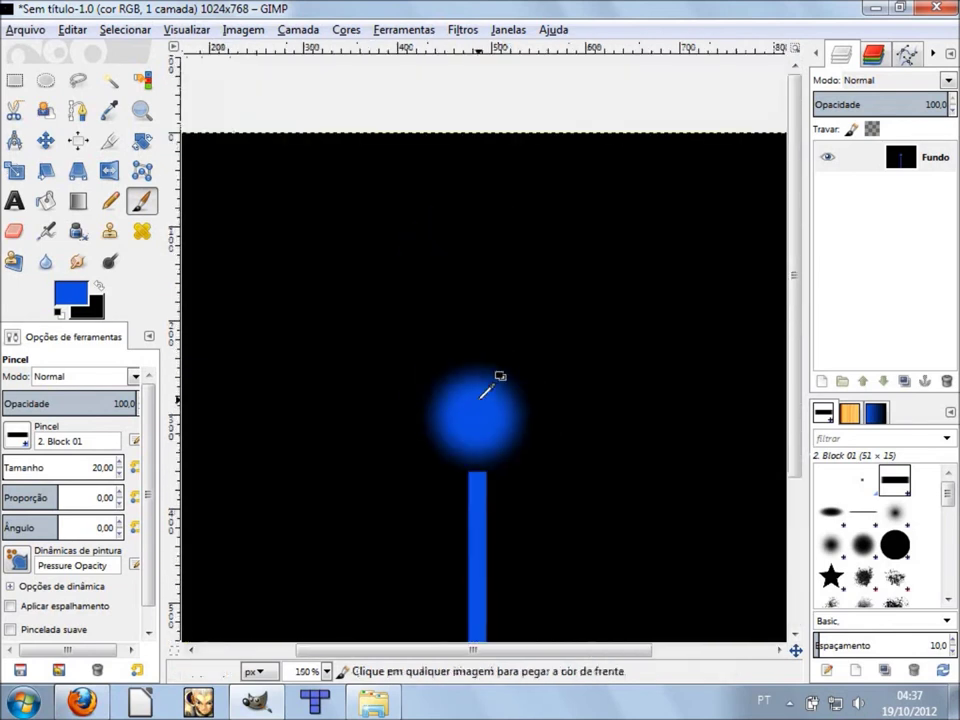
scroll(483, 396, "down", 1, "ctrl")
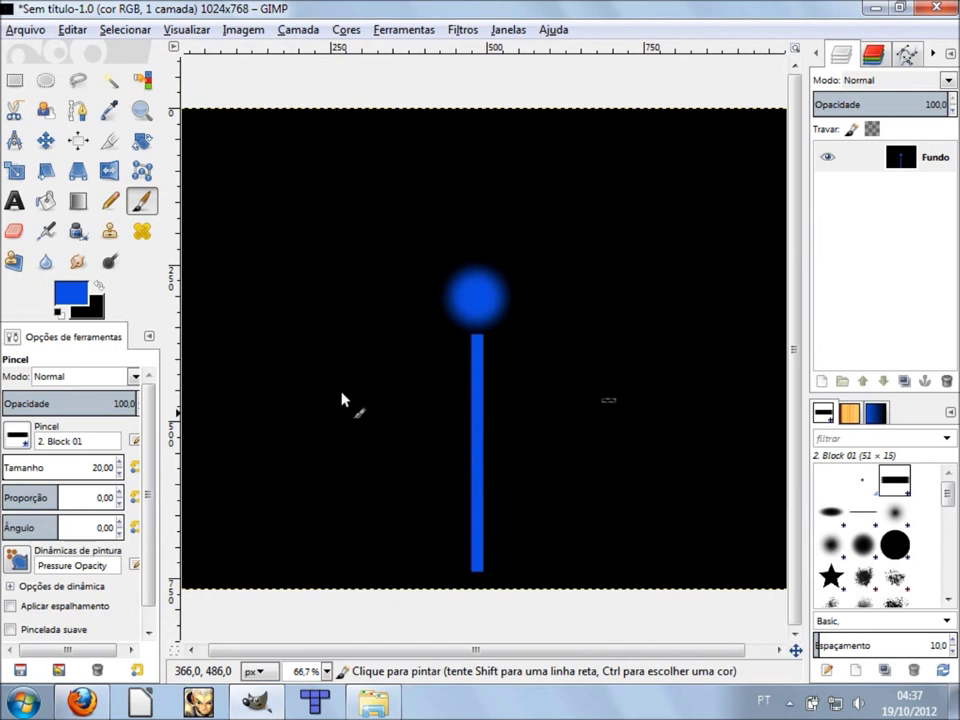
Step: Erase the bottom end off the blue stem, then return to the Paintbrush tool
left_click(15, 232)
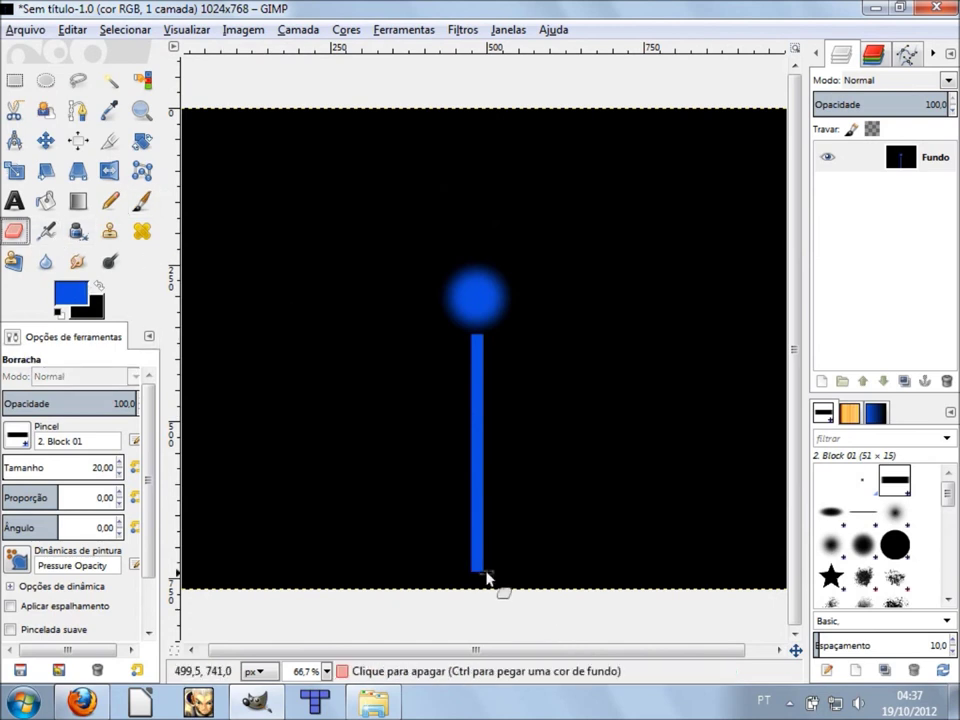
scroll(476, 606, "up", 1)
scroll(476, 606, "up", 2)
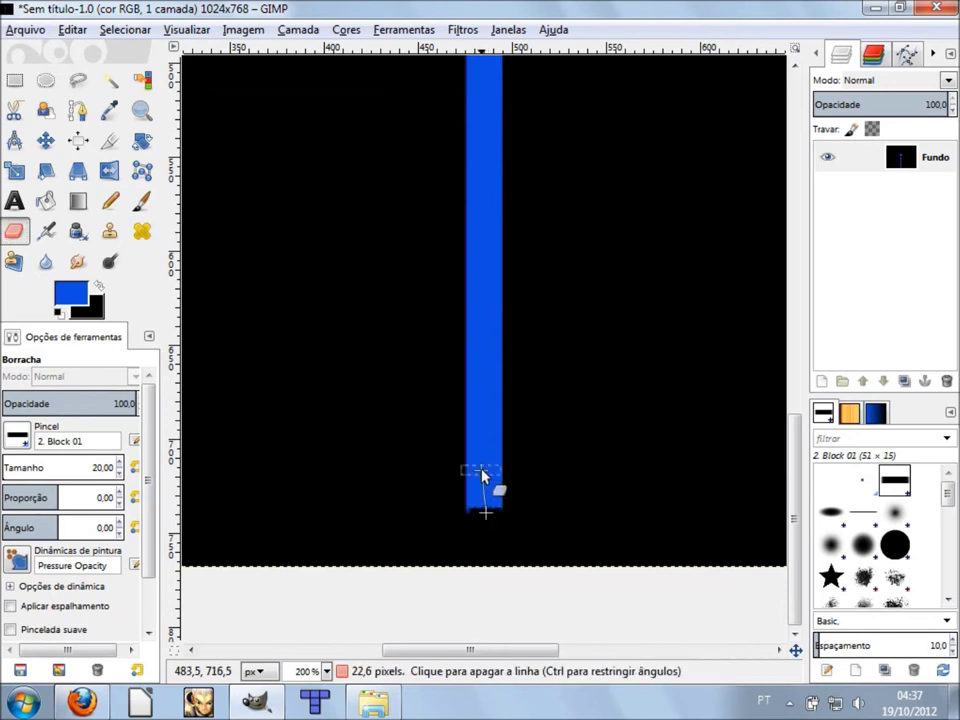
left_click(488, 476, "shift")
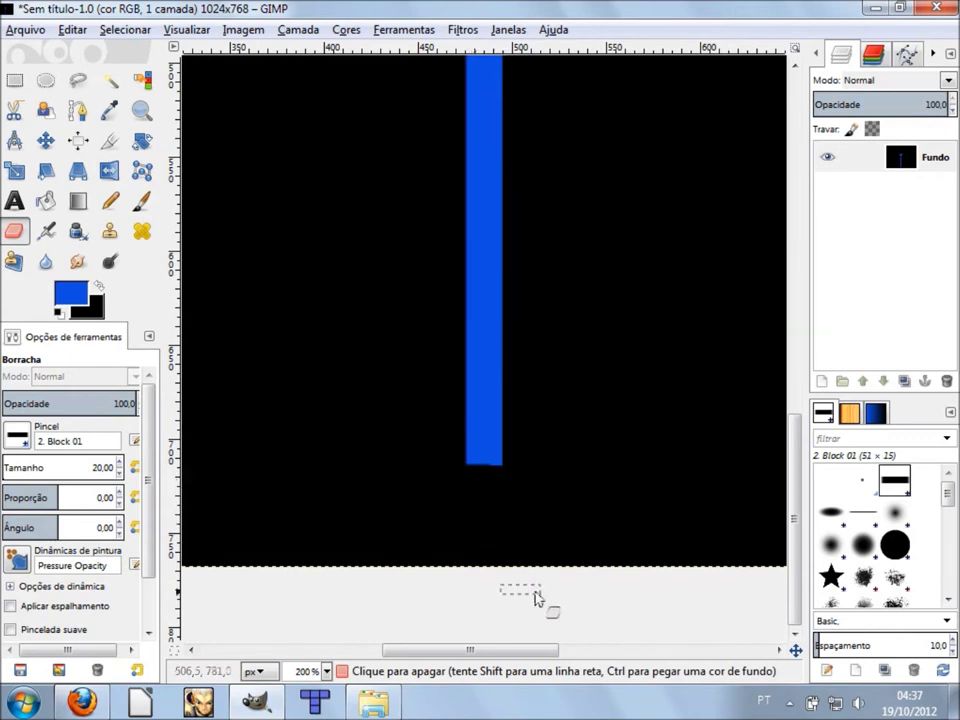
scroll(536, 510, "up", 5)
scroll(540, 505, "down", 1, "ctrl")
scroll(553, 489, "down", 1, "ctrl")
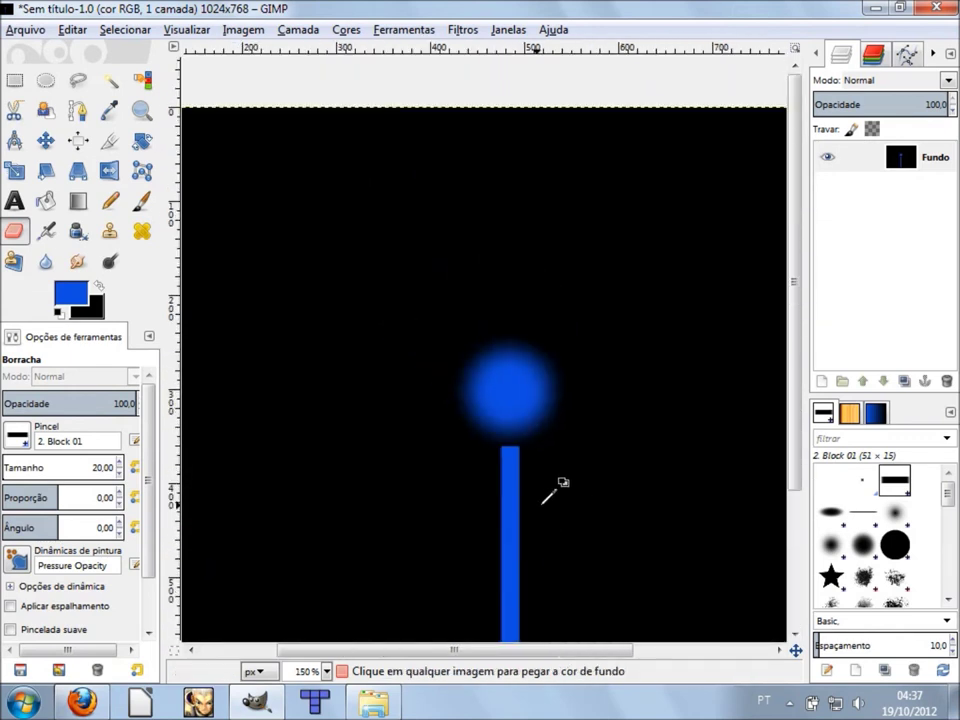
scroll(565, 492, "down", 1, "ctrl")
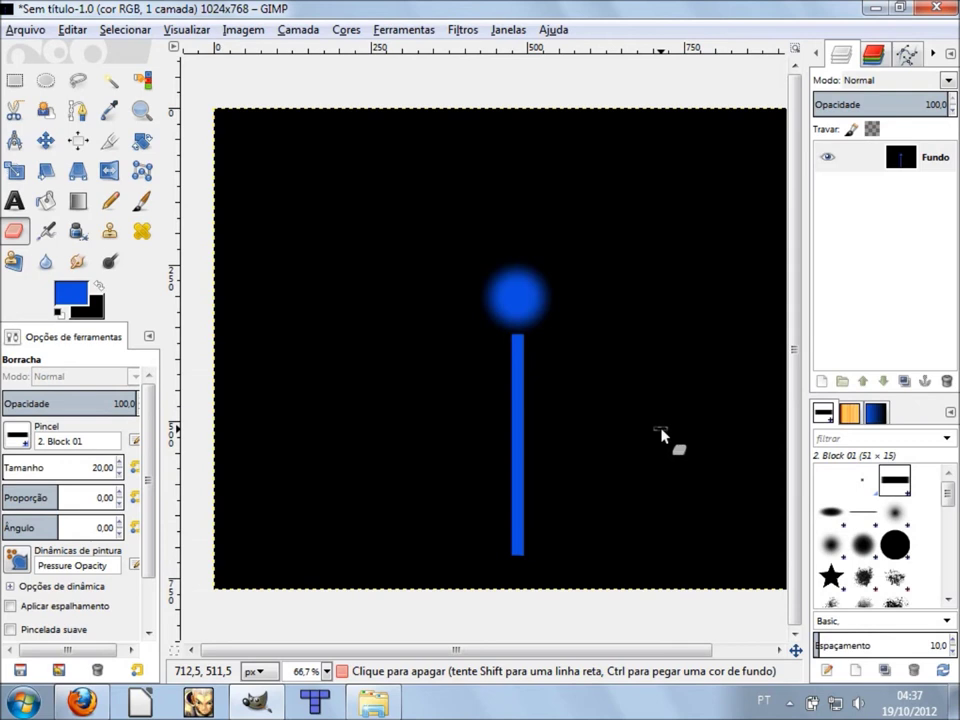
left_click(144, 205)
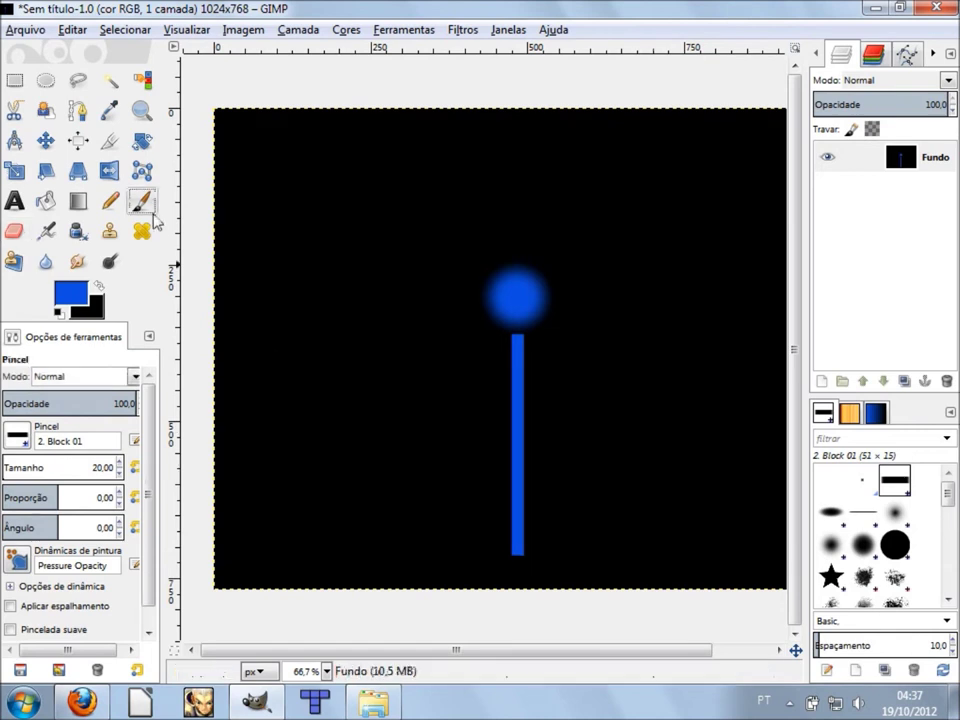
Step: Pick the Vine brush at size 150, paint a test stroke beside the orb, and undo it
scroll(884, 553, "down", 3)
scroll(884, 553, "down", 3)
scroll(884, 553, "down", 3)
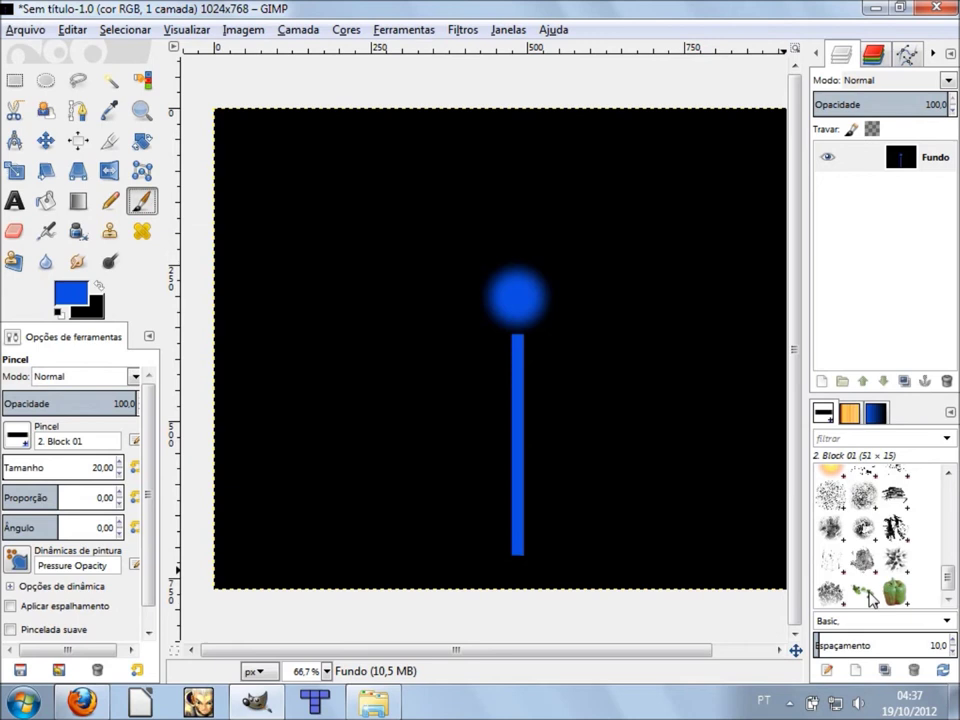
left_click(867, 598)
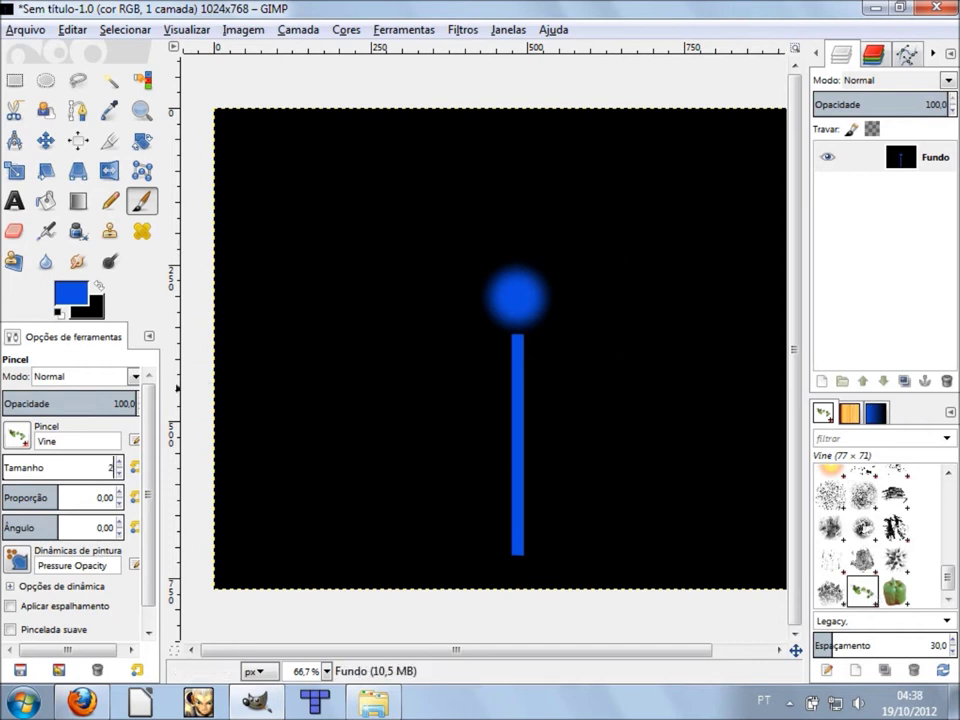
type("150")
key("Return")
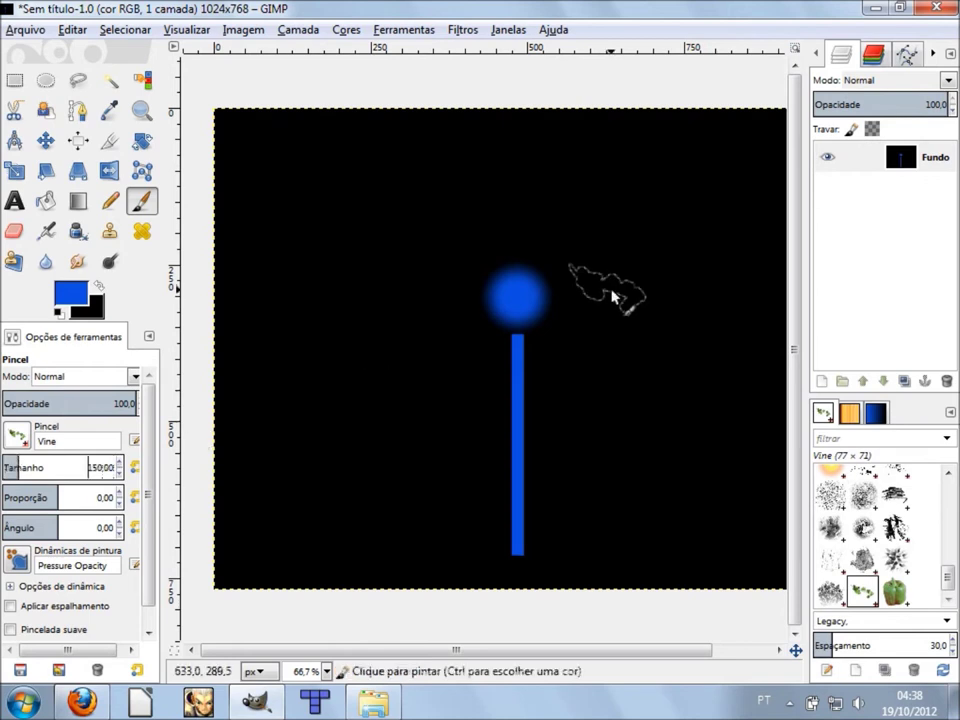
mouse_move(621, 317)
left_mouse_down()
mouse_move(630, 378)
mouse_move(574, 439)
mouse_move(615, 514)
mouse_move(508, 568)
mouse_move(447, 481)
mouse_move(390, 366)
mouse_move(442, 294)
mouse_move(545, 240)
mouse_move(618, 320)
mouse_move(666, 403)
mouse_move(528, 518)
mouse_move(463, 384)
mouse_move(601, 341)
mouse_move(550, 330)
mouse_move(430, 360)
mouse_move(506, 328)
mouse_move(450, 415)
mouse_move(536, 253)
mouse_move(491, 335)
mouse_move(525, 375)
mouse_move(550, 325)
mouse_move(527, 495)
mouse_move(514, 519)
mouse_move(544, 236)
mouse_move(597, 478)
left_mouse_up()
key("ctrl+z")
key("z")
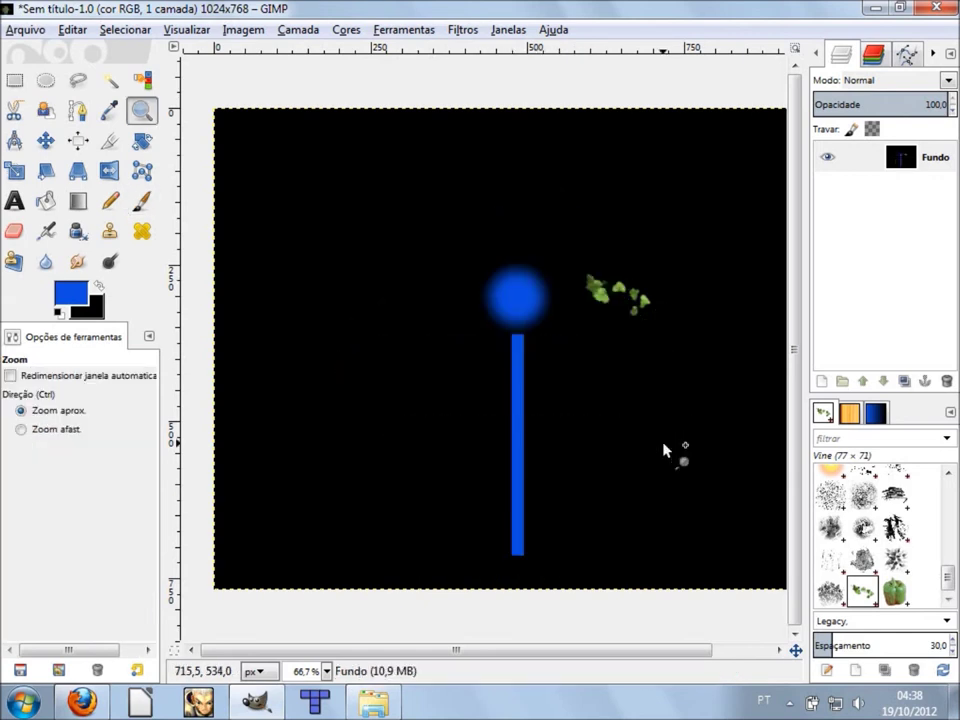
key("ctrl+z")
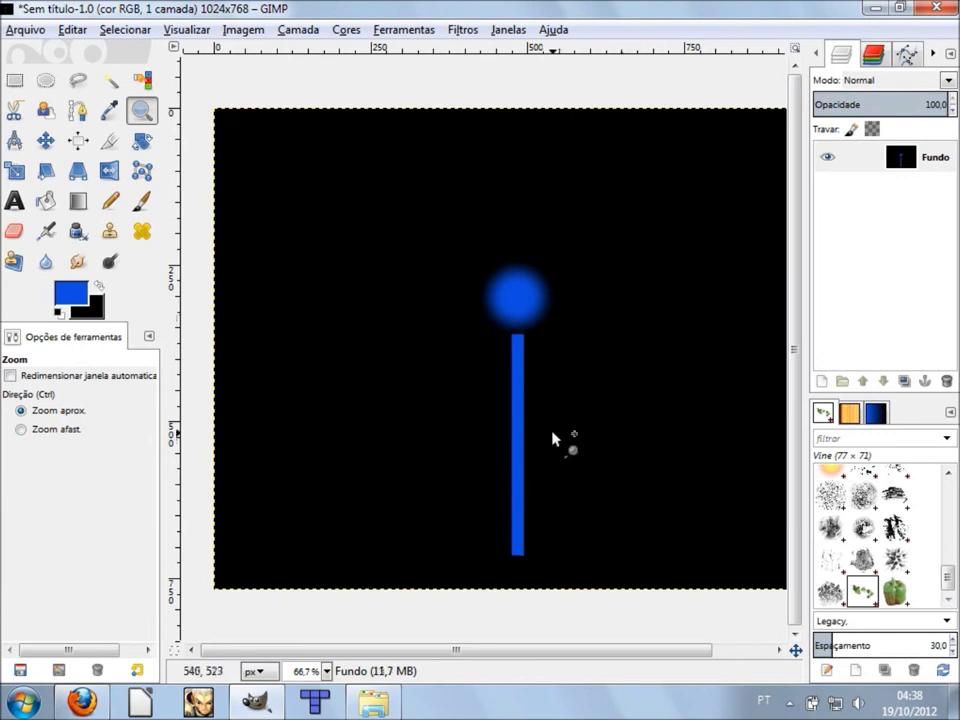
Step: Try Smudge tool strokes around the stem and orb glow, then undo them
left_click(142, 202)
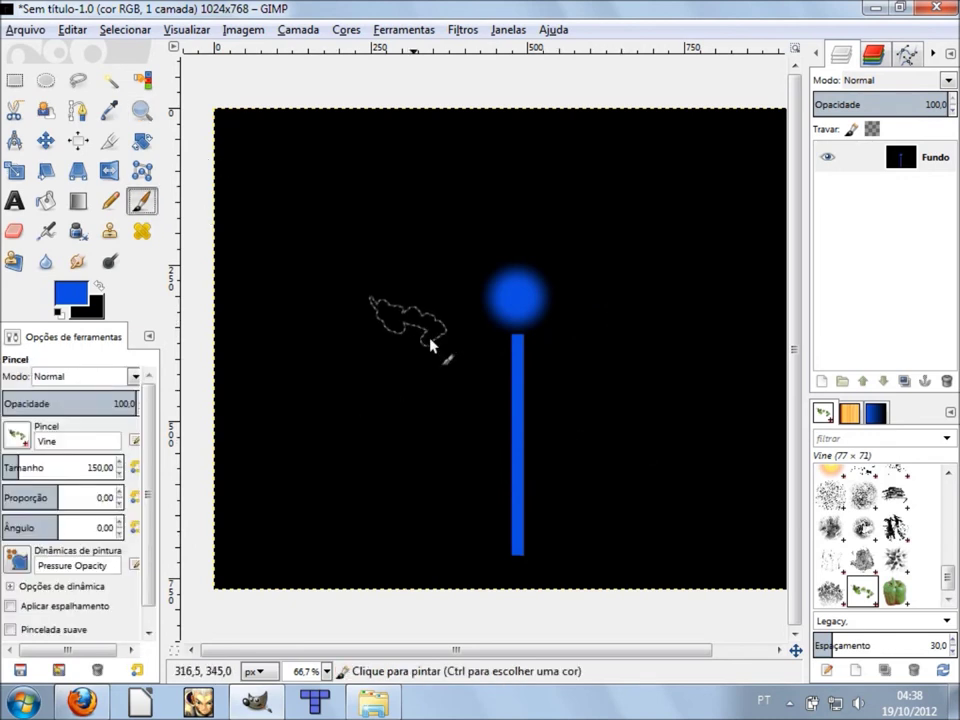
left_click(77, 263)
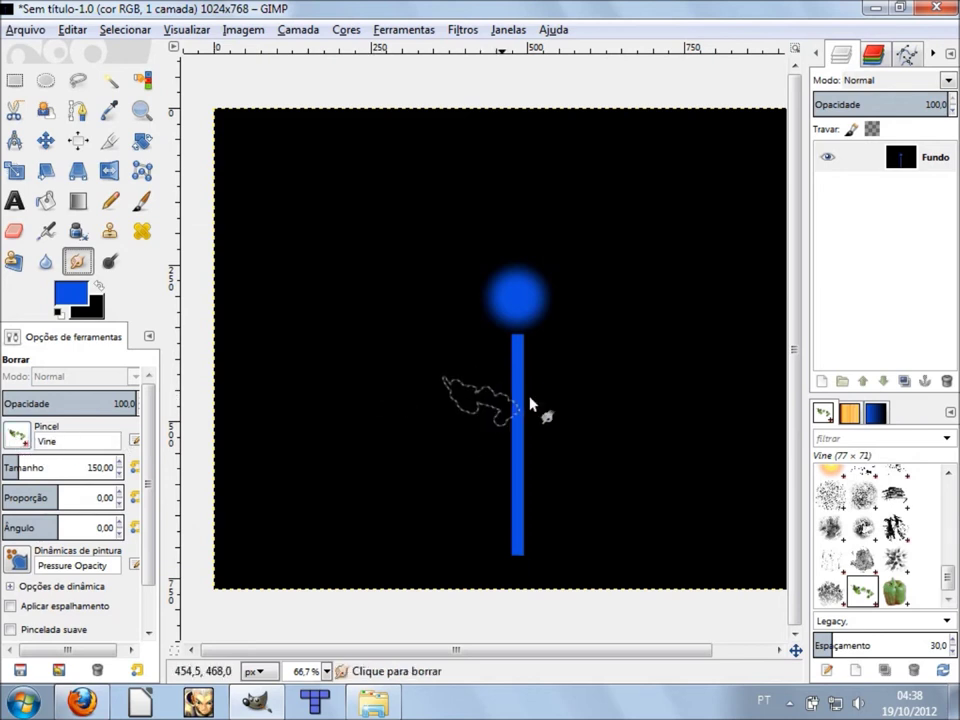
left_click_drag(574, 381, 484, 420)
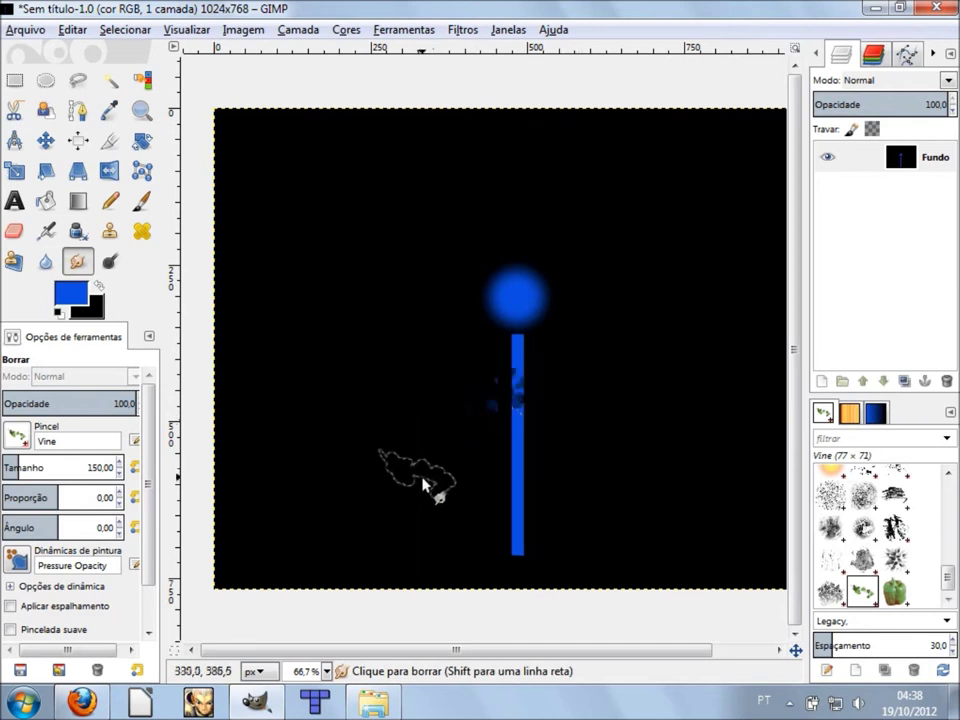
scroll(560, 440, "up", 1)
scroll(560, 440, "up", 2)
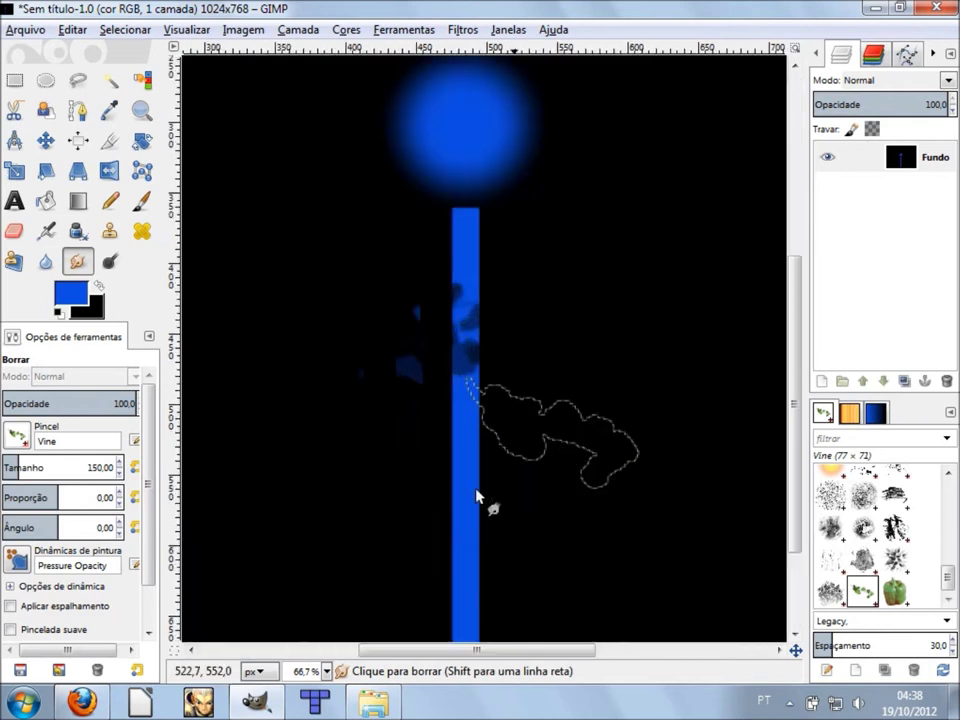
mouse_move(418, 507)
left_mouse_down()
mouse_move(525, 568)
mouse_move(422, 467)
mouse_move(529, 392)
mouse_move(626, 269)
left_mouse_up()
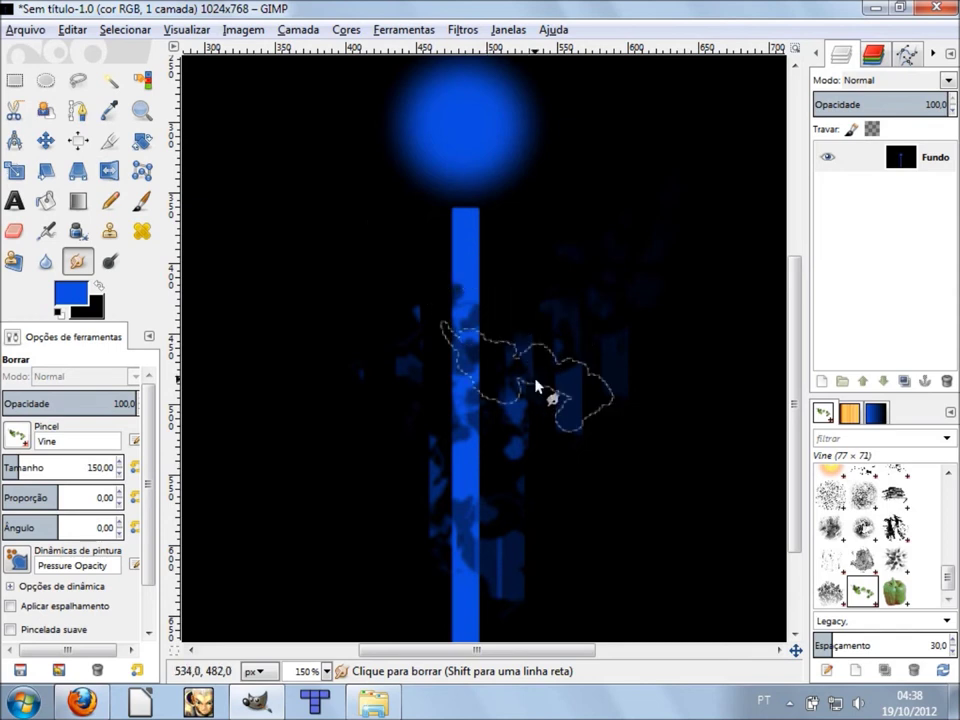
scroll(660, 314, "down", 1, "ctrl")
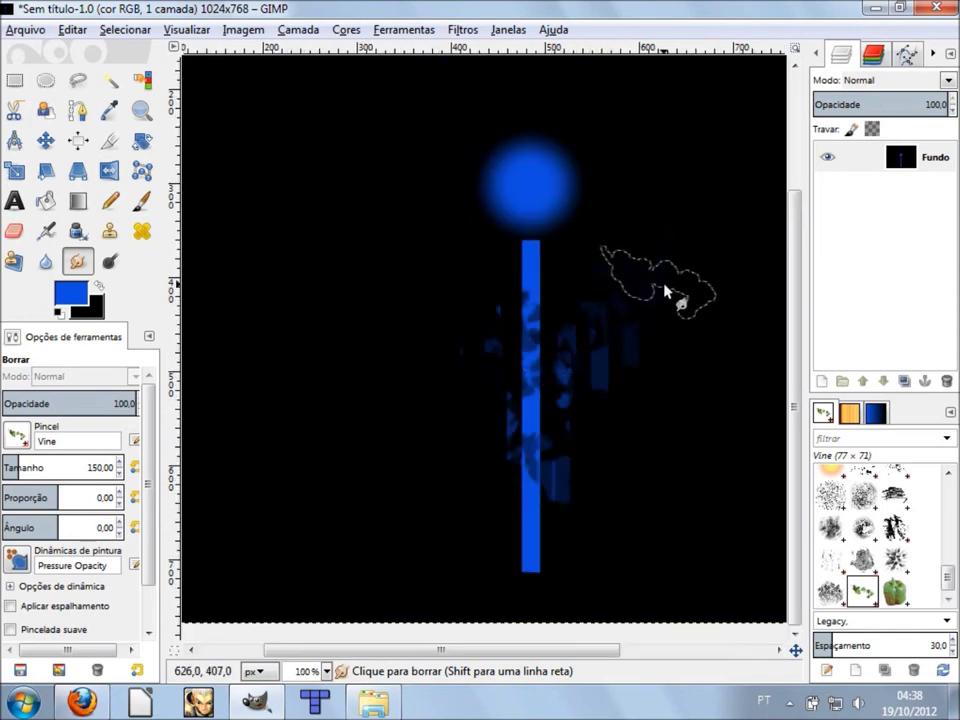
mouse_move(557, 383)
left_mouse_down()
mouse_move(465, 321)
mouse_move(574, 208)
mouse_move(489, 154)
mouse_move(530, 236)
mouse_move(478, 161)
mouse_move(574, 424)
mouse_move(542, 564)
left_mouse_up()
key("ctrl+z")
key("ctrl+z")
key("ctrl+z")
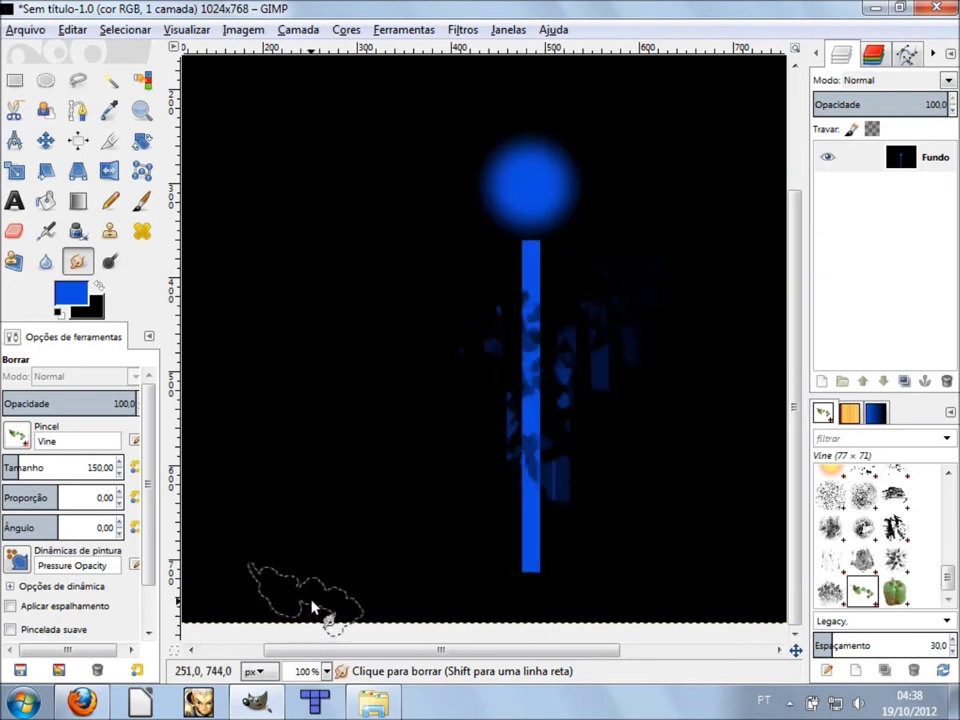
key("ctrl+z")
key("ctrl+z")
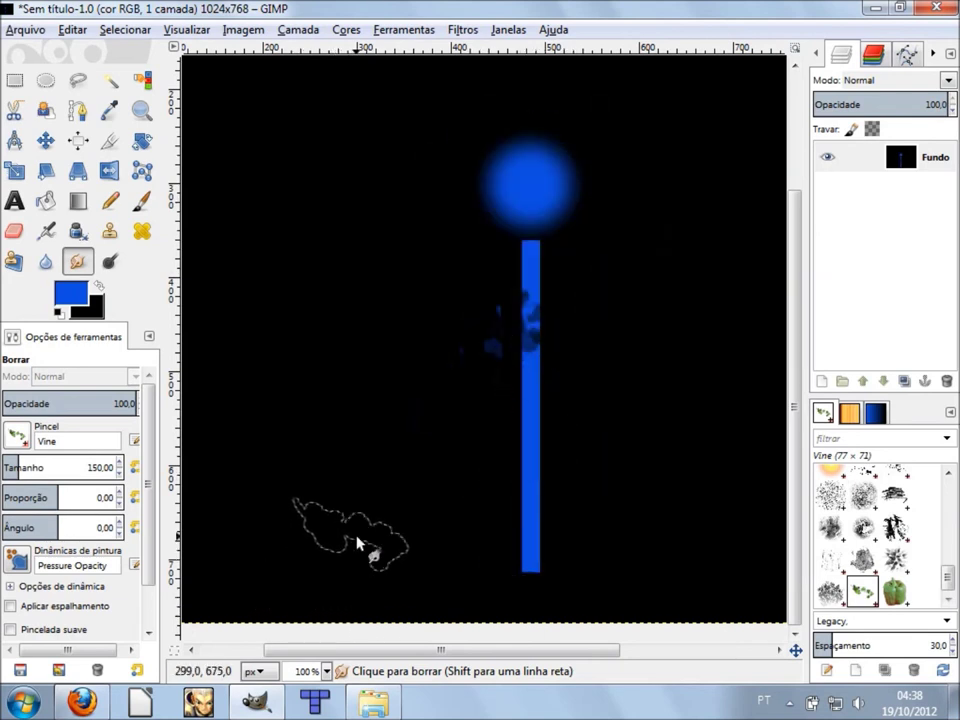
key("ctrl+z")
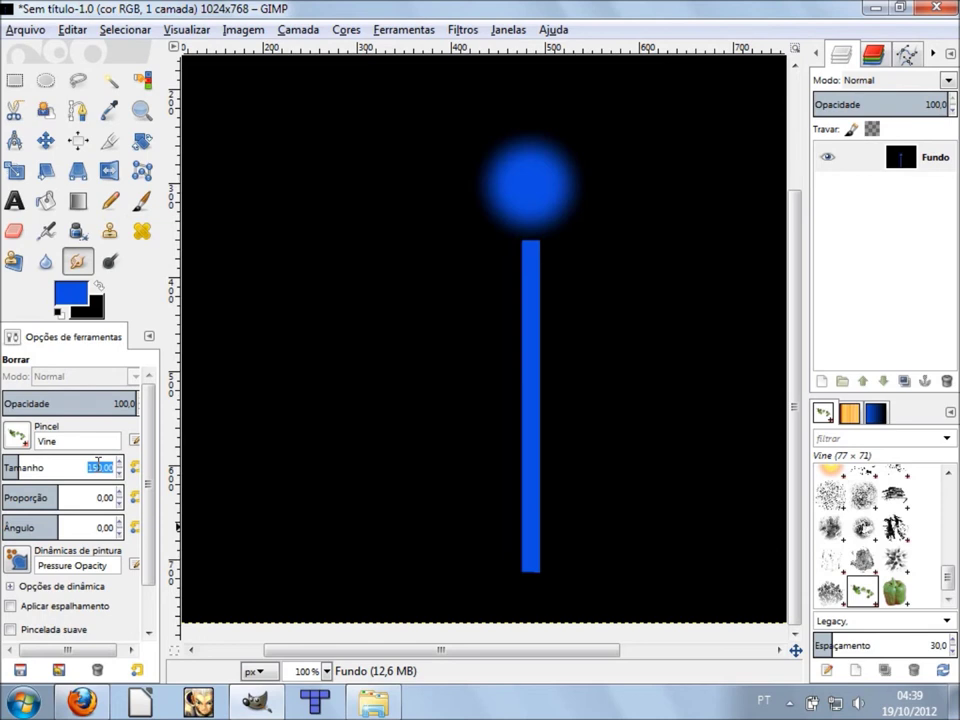
Step: At smudge size 50 and 200% zoom, smudge the whole orb into a mottled texture
type("50")
key("Return")
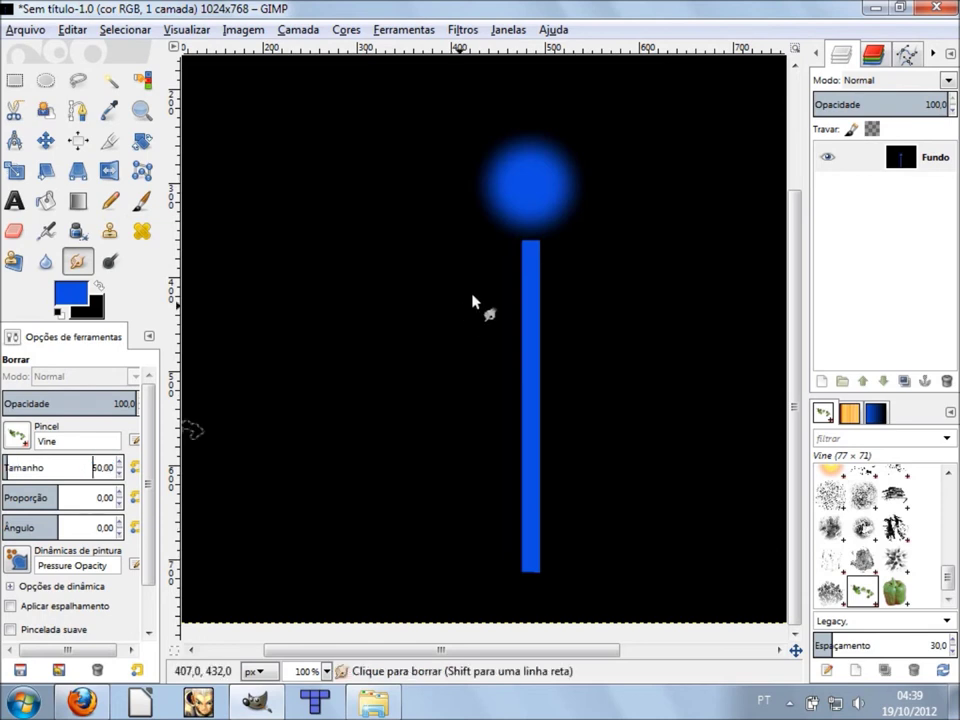
key("2")
scroll(596, 493, "down", 3)
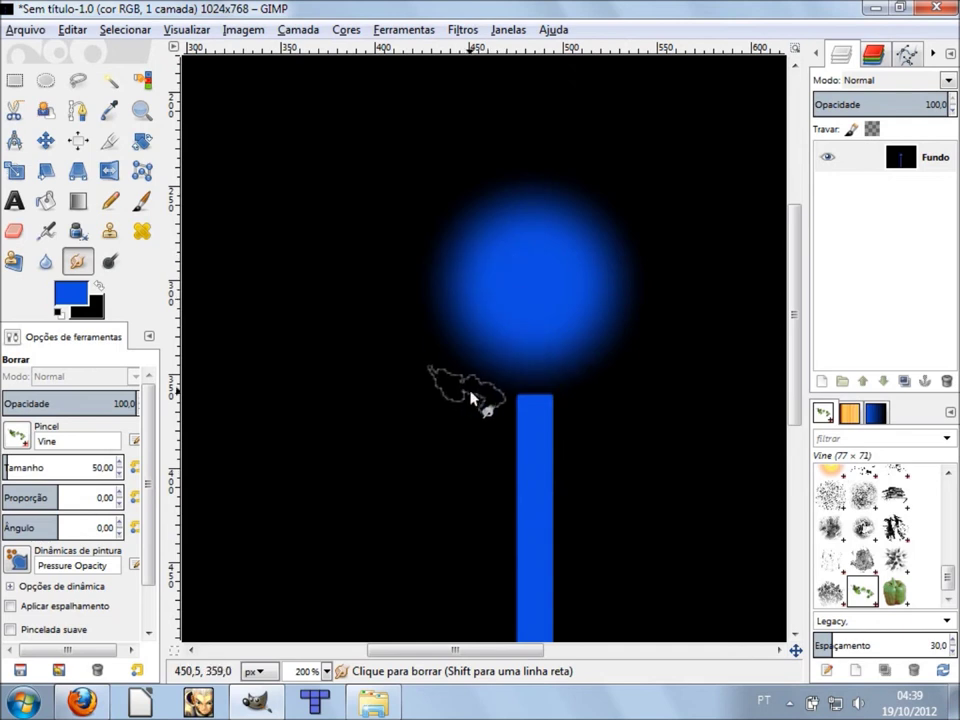
mouse_move(491, 354)
left_mouse_down()
mouse_move(503, 325)
mouse_move(429, 364)
mouse_move(514, 289)
mouse_move(425, 275)
mouse_move(534, 257)
mouse_move(461, 197)
mouse_move(555, 261)
left_mouse_up()
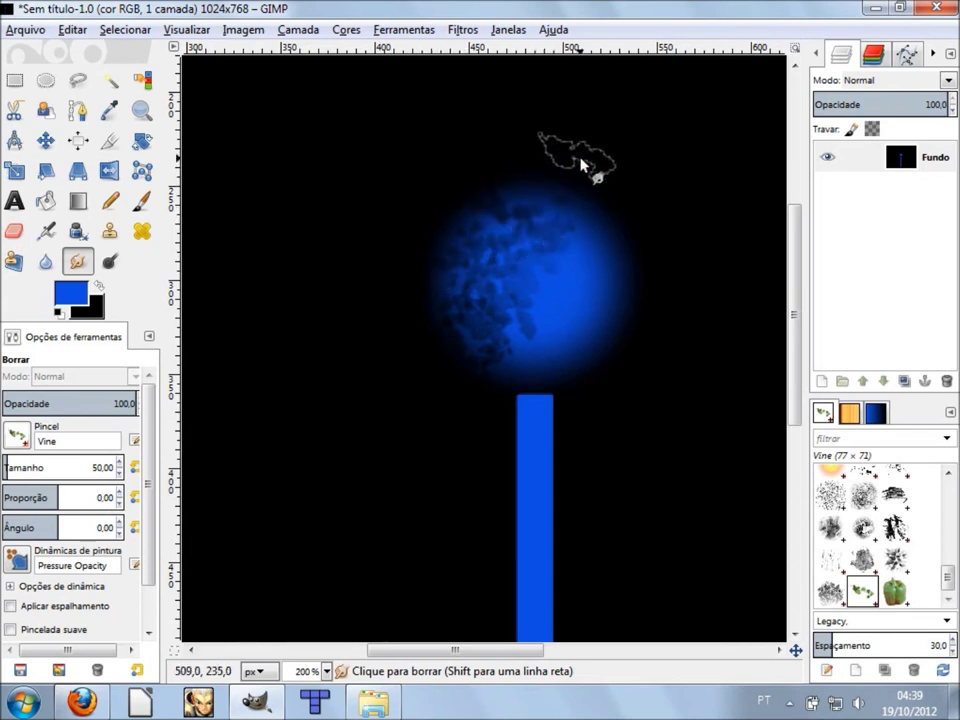
left_click_drag(579, 167, 574, 249)
mouse_move(632, 233)
left_mouse_down()
mouse_move(583, 296)
mouse_move(671, 283)
mouse_move(600, 321)
mouse_move(540, 313)
mouse_move(645, 369)
mouse_move(568, 347)
mouse_move(596, 395)
mouse_move(538, 336)
mouse_move(489, 416)
mouse_move(534, 347)
mouse_move(483, 401)
mouse_move(514, 339)
mouse_move(444, 326)
mouse_move(461, 289)
left_mouse_up()
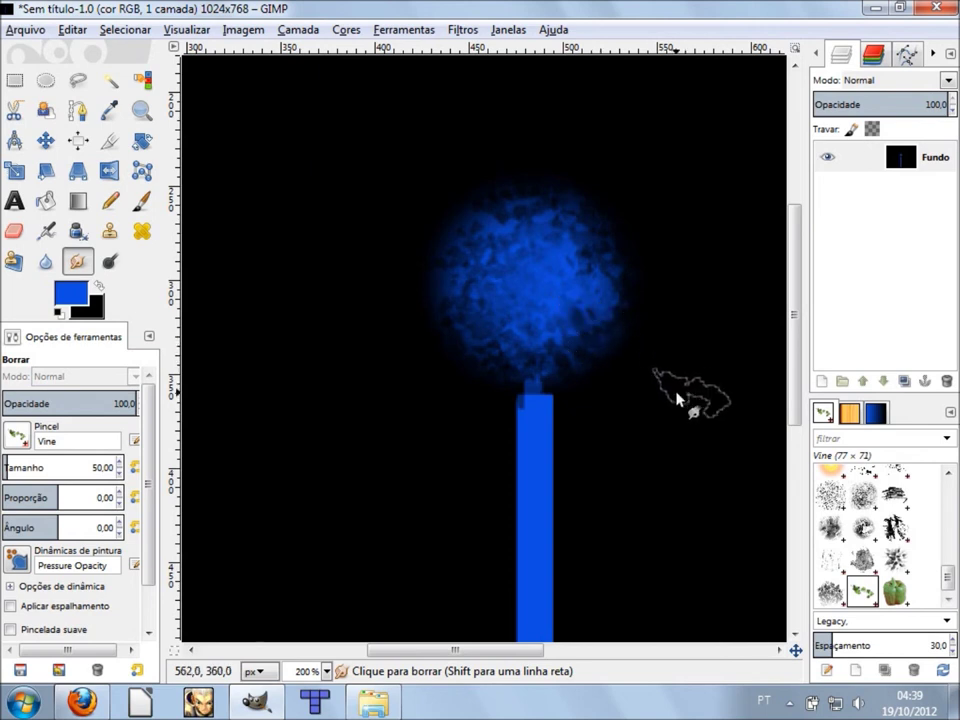
Step: Reduce the smudge size to 30
scroll(566, 305, "down", 3)
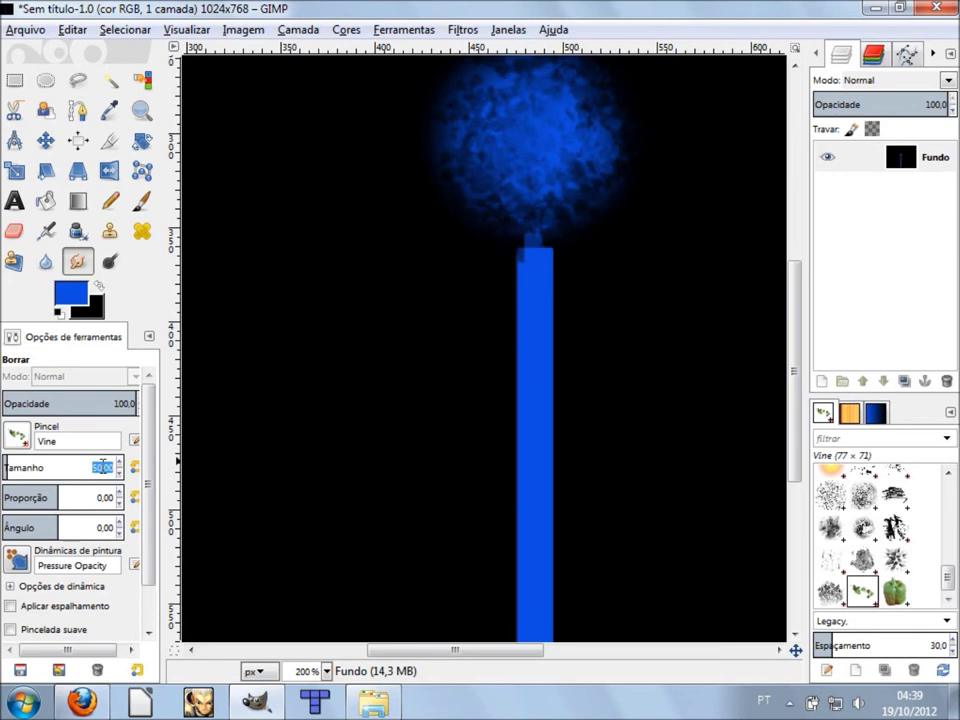
type("30")
key("Return")
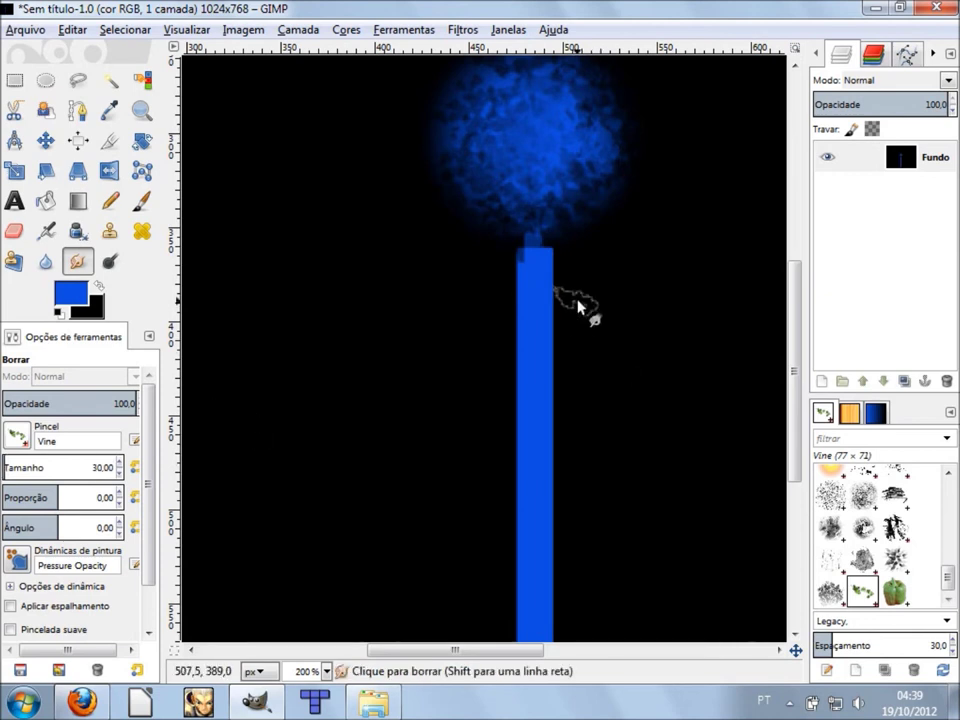
Step: Smudge mottled texture down the stem's edges from top to bottom
mouse_move(489, 288)
left_mouse_down()
mouse_move(561, 311)
mouse_move(516, 293)
left_mouse_up()
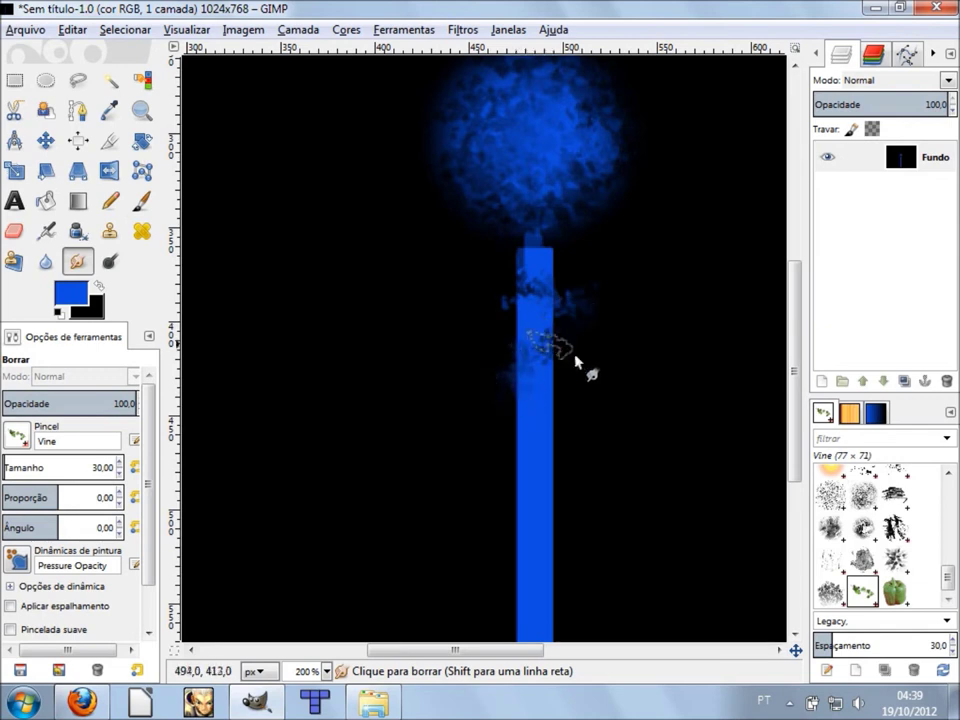
left_click_drag(579, 300, 568, 407)
mouse_move(542, 465)
left_mouse_down()
mouse_move(519, 514)
mouse_move(557, 558)
left_mouse_up()
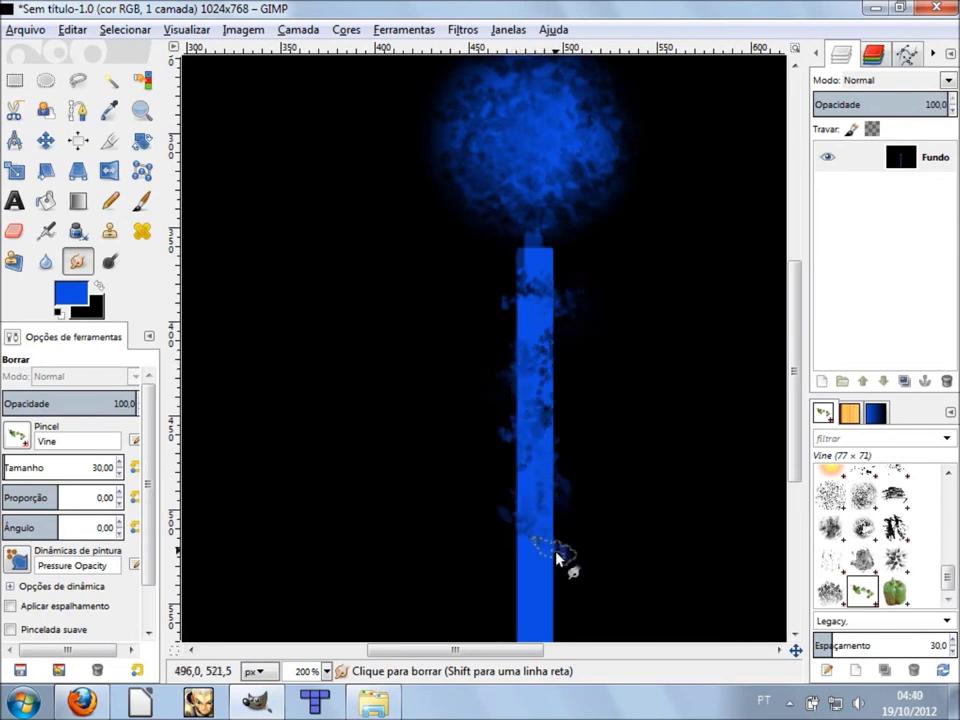
scroll(514, 607, "down", 3)
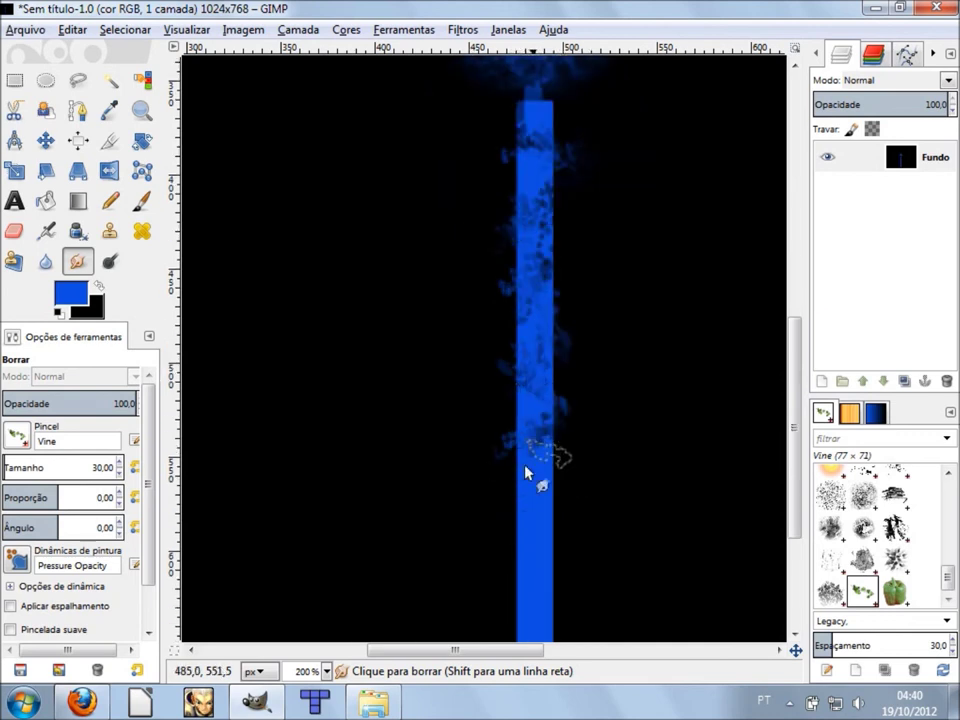
left_click_drag(526, 470, 541, 549)
scroll(553, 549, "down", 2)
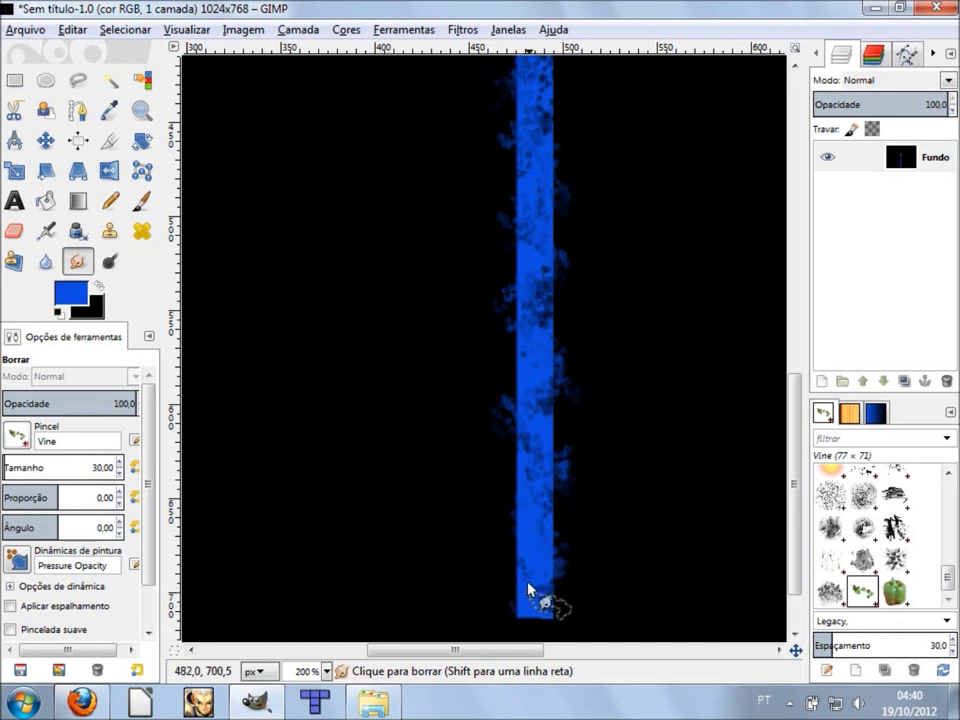
left_click_drag(530, 612, 521, 507)
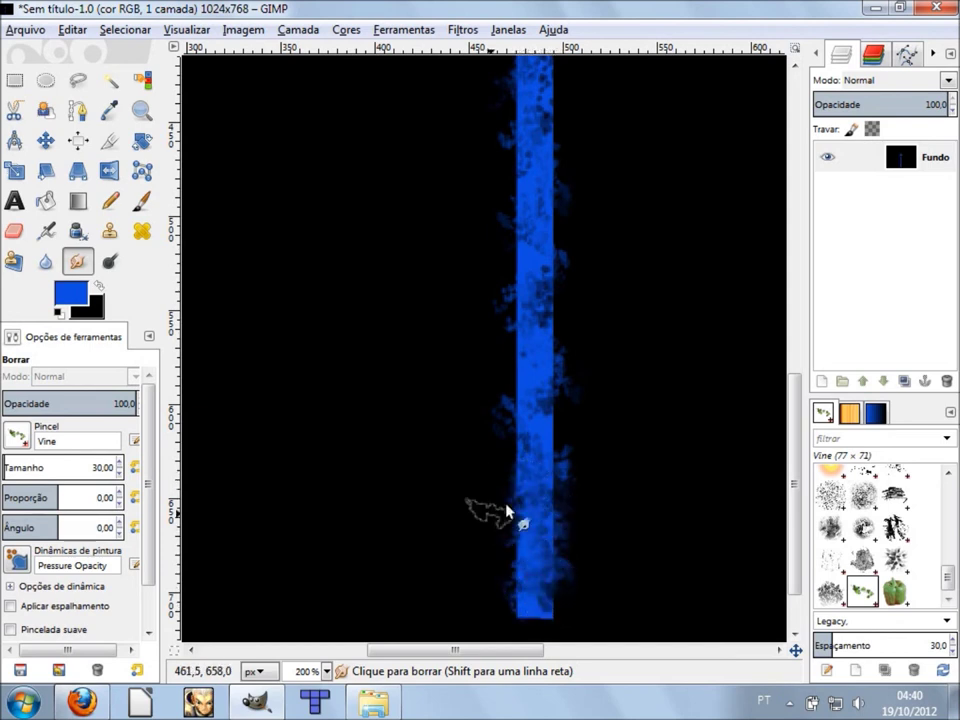
mouse_move(502, 478)
left_mouse_down()
mouse_move(515, 385)
mouse_move(491, 300)
mouse_move(515, 273)
left_mouse_up()
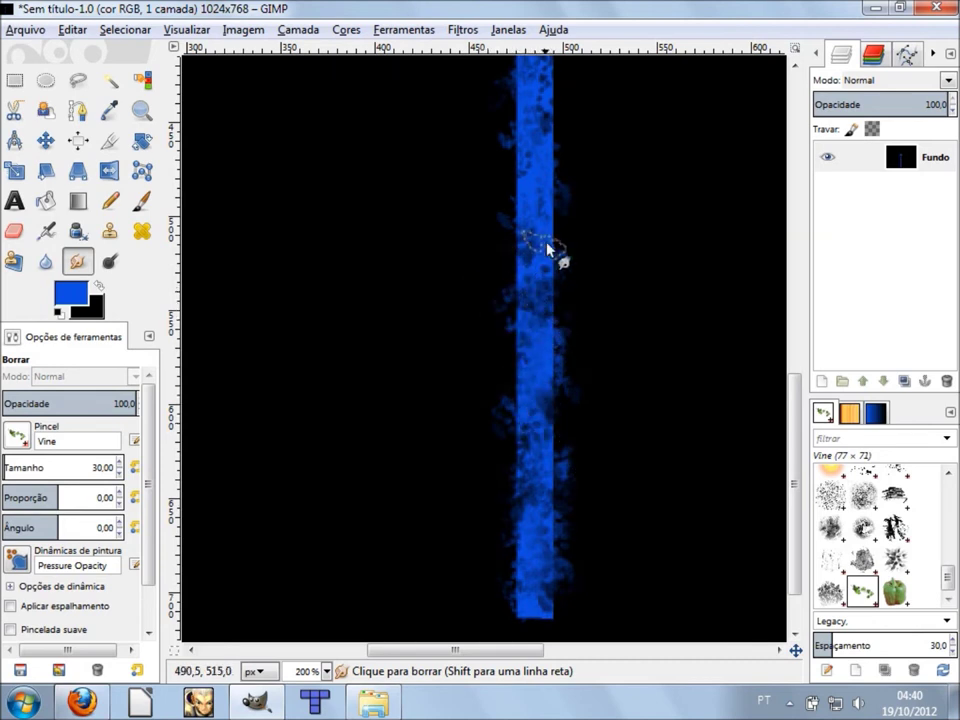
Step: Try roughening the stem's top edge below the orb, undoing the strokes
scroll(561, 226, "up", 3)
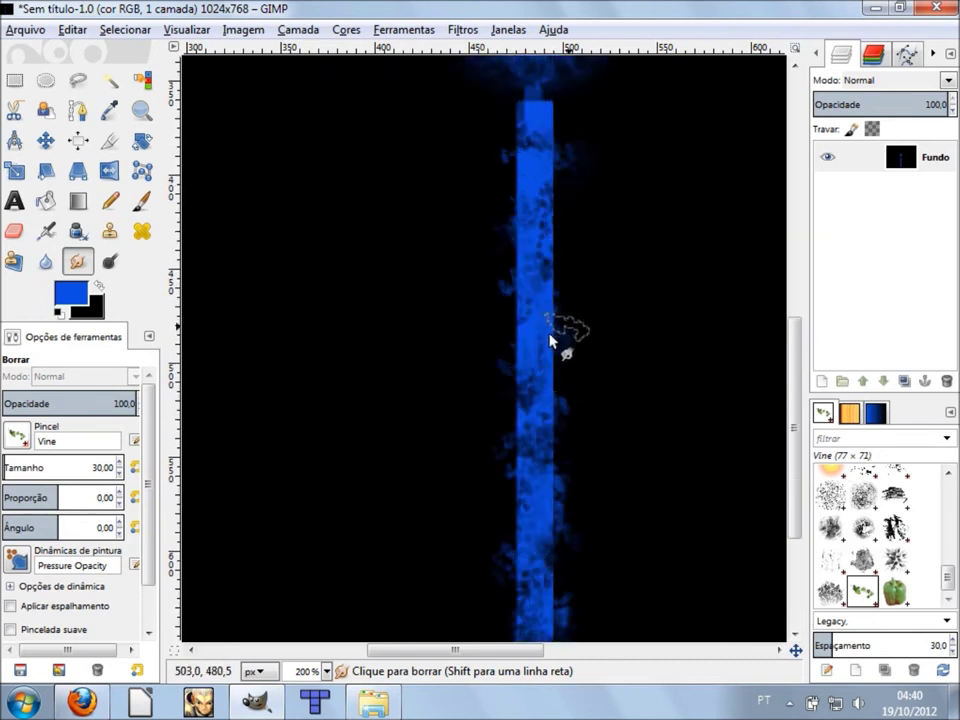
scroll(555, 330, "up", 2)
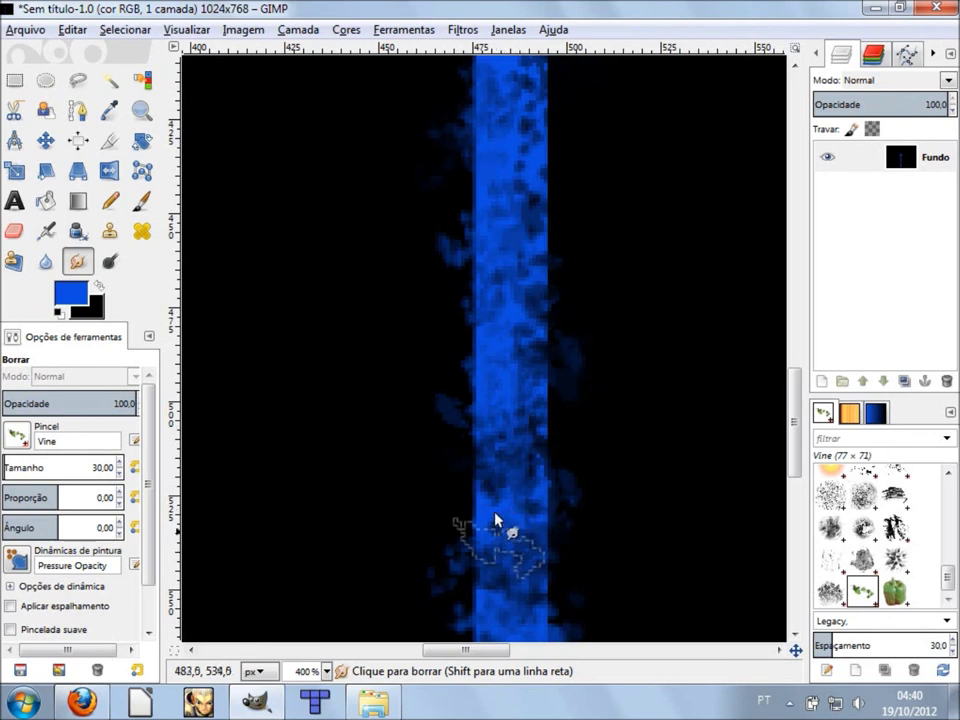
key("ctrl+z")
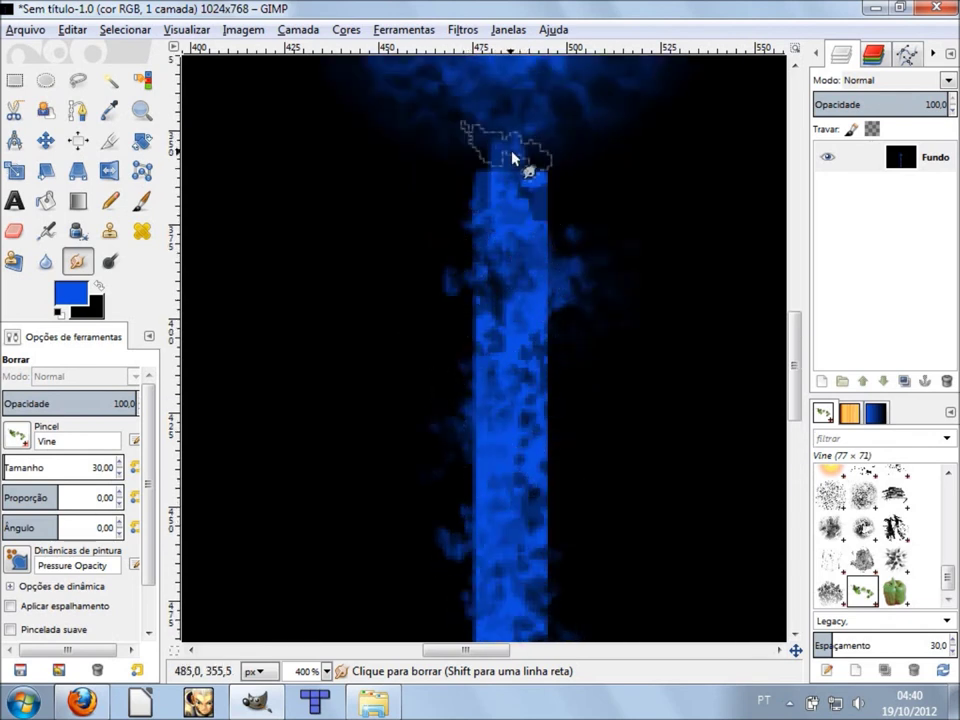
left_click_drag(514, 229, 552, 205)
key("ctrl+z")
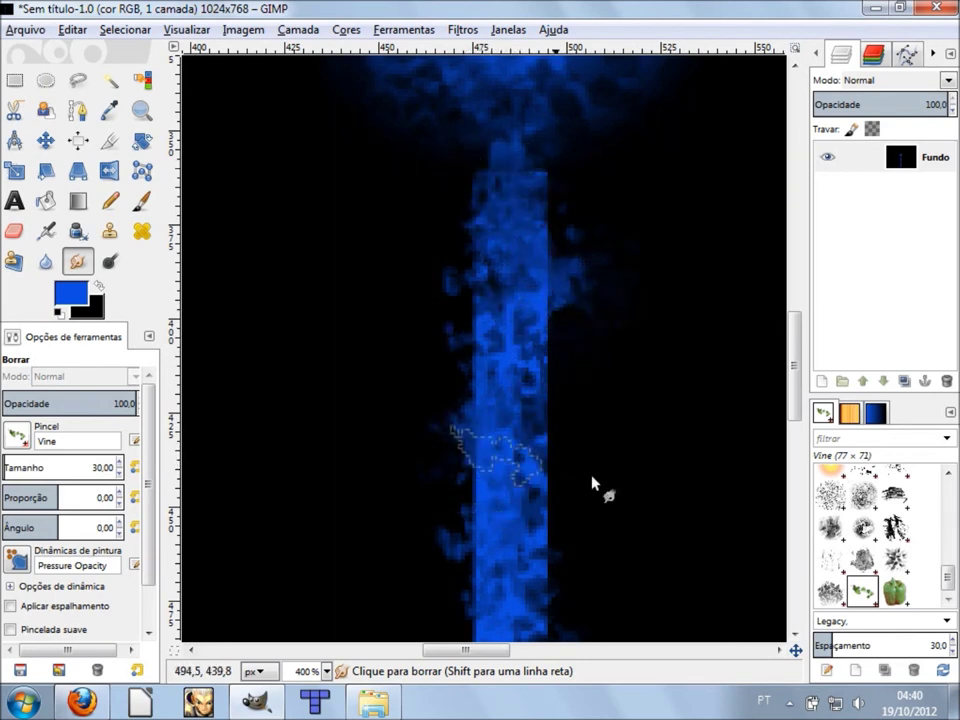
Step: Soften the stem's squared-off bottom end and review the result
scroll(547, 497, "down", 1, "ctrl")
scroll(547, 497, "down", 2, "ctrl")
scroll(579, 493, "down", 2, "ctrl")
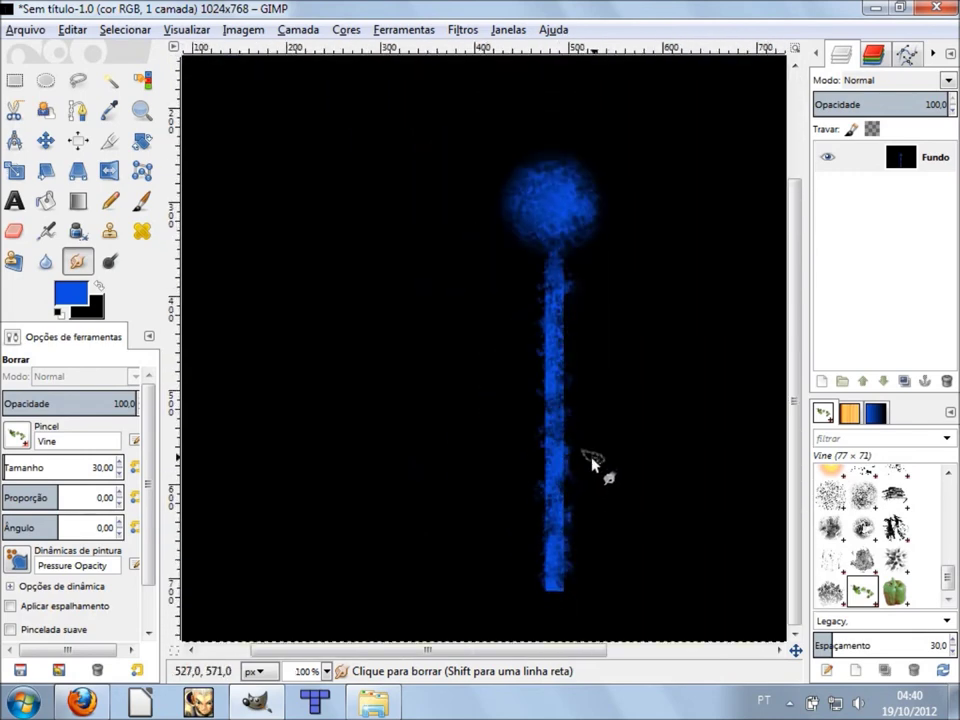
scroll(574, 521, "up", 1, "ctrl")
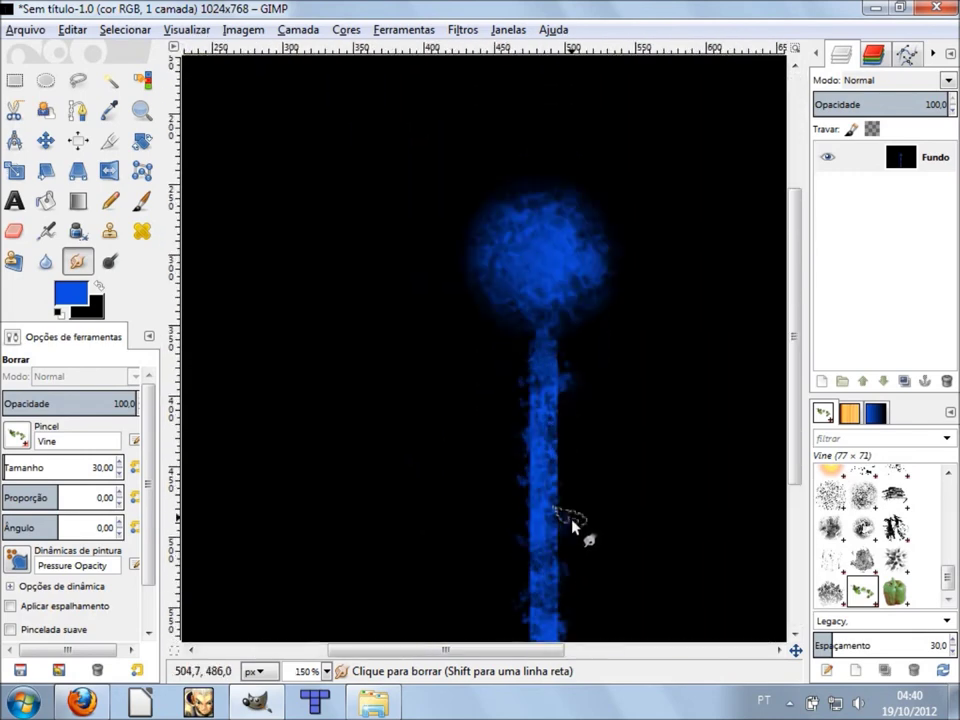
scroll(574, 528, "up", 2, "ctrl")
scroll(573, 527, "down", 3)
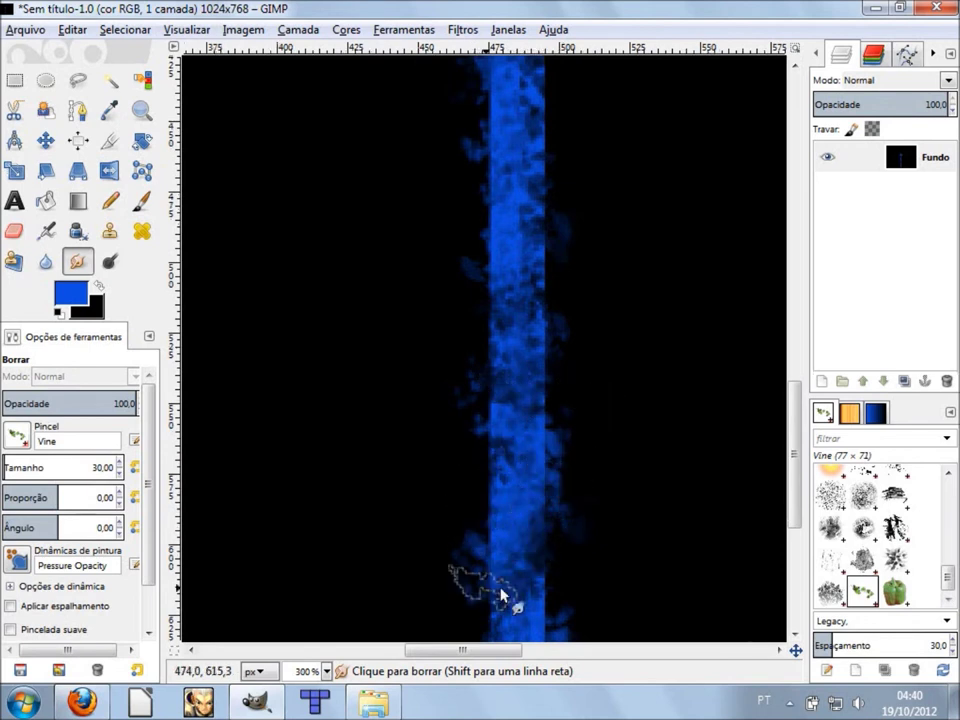
scroll(530, 480, "down", 5)
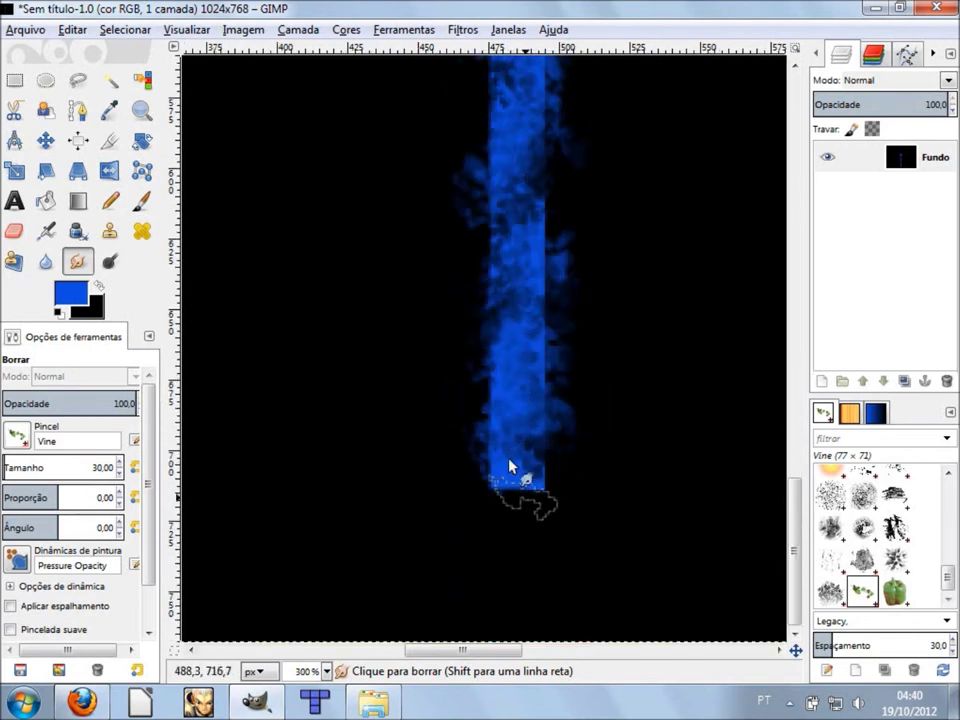
left_click_drag(491, 484, 553, 459)
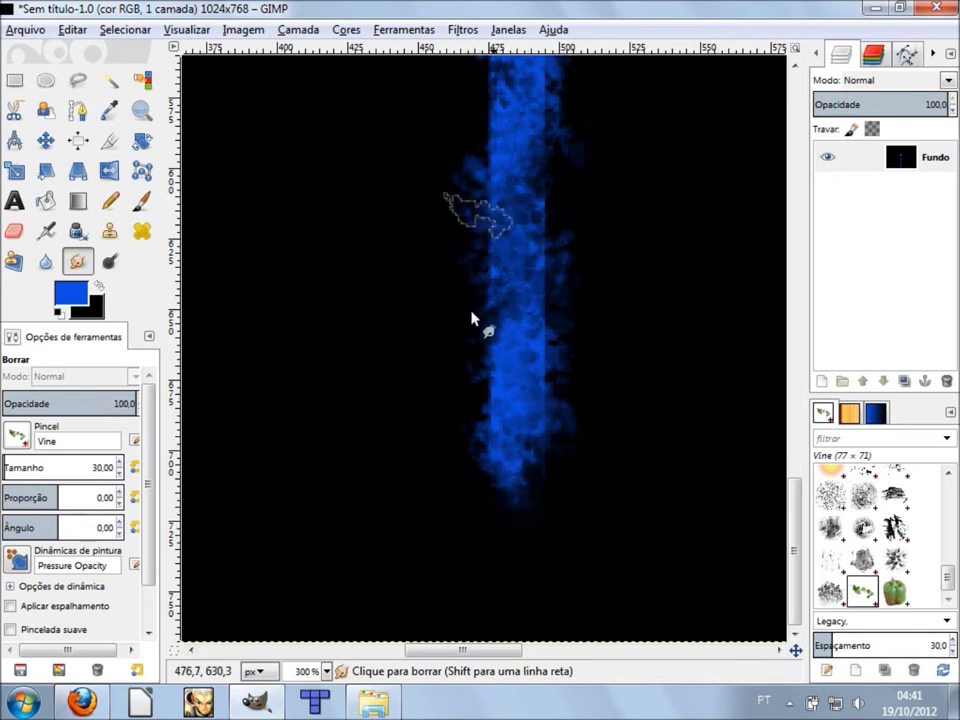
scroll(500, 397, "up", 2)
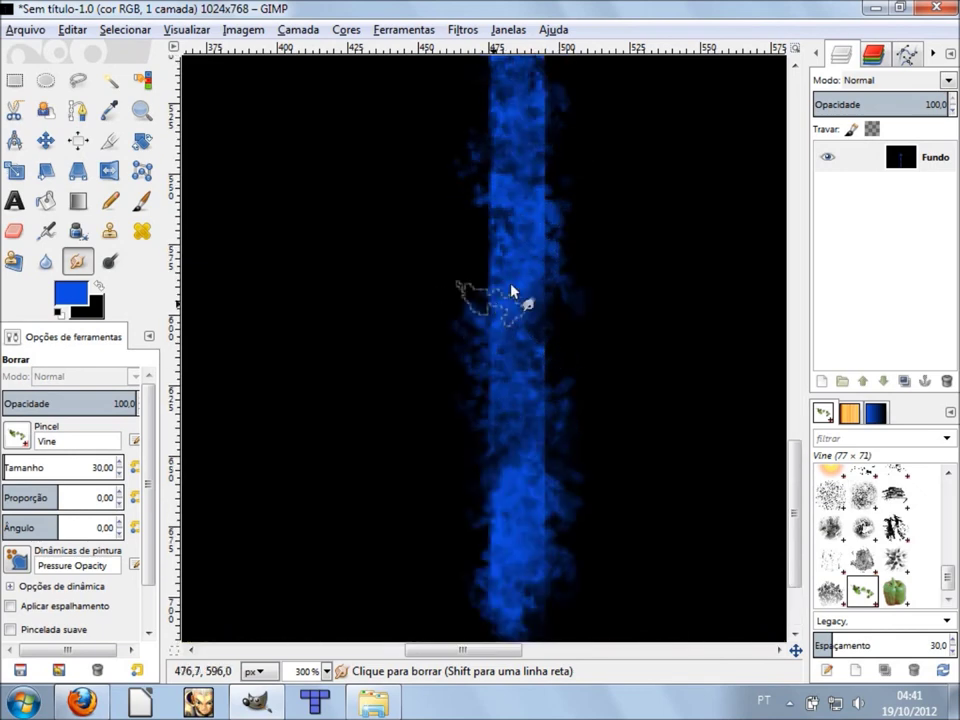
scroll(512, 285, "up", 2)
scroll(520, 310, "up", 3)
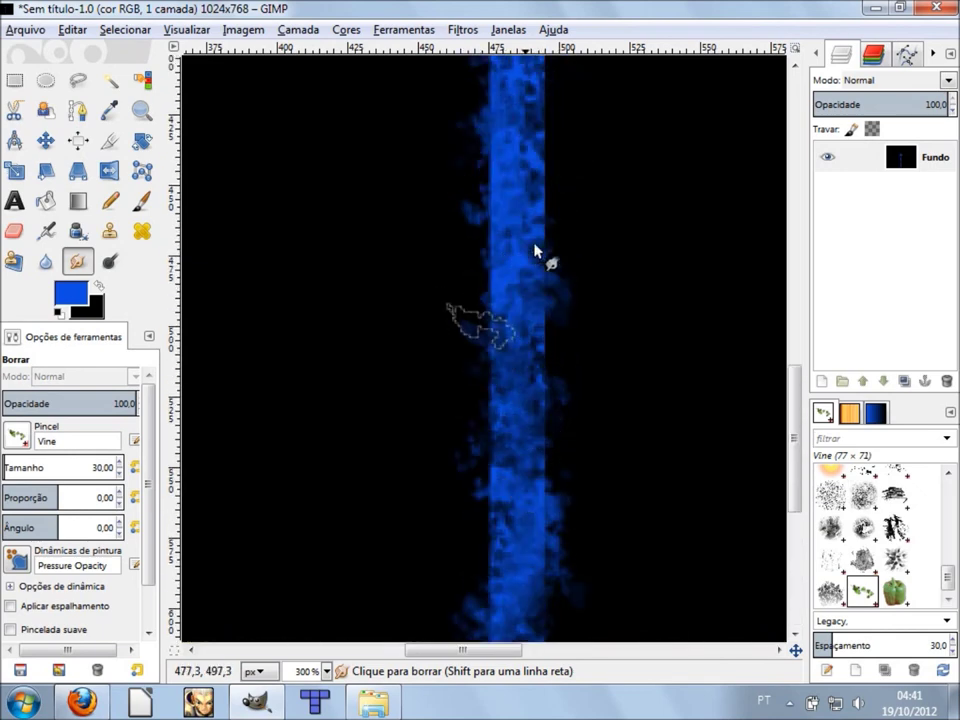
scroll(533, 323, "up", 3)
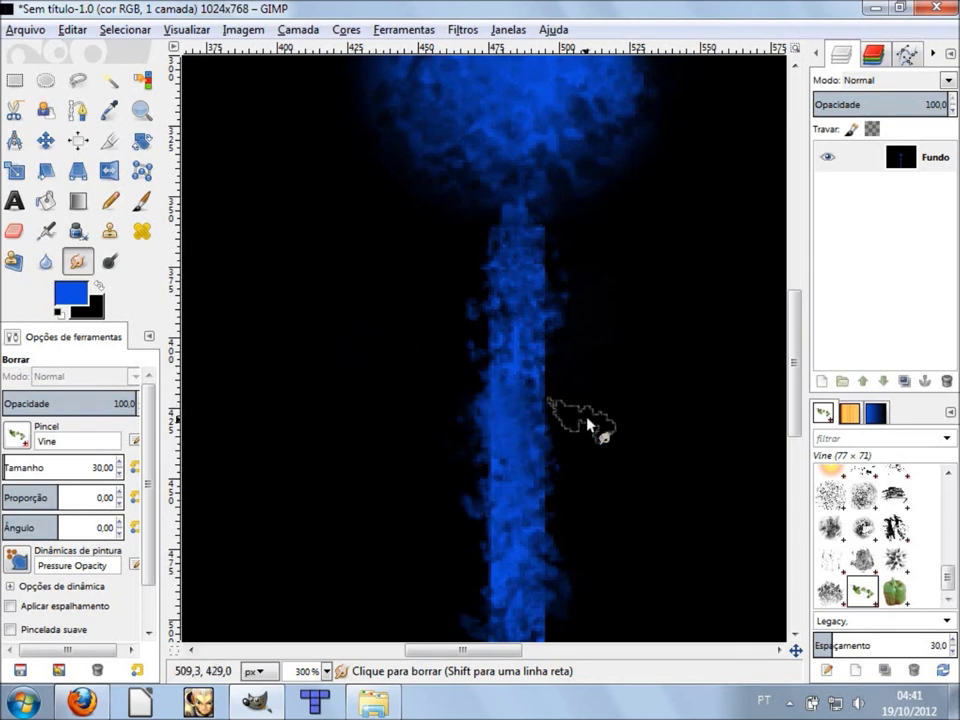
scroll(590, 425, "down", 3)
scroll(613, 403, "down", 1)
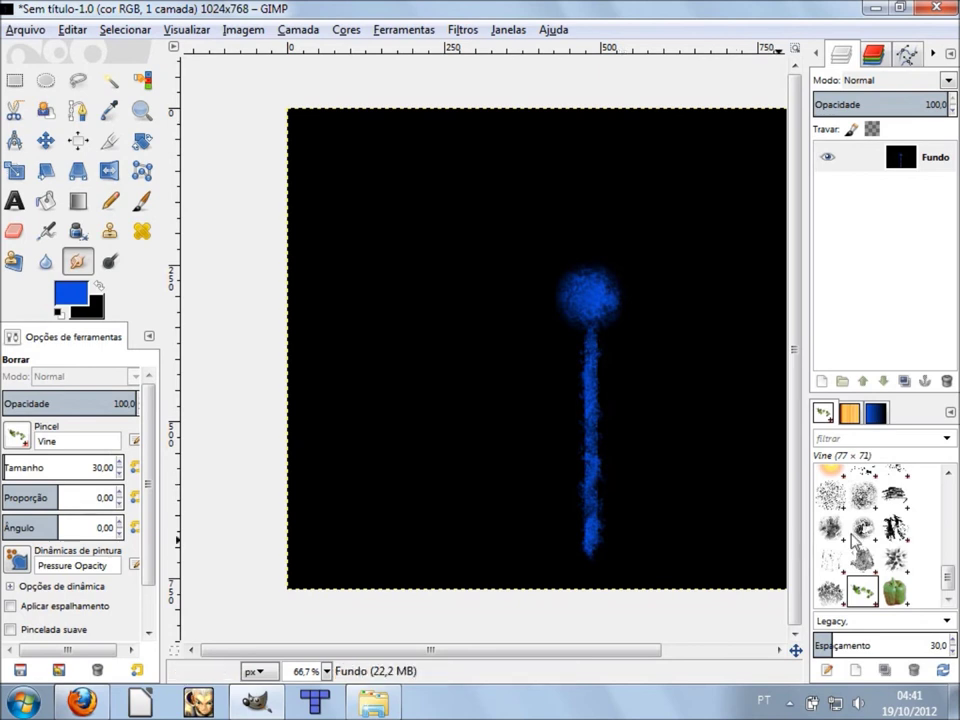
Step: Load the 2. Hardness 075 brush and switch back to the Paintbrush tool
scroll(880, 540, "up", 5)
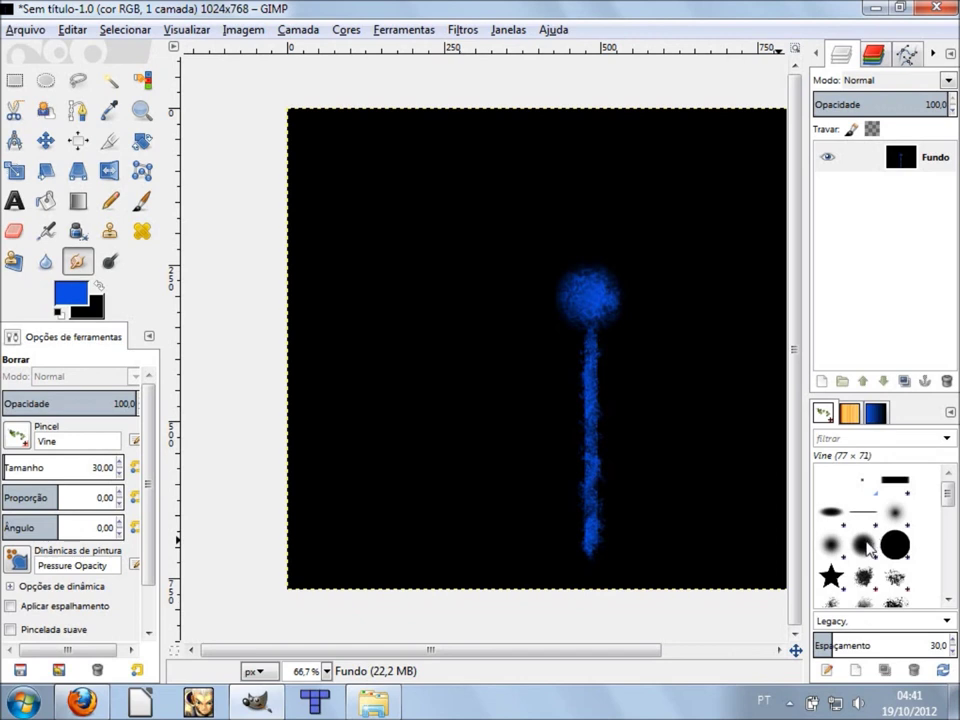
double_click(866, 548)
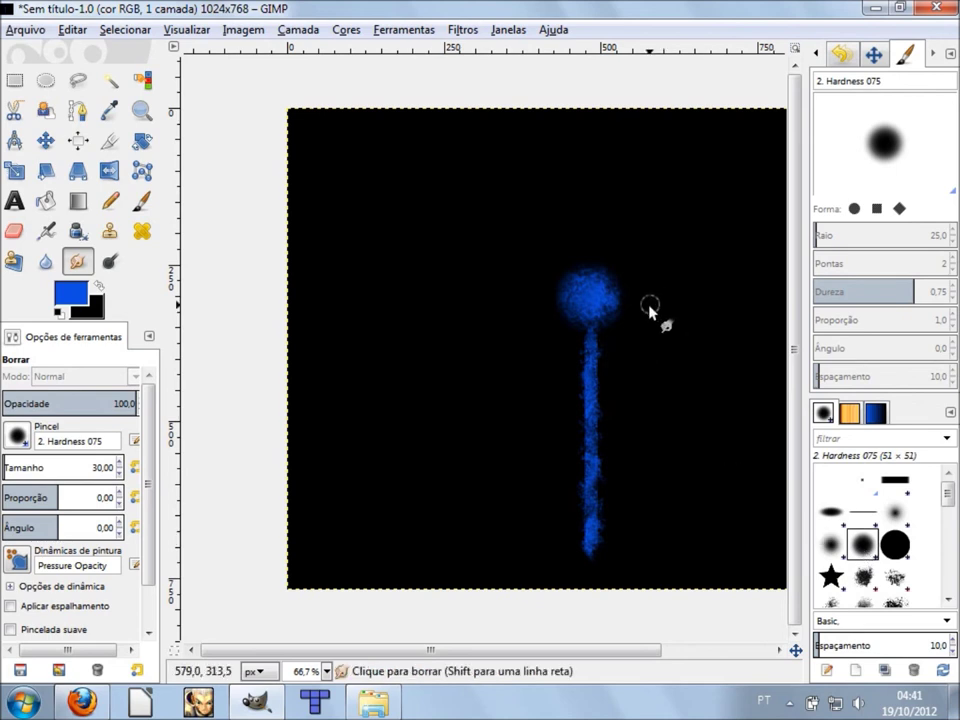
left_click(141, 201)
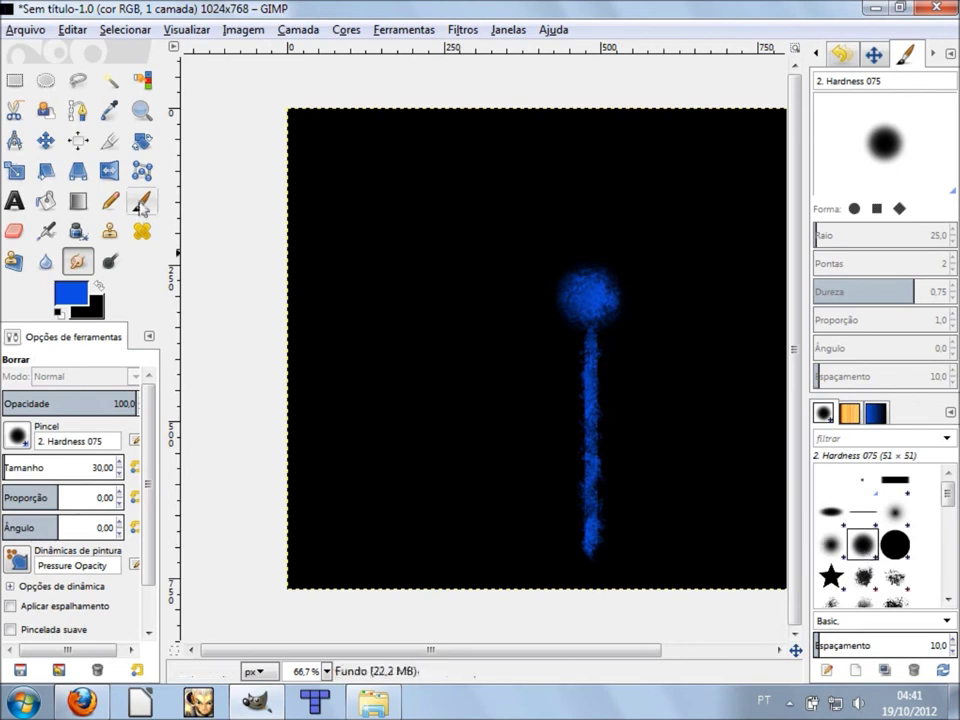
Step: Paint soft blue dots above and around the right side of the orb, redoing one misplaced dot
scroll(700, 320, "up", 1)
scroll(658, 297, "up", 2)
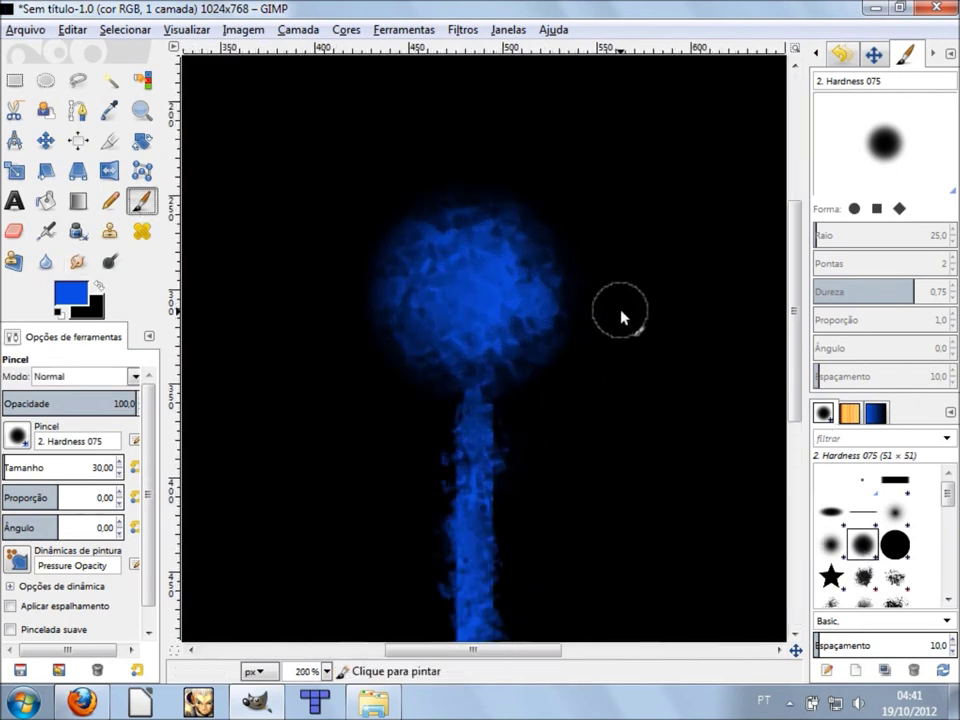
scroll(461, 285, "up", 3)
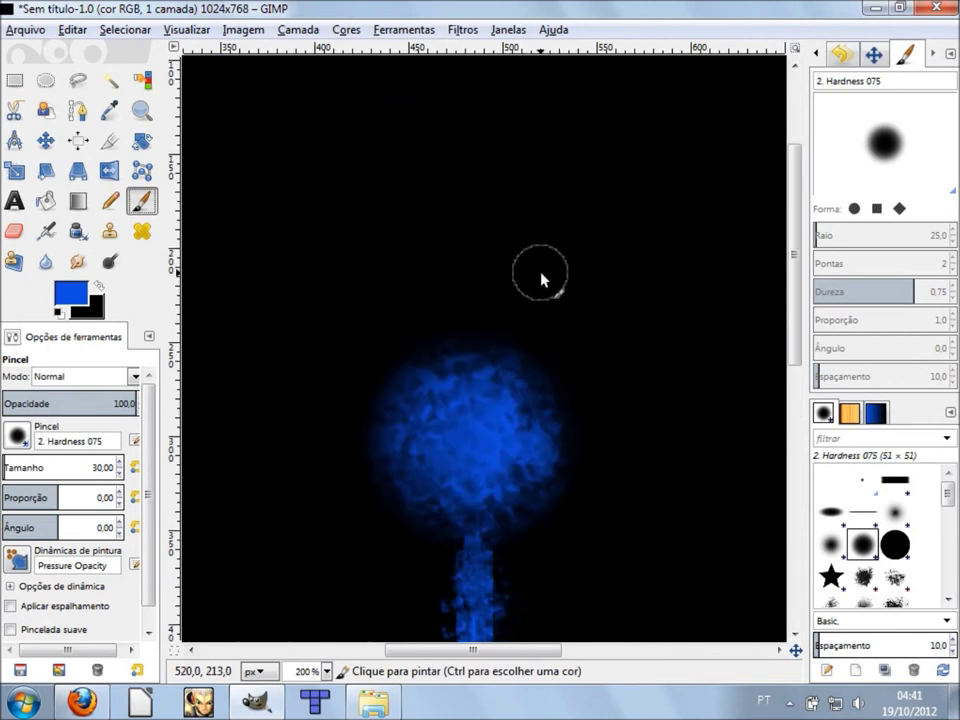
left_click(544, 280)
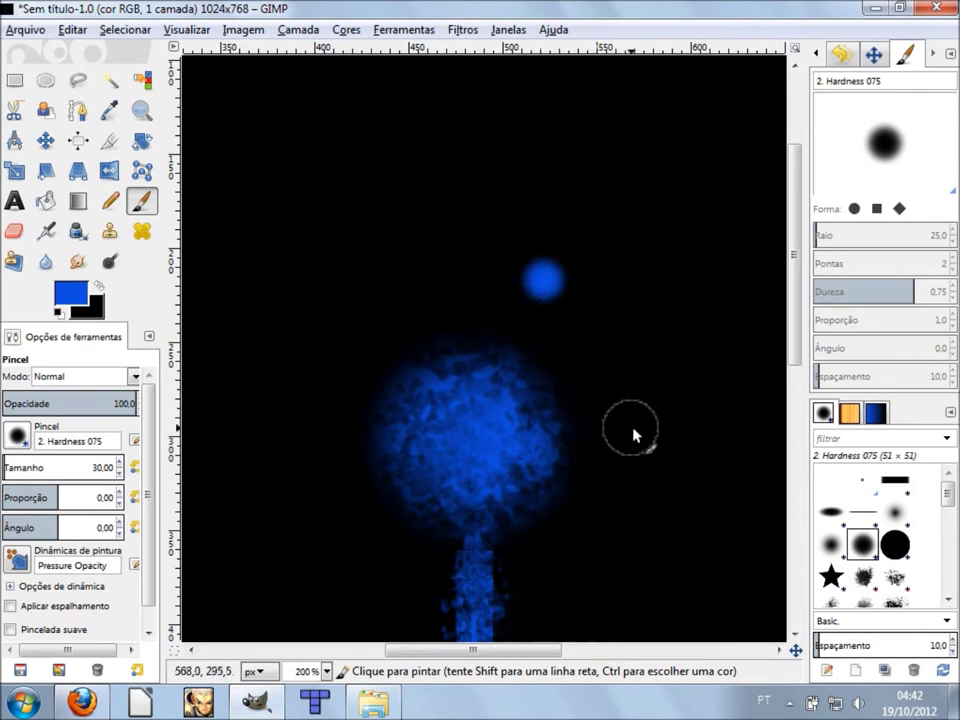
scroll(625, 420, "down", 3)
scroll(620, 404, "up", 3)
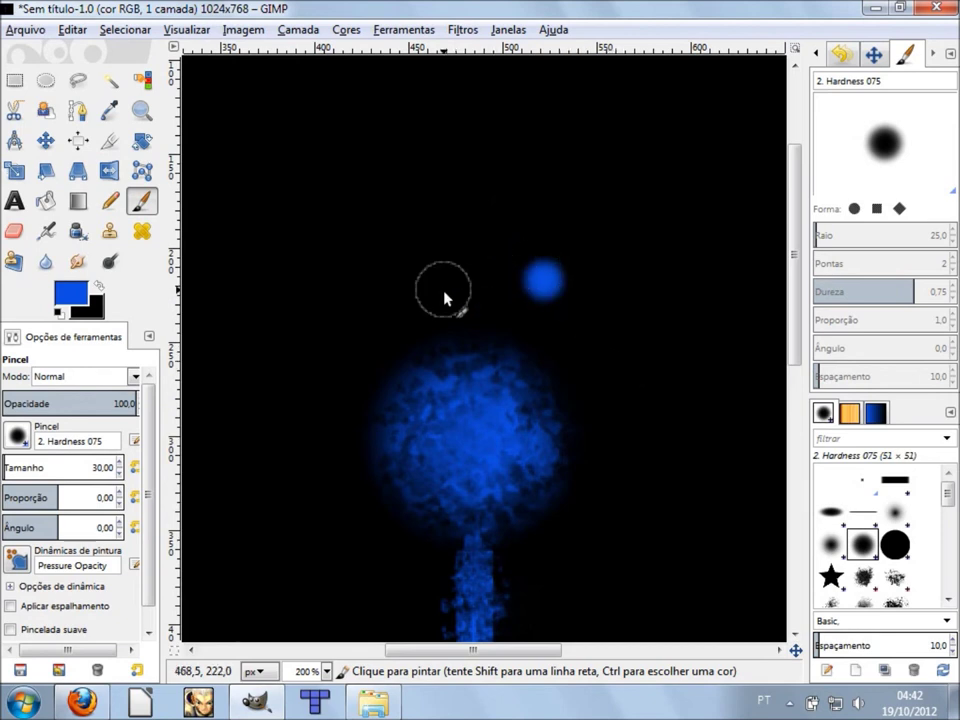
left_click(613, 355)
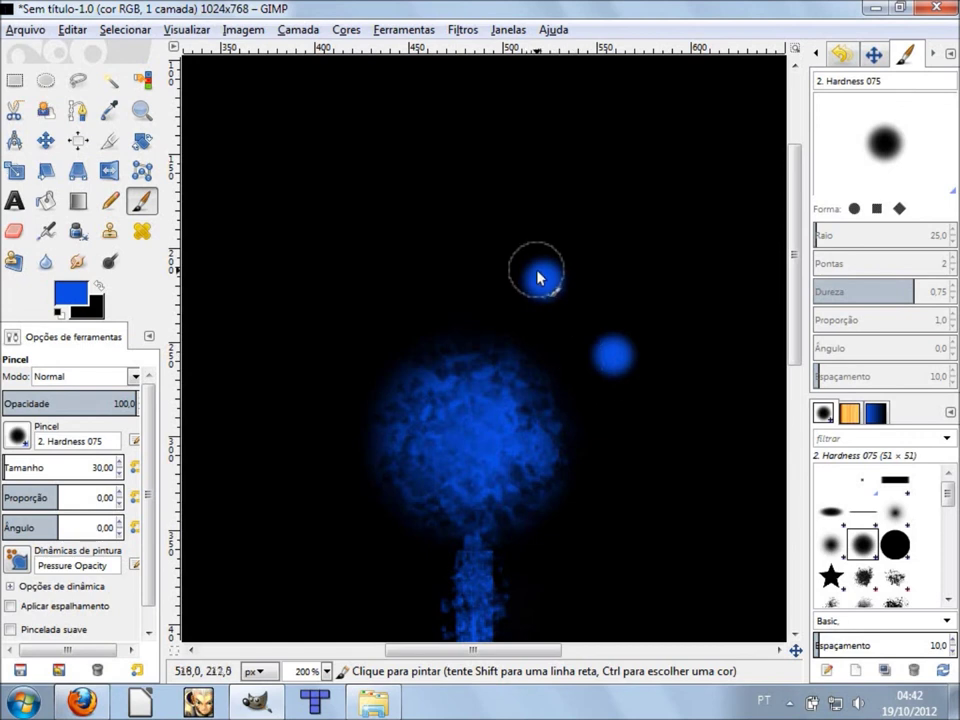
left_click(621, 457)
scroll(612, 480, "down", 3)
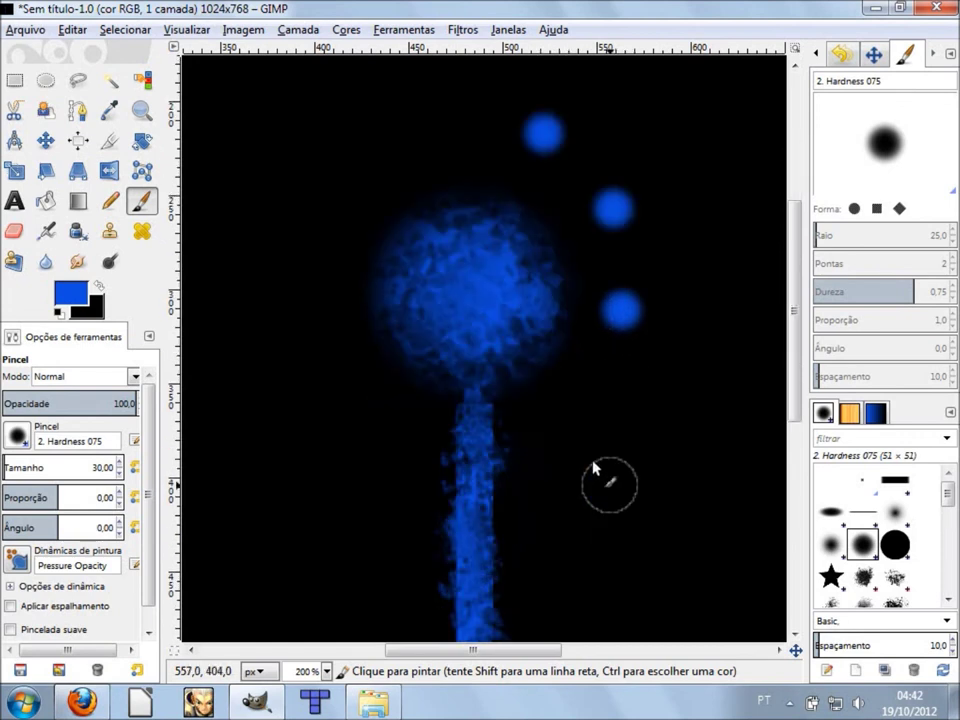
left_click(571, 405)
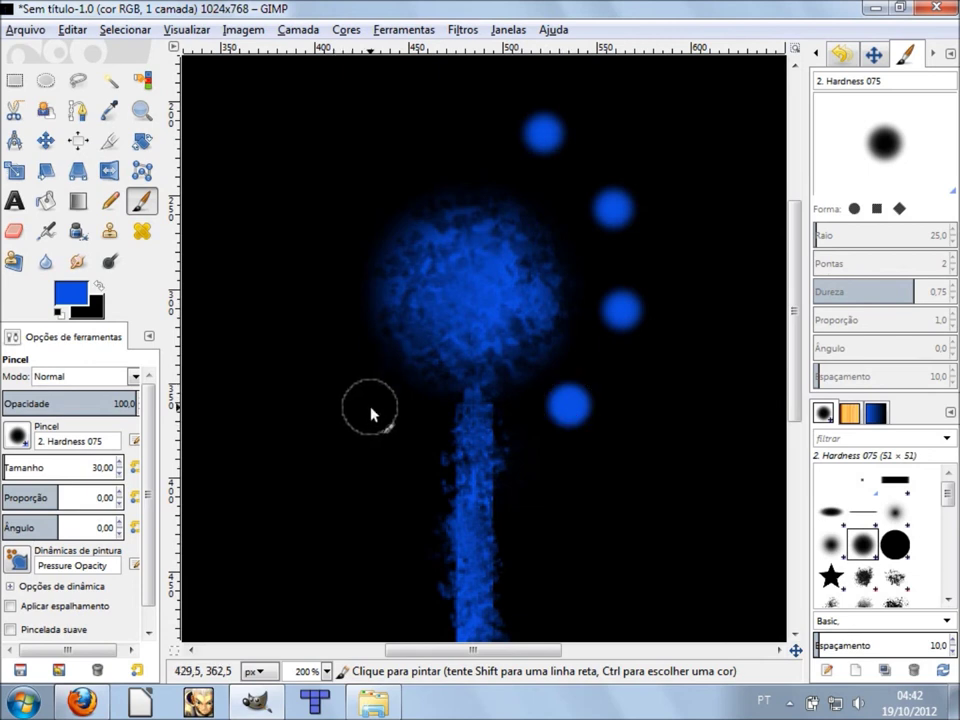
key("ctrl+z")
left_click(572, 421)
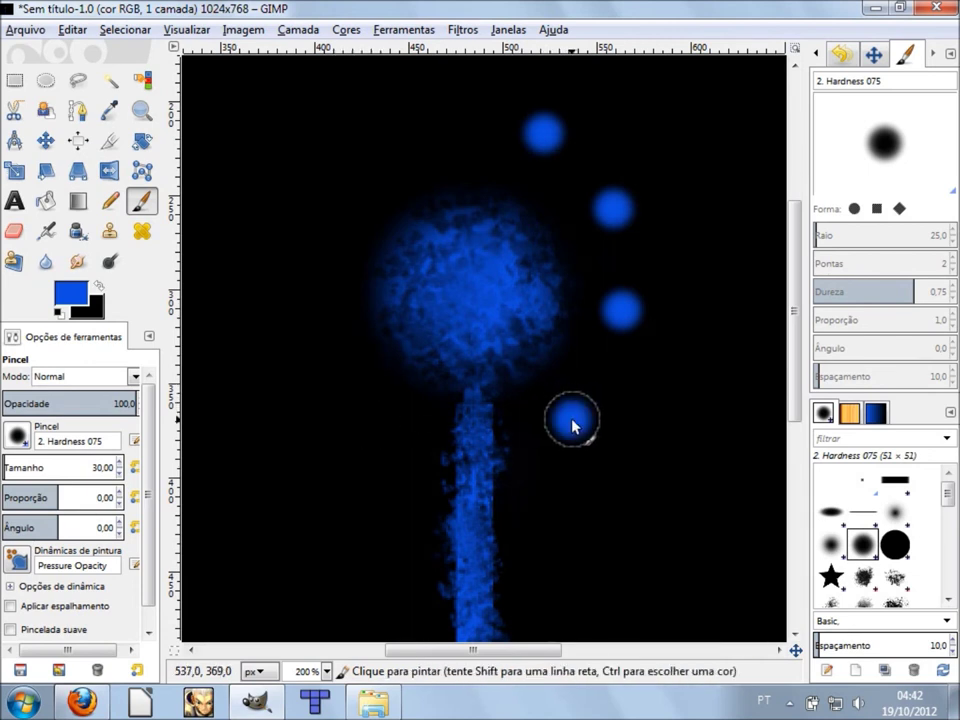
Step: Add blue dots around the left side of the orb and a large dot at the ring's top
left_click(388, 420)
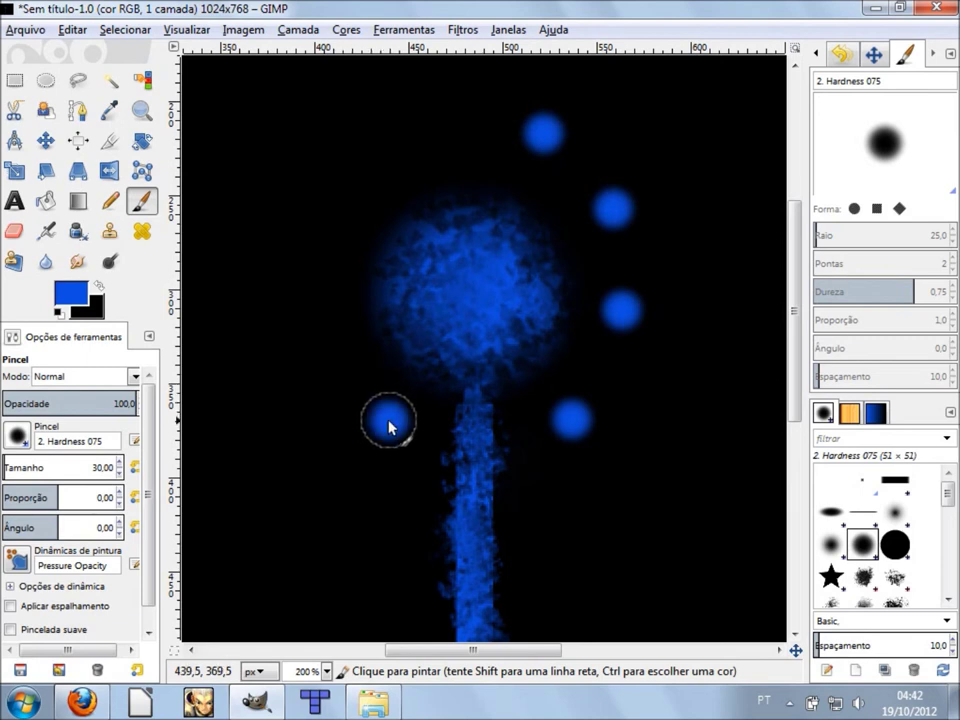
left_click(327, 352)
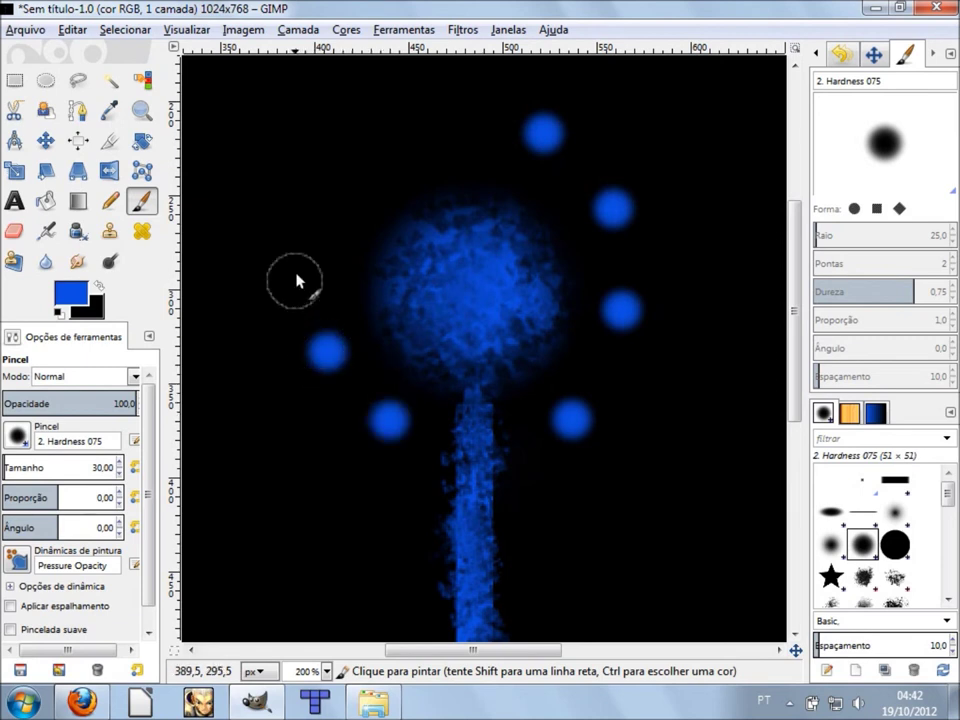
left_click(311, 237)
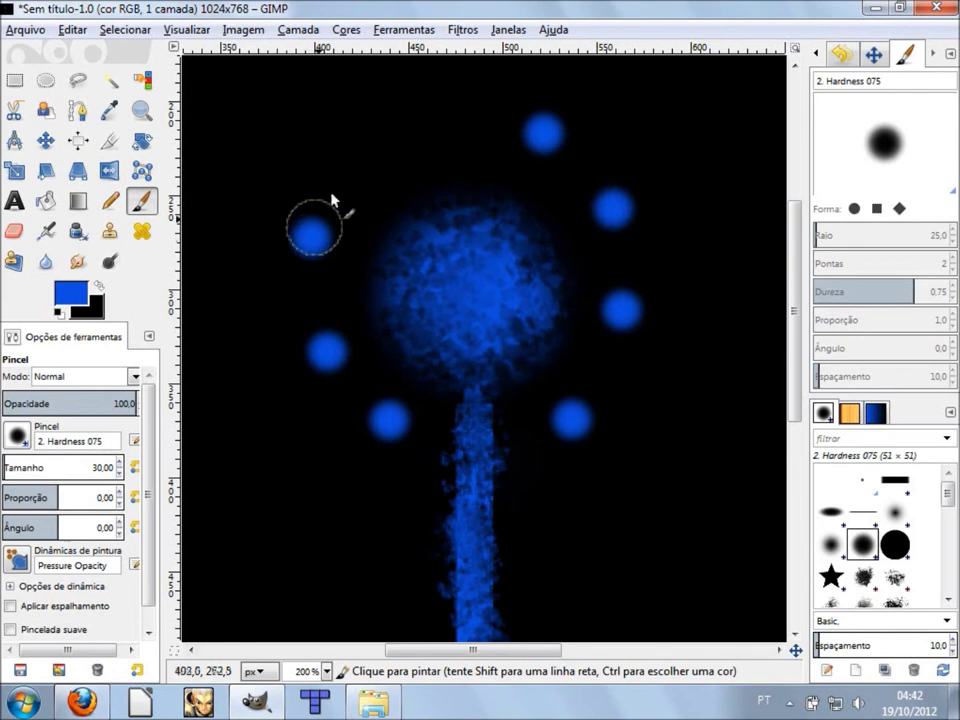
left_click(363, 148)
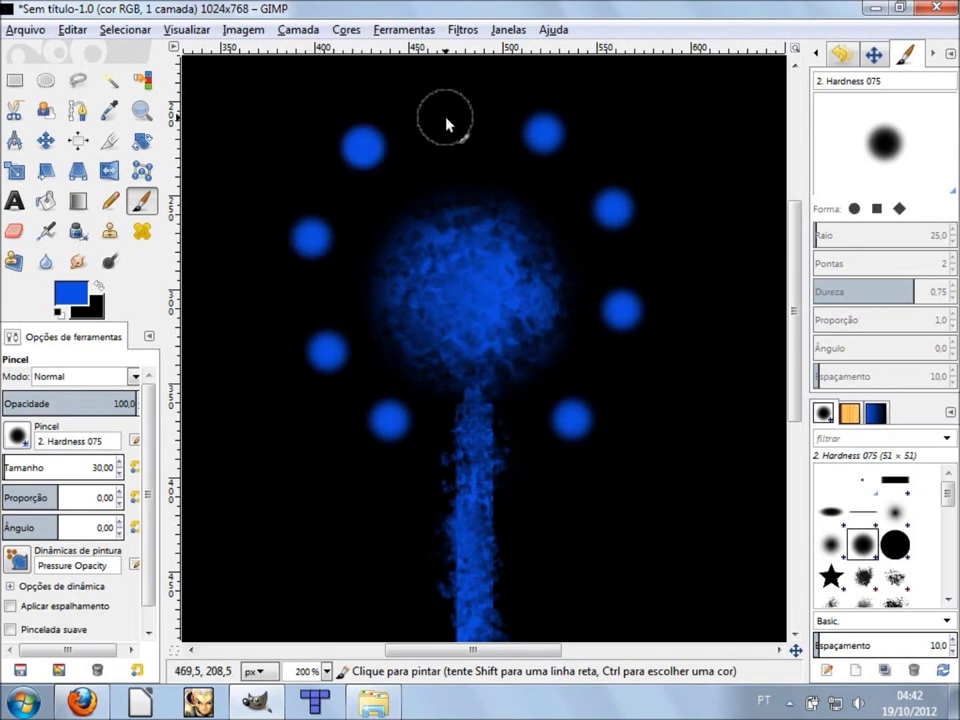
left_click(452, 110)
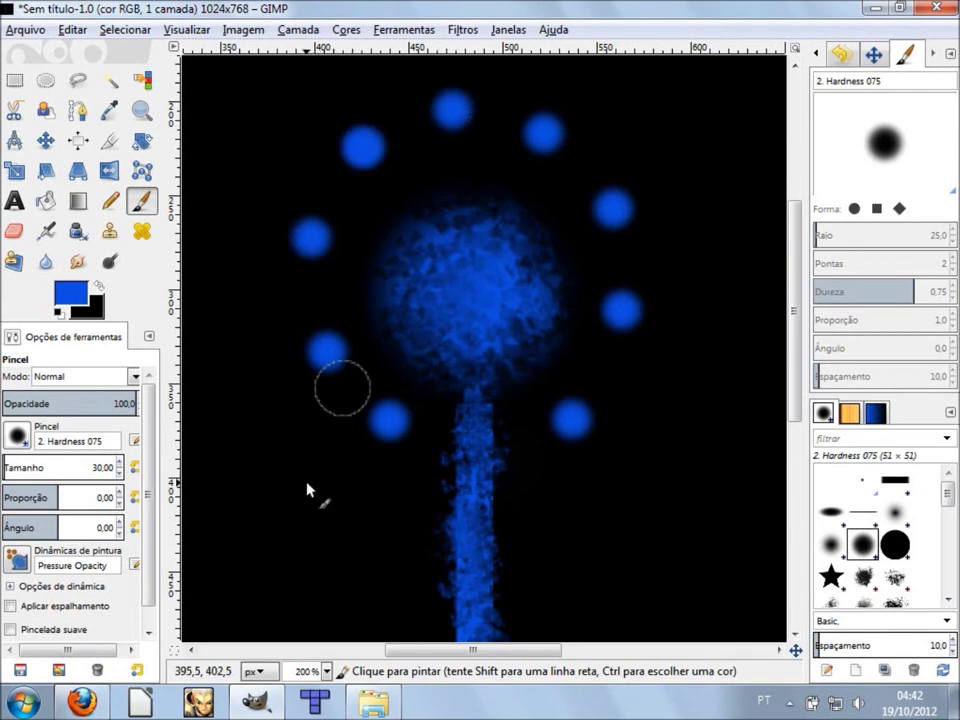
scroll(322, 459, "down", 2, "ctrl")
scroll(322, 459, "down", 1, "ctrl")
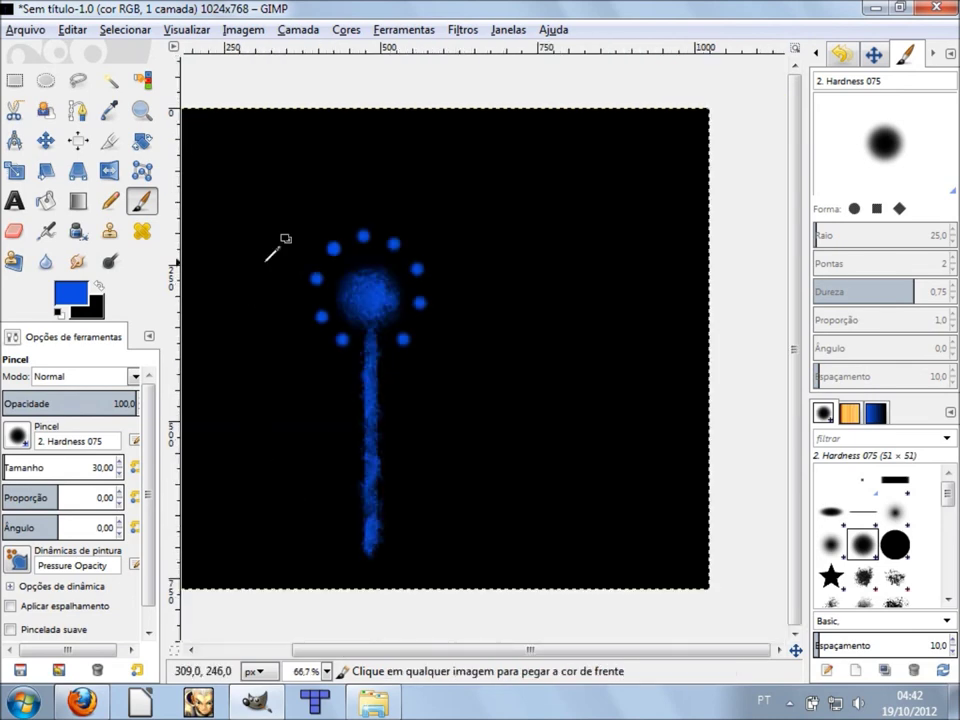
scroll(279, 246, "up", 1, "ctrl")
scroll(386, 274, "up", 2, "ctrl")
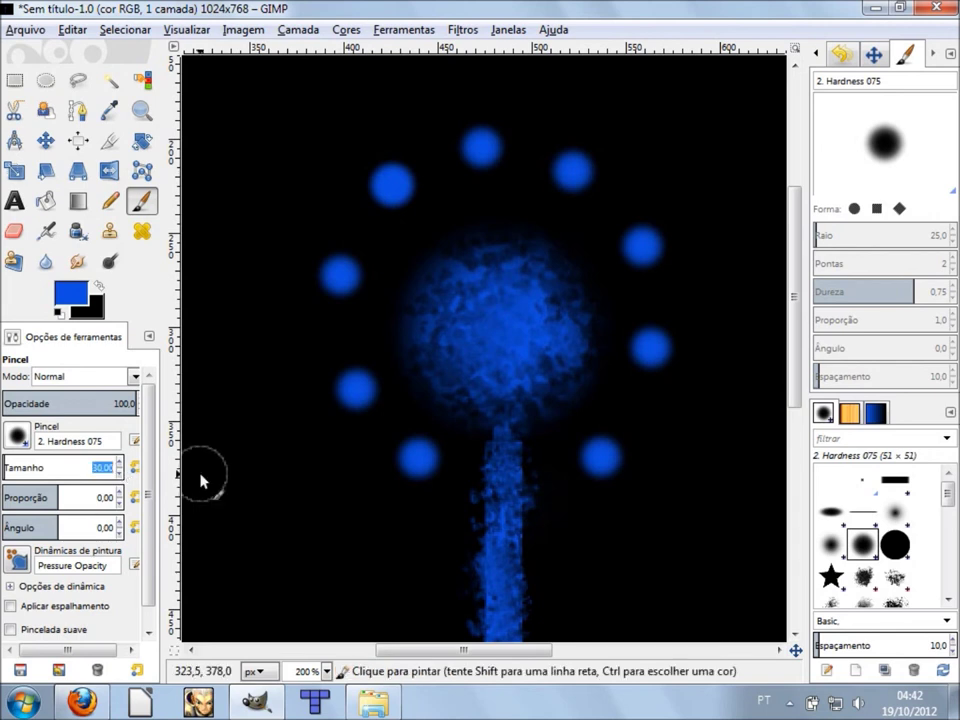
type("15")
type("10")
Step: Set the brush size to 10 and dab small blue dots near the lower dots, stem and left side
key("Return")
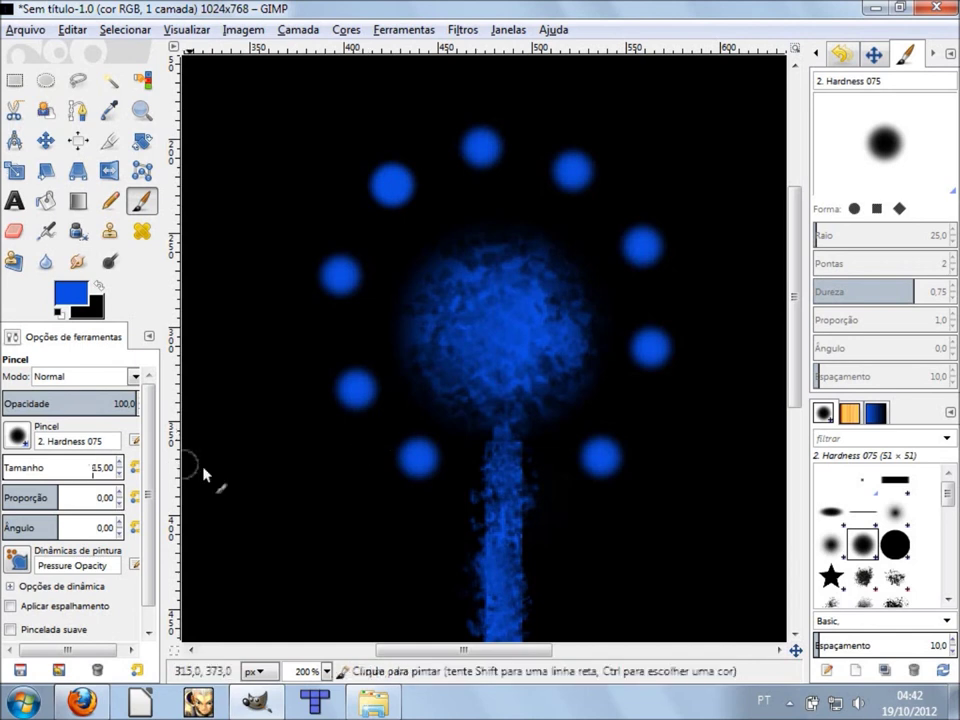
scroll(381, 454, "up", 1)
left_click(381, 429)
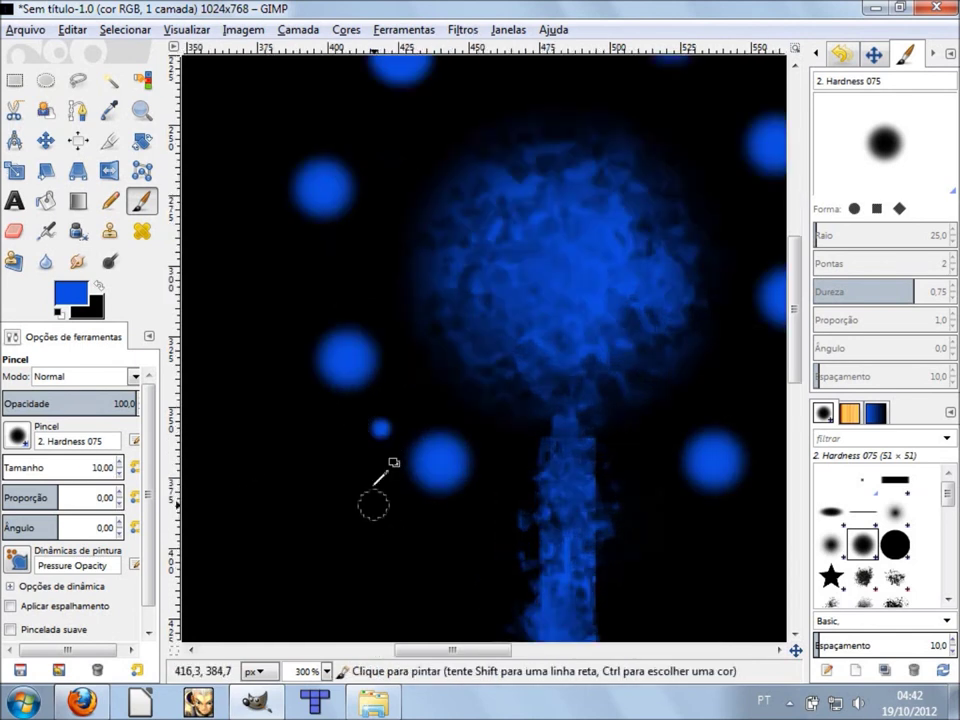
key("ctrl+z")
left_click(369, 457)
left_click(505, 469)
left_click(294, 286)
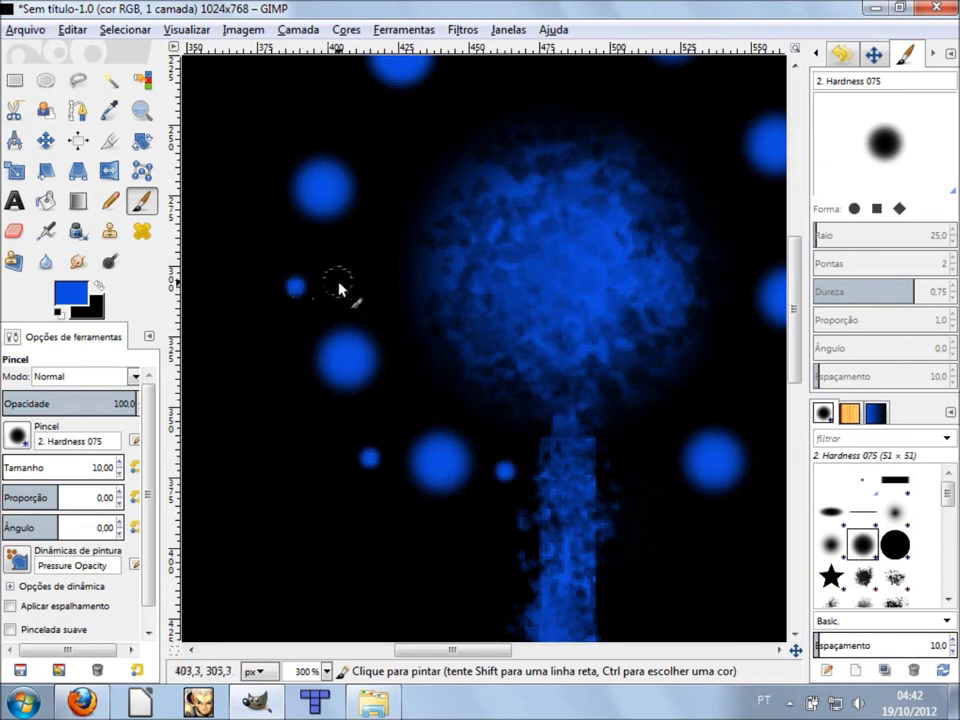
Step: Add small blue dots in the gaps along the upper and right parts of the ring
scroll(355, 300, "up", 3)
scroll(433, 268, "up", 3)
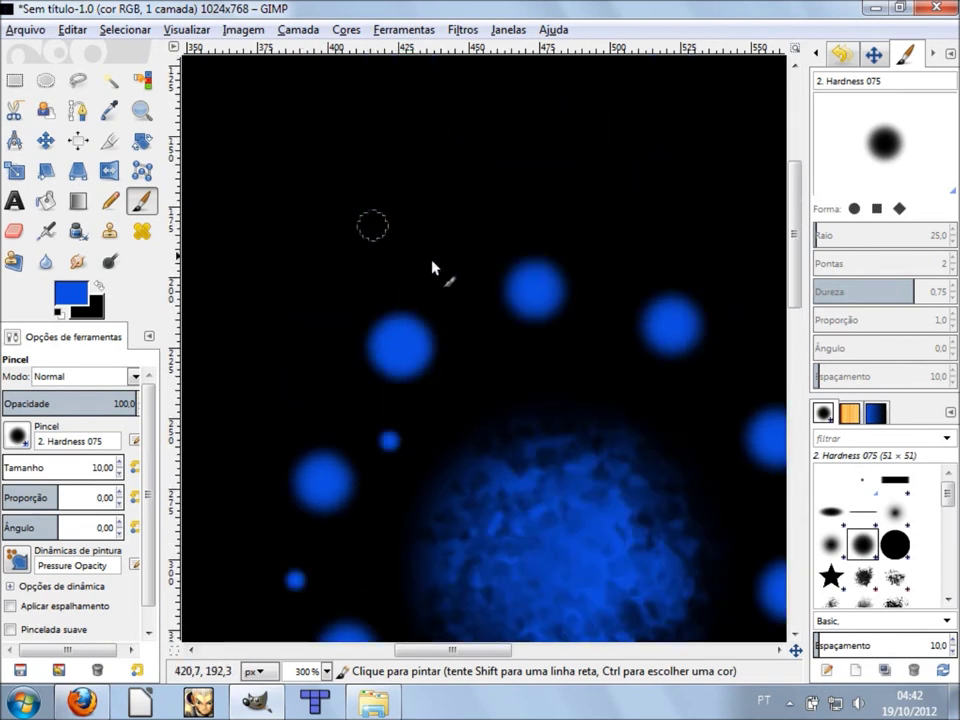
left_click(454, 265)
left_click(602, 337)
left_click(741, 350)
scroll(748, 411, "down", 3)
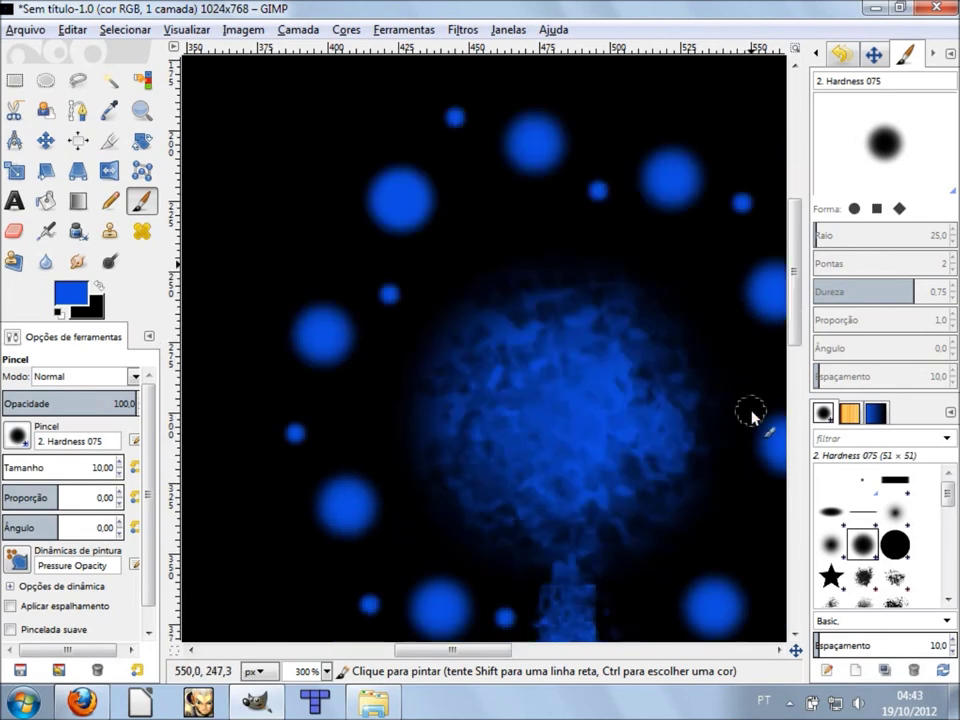
scroll(740, 411, "right", 3)
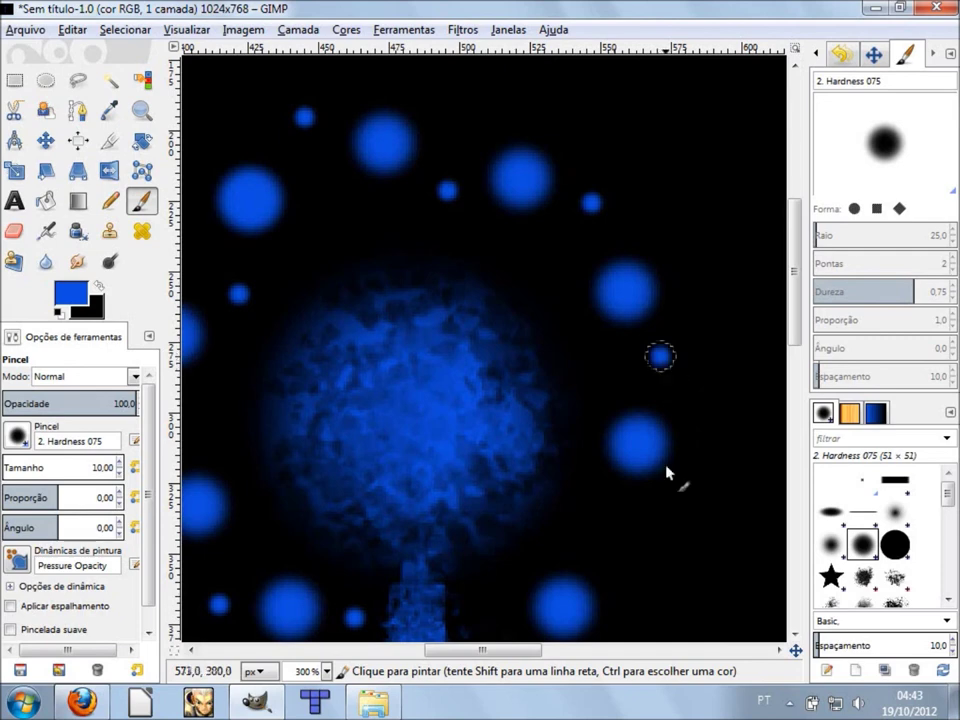
left_click(617, 528)
Step: Look over the ring, then load the Vine brush shape
scroll(617, 528, "down", 3)
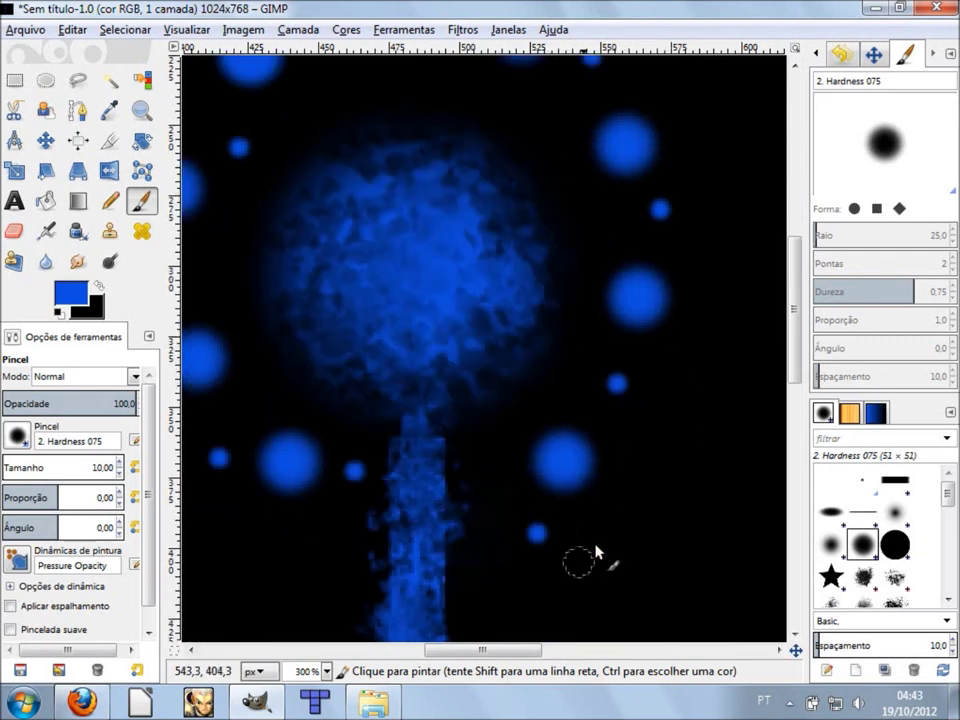
scroll(596, 550, "down", 2)
scroll(580, 515, "up", 1)
scroll(580, 515, "left", 1)
scroll(557, 503, "up", 1)
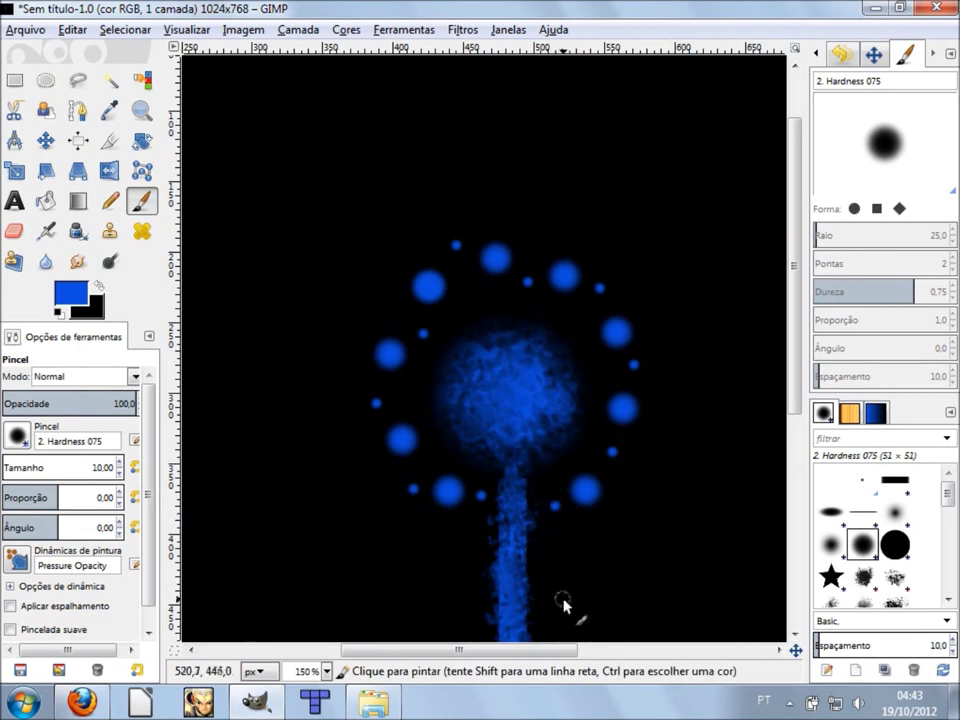
scroll(566, 548, "down", 1)
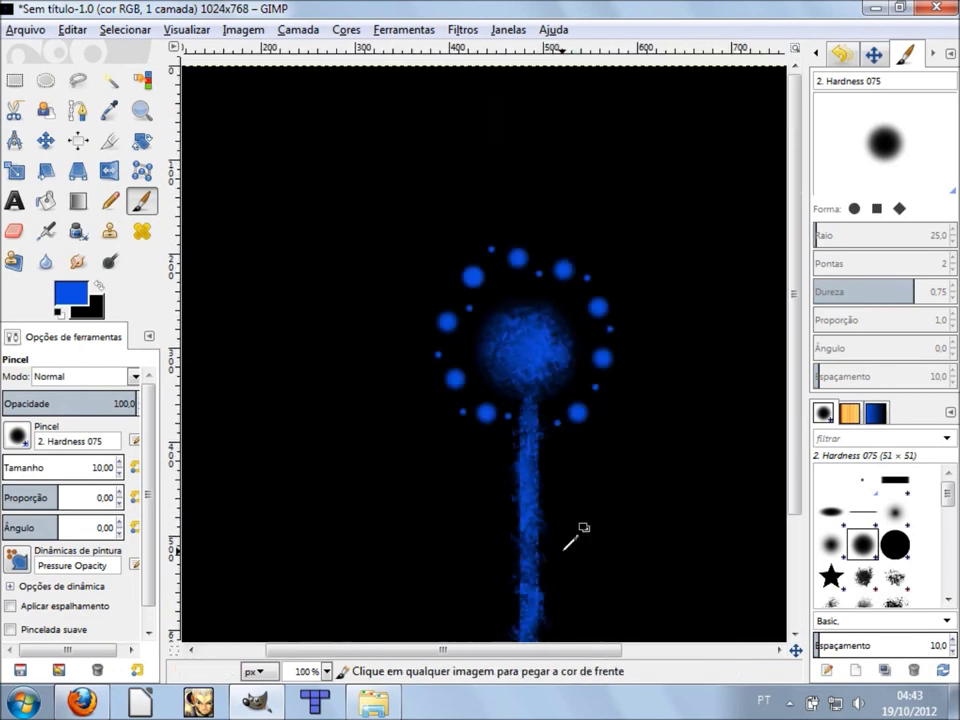
scroll(548, 470, "down", 1)
key("ctrl")
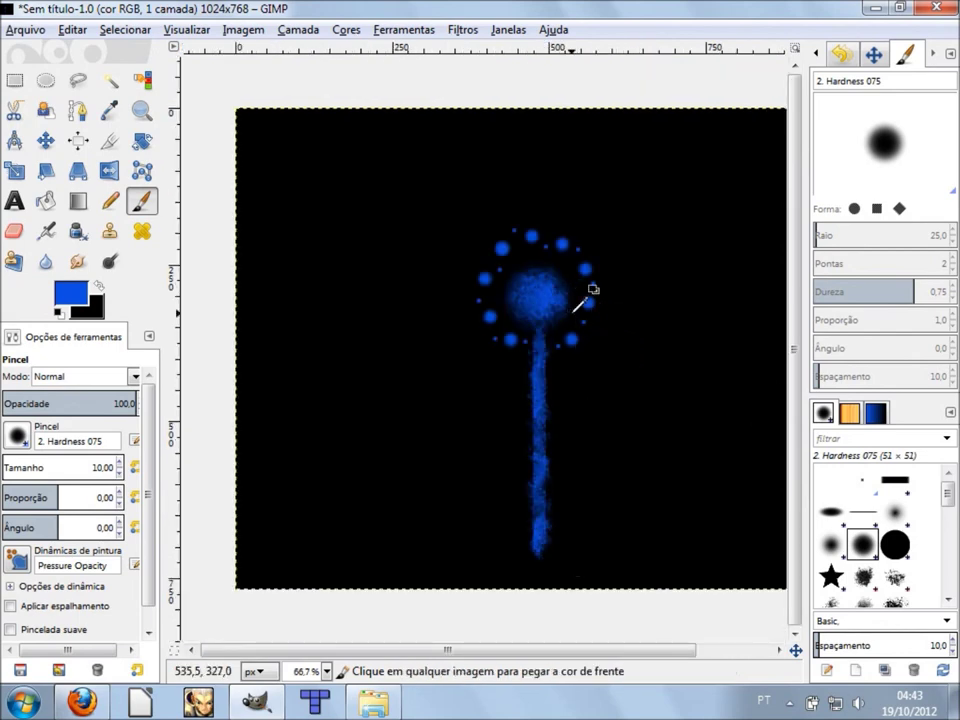
scroll(600, 318, "up", 2)
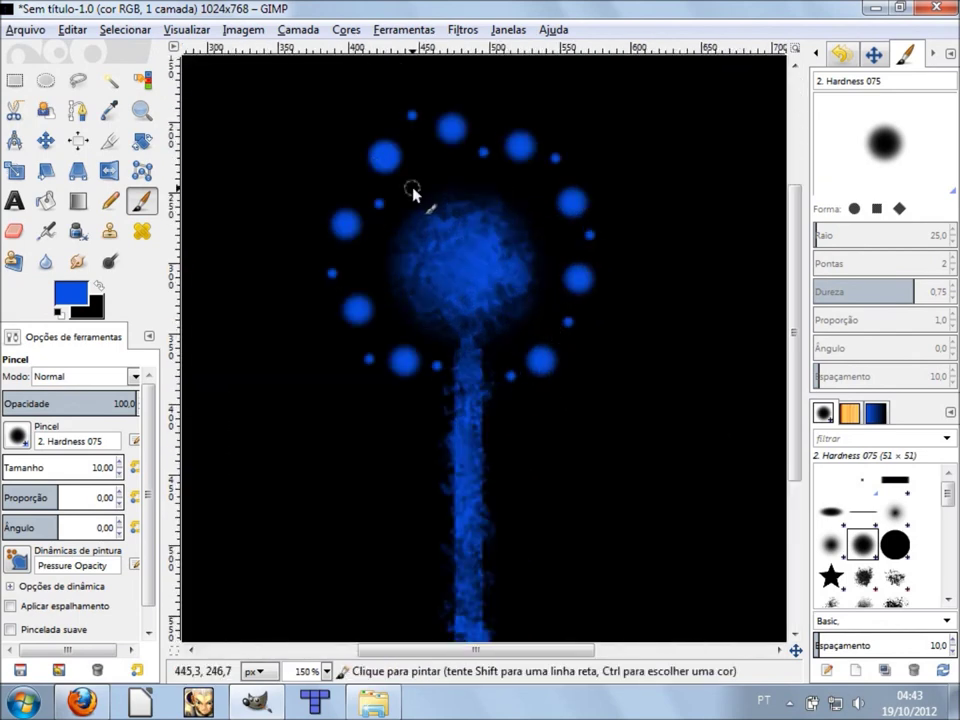
scroll(415, 230, "up", 1)
scroll(870, 540, "down", 3)
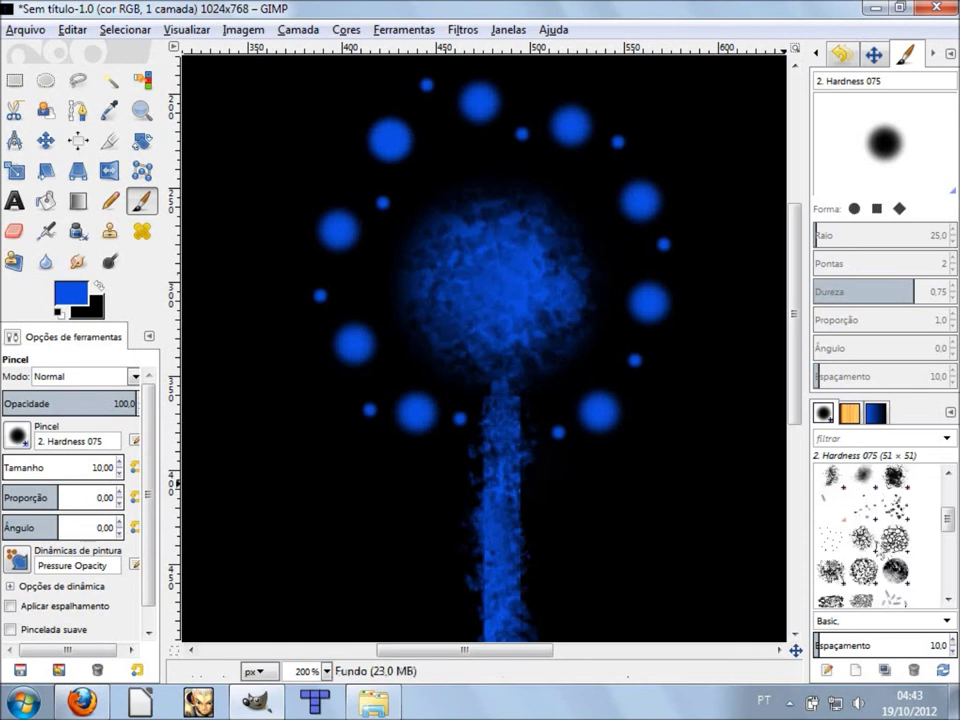
scroll(870, 545, "down", 3)
left_click(863, 593)
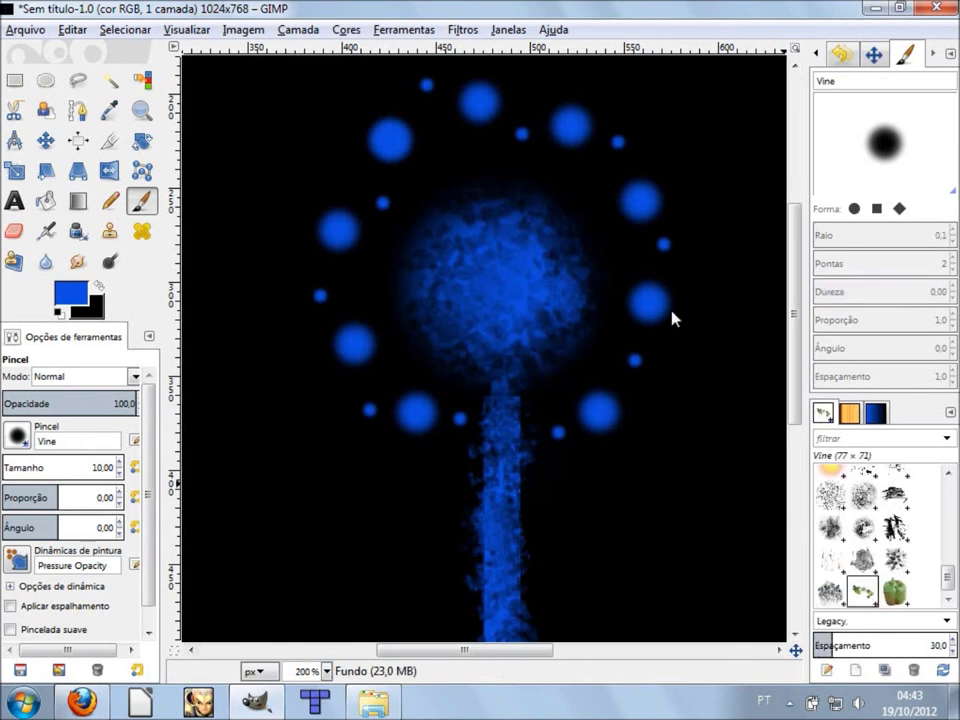
Step: Switch to the Eraser and set its size to 20
left_click(79, 264)
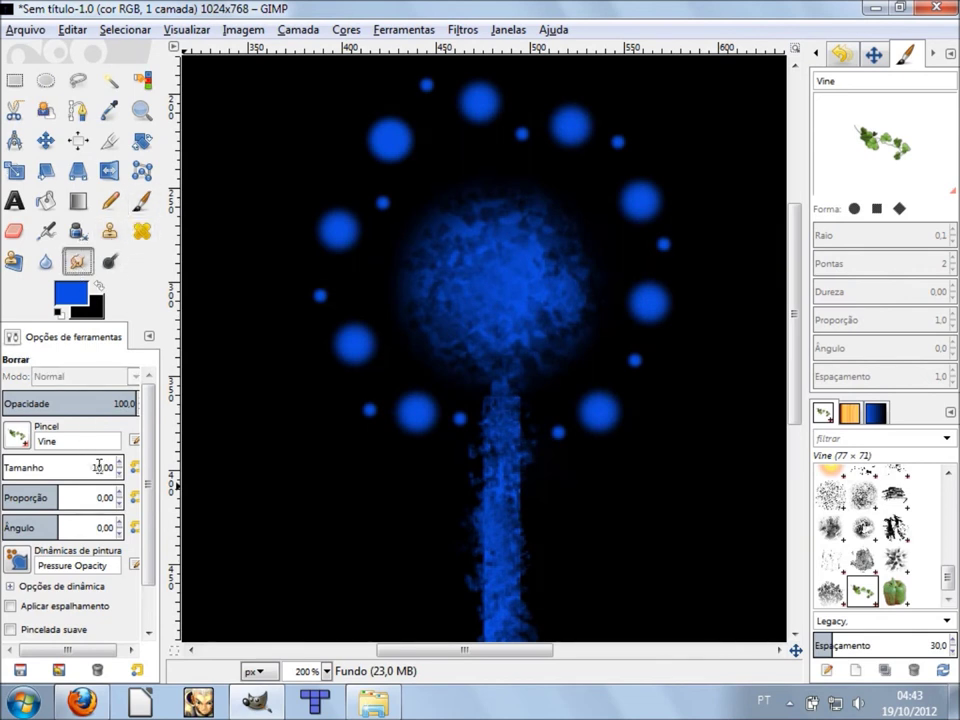
double_click(97, 467)
type("30")
key("Return")
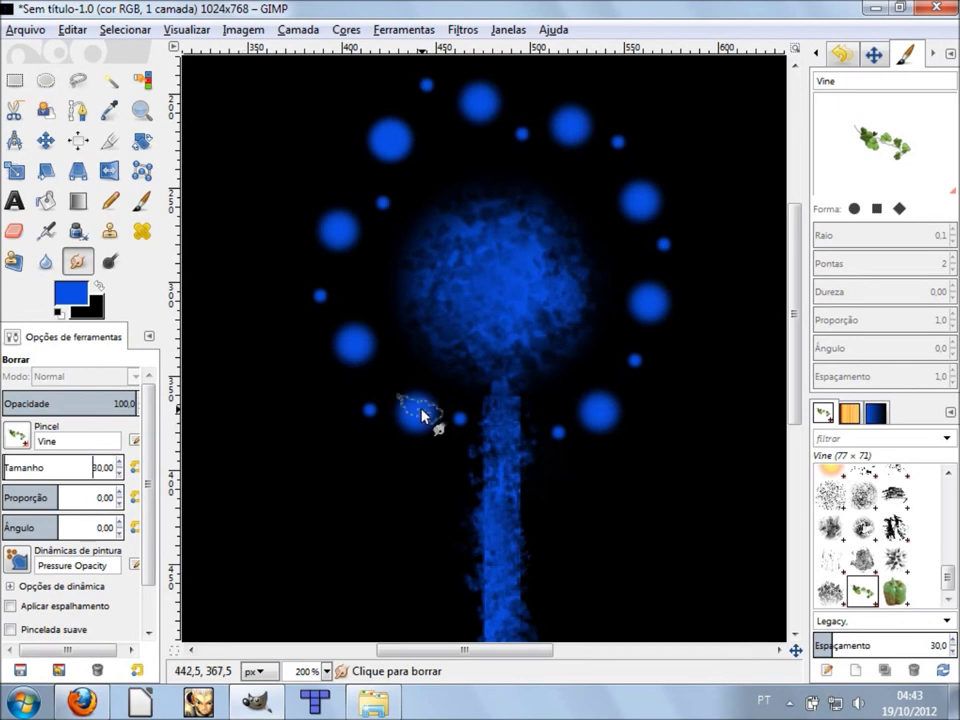
scroll(422, 416, "up", 1, "ctrl")
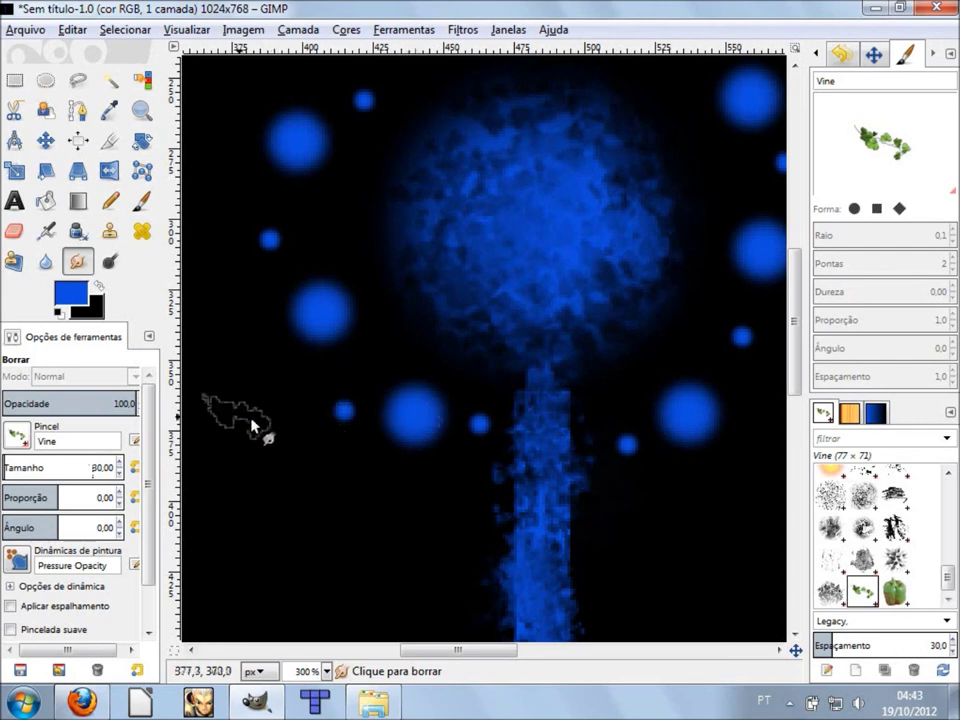
type("20")
key("Return")
Step: Zoom in and erase dark patches from the lower large dot and its small neighbour
scroll(385, 455, "up", 1, "ctrl")
scroll(430, 440, "up", 1, "ctrl")
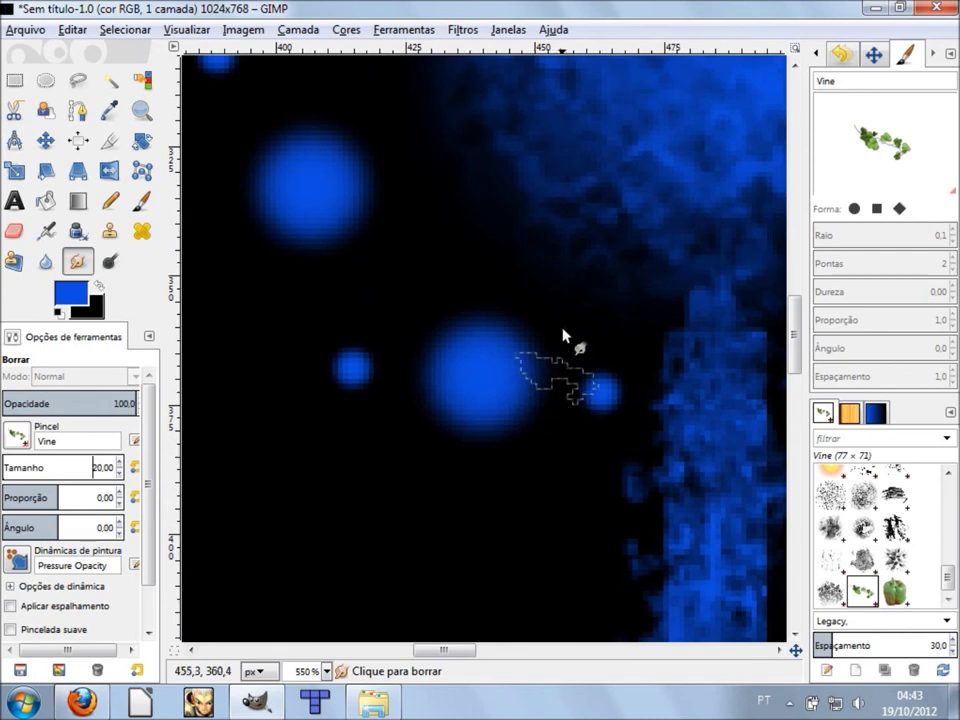
scroll(590, 310, "down", 2, "ctrl")
scroll(529, 441, "up", 1, "ctrl")
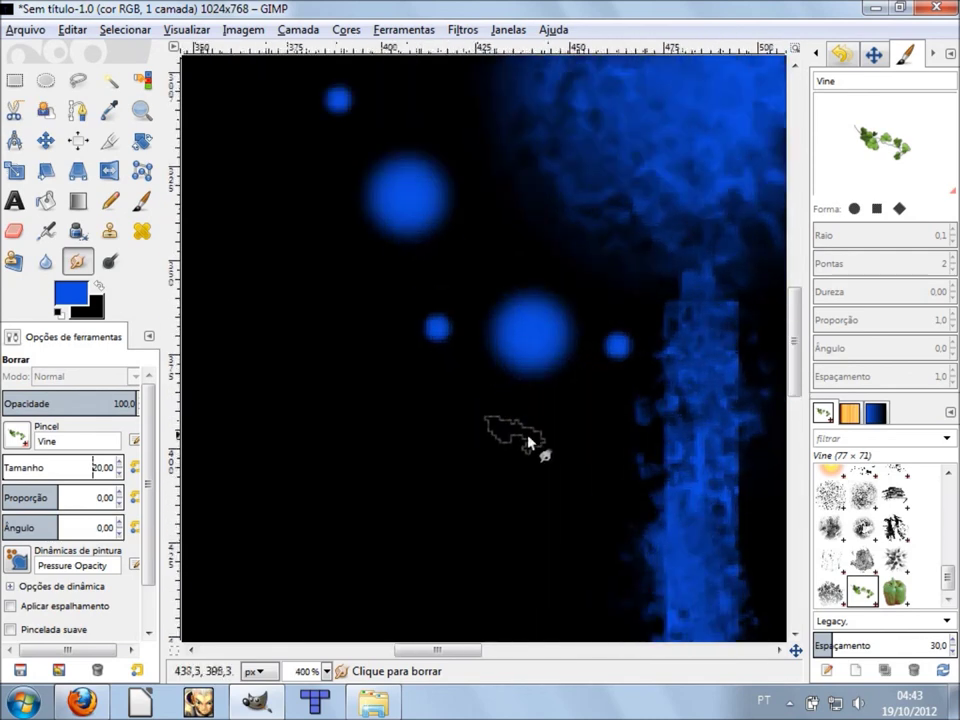
scroll(522, 405, "up", 3)
scroll(520, 500, "down", 3)
scroll(527, 450, "up", 3)
scroll(510, 512, "up", 2, "ctrl")
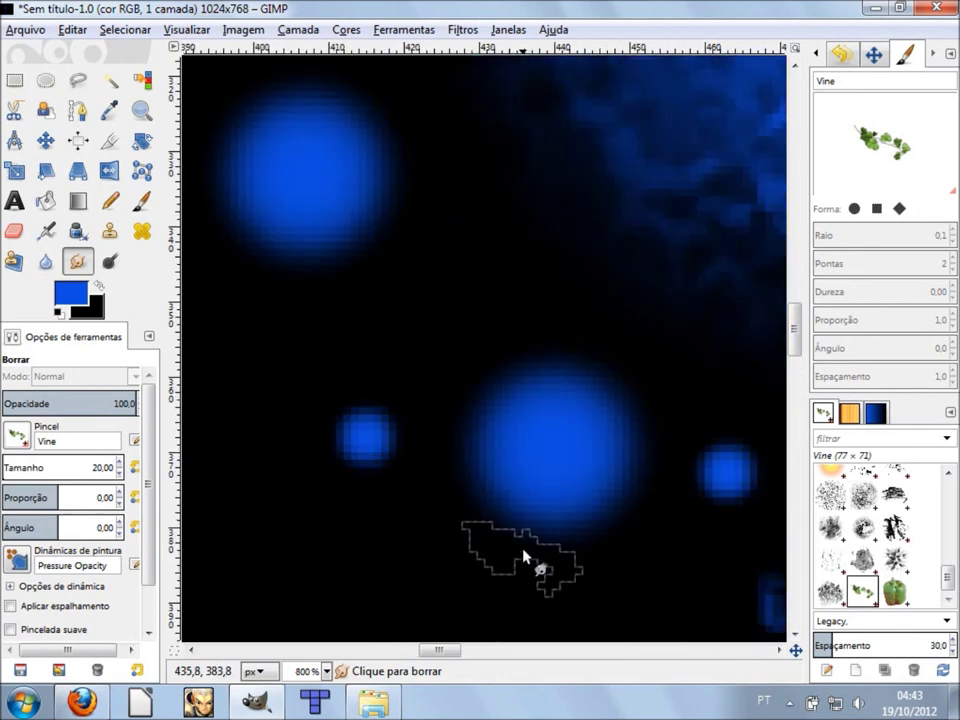
left_click_drag(563, 447, 583, 503)
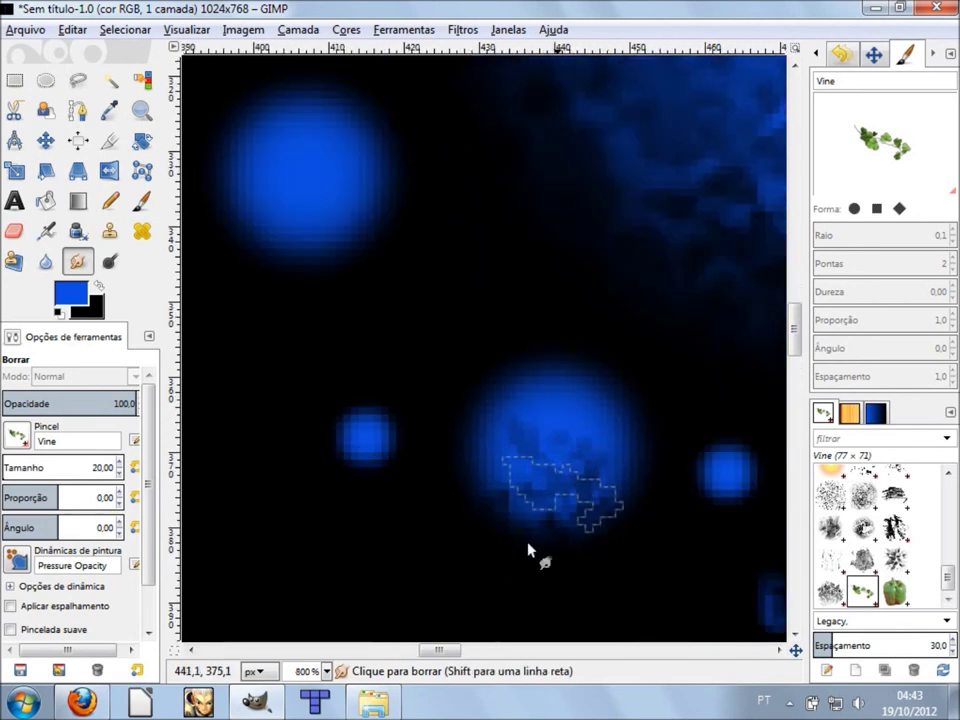
mouse_move(522, 440)
left_mouse_down()
mouse_move(536, 336)
mouse_move(570, 411)
mouse_move(529, 446)
mouse_move(626, 409)
left_mouse_up()
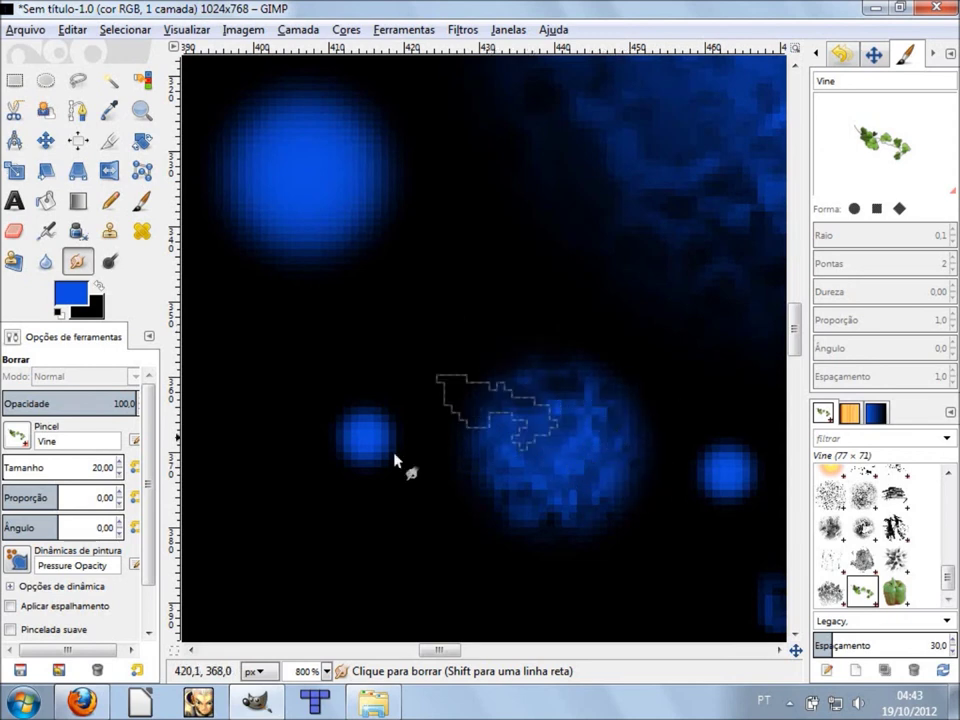
mouse_move(369, 437)
left_mouse_down()
mouse_move(386, 482)
mouse_move(392, 386)
mouse_move(360, 453)
left_mouse_up()
Step: Mottle the large dot on the left with erased patches
scroll(356, 446, "up", 3)
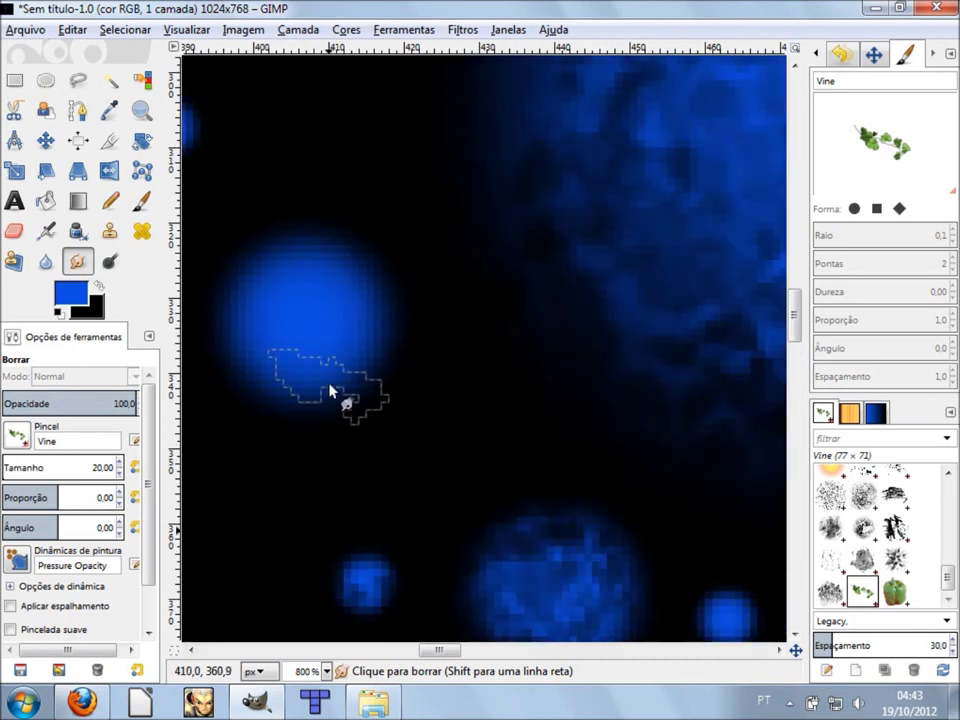
mouse_move(390, 442)
left_mouse_down()
mouse_move(317, 326)
mouse_move(364, 208)
mouse_move(321, 274)
left_mouse_up()
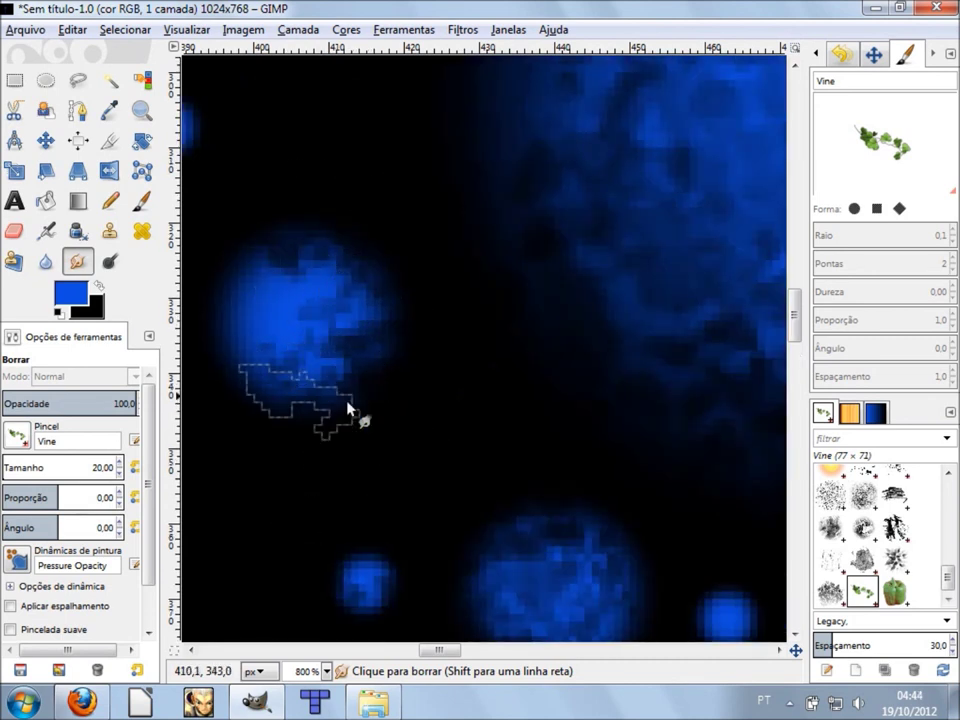
scroll(348, 405, "left", 3)
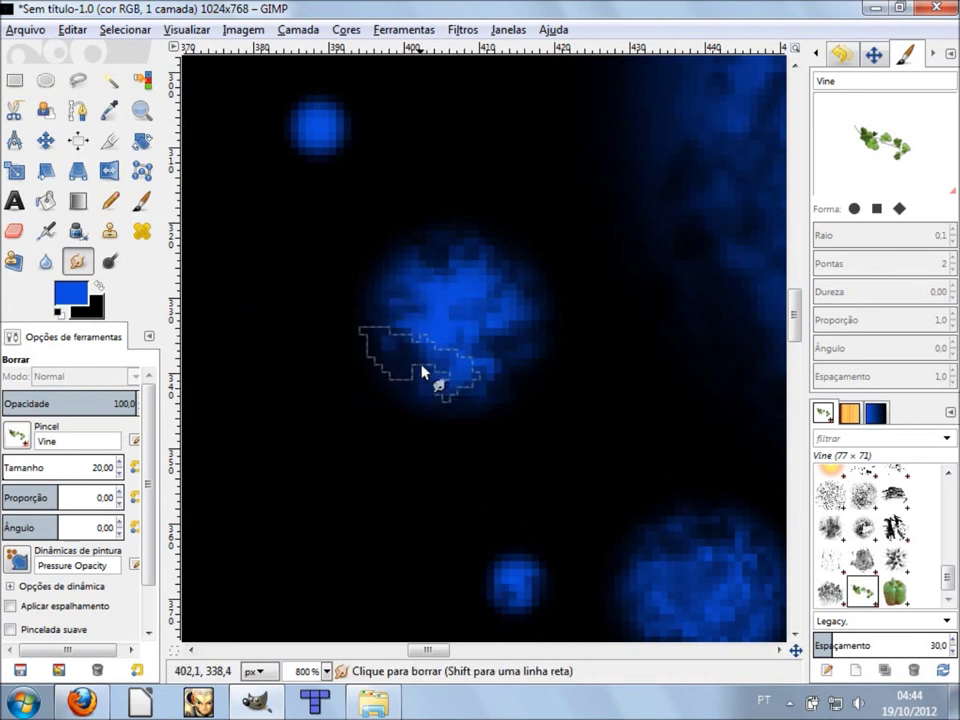
scroll(476, 474, "down", 1)
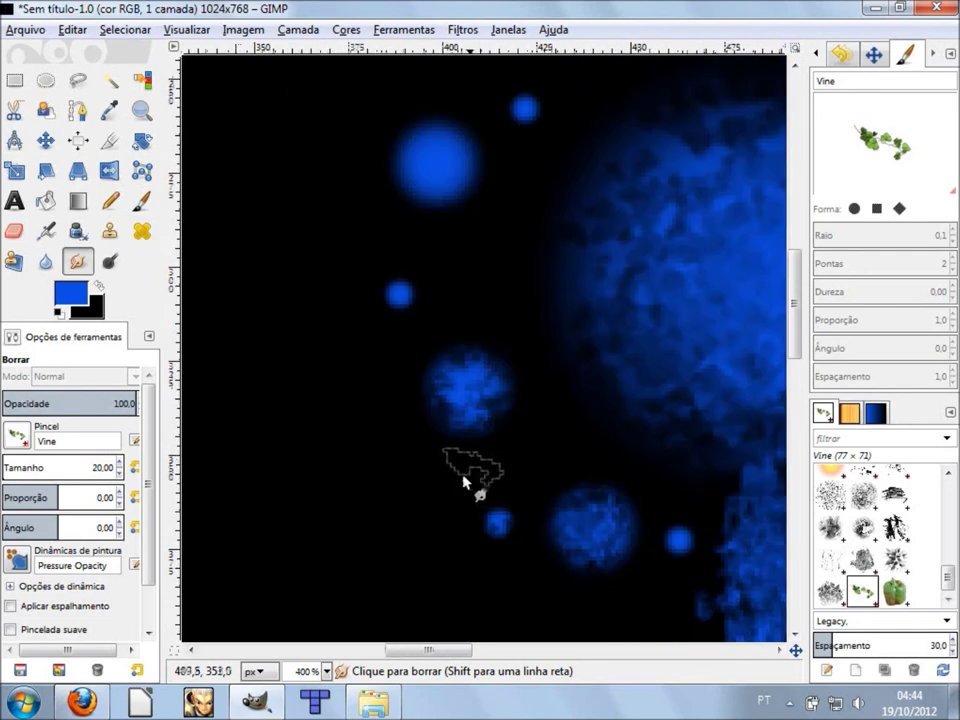
scroll(455, 500, "down", 1)
scroll(432, 535, "down", 1)
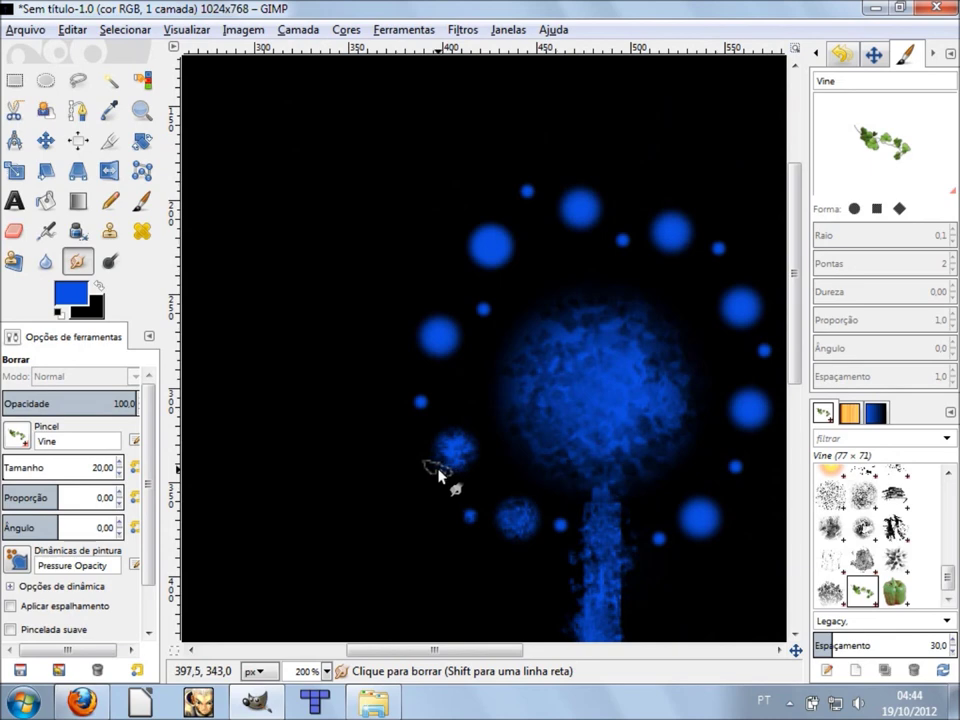
Step: Zoom in and smear the lower part of one blue ring dot with the Vine brush
scroll(410, 340, "up", 3)
scroll(420, 440, "down", 3)
scroll(410, 420, "up", 3)
scroll(390, 507, "up", 1, "ctrl")
scroll(416, 527, "up", 1, "ctrl")
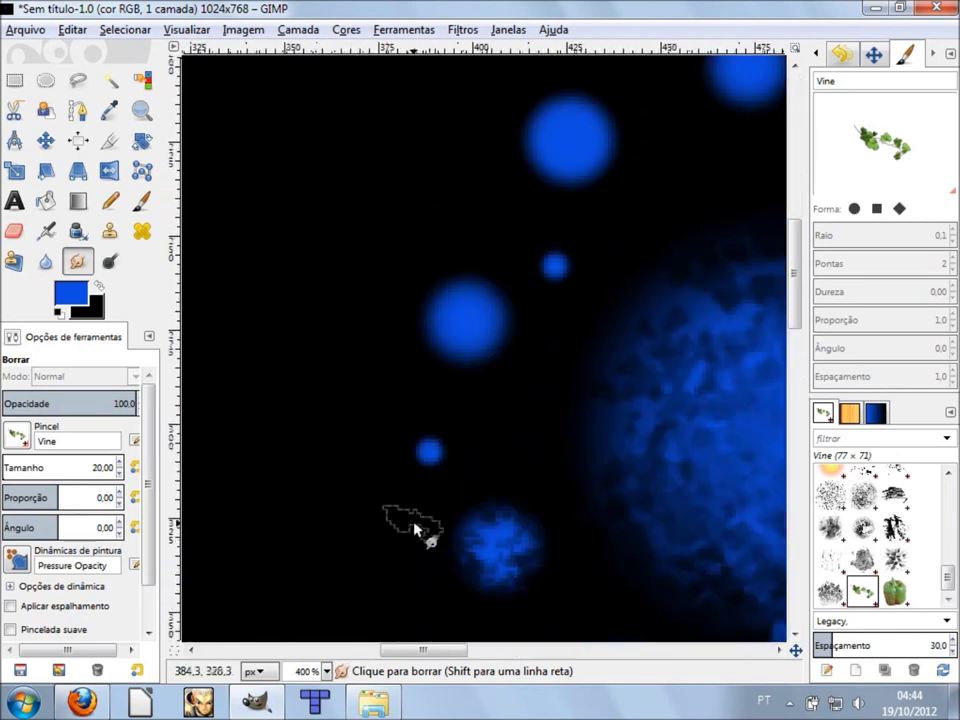
scroll(420, 530, "up", 1, "ctrl")
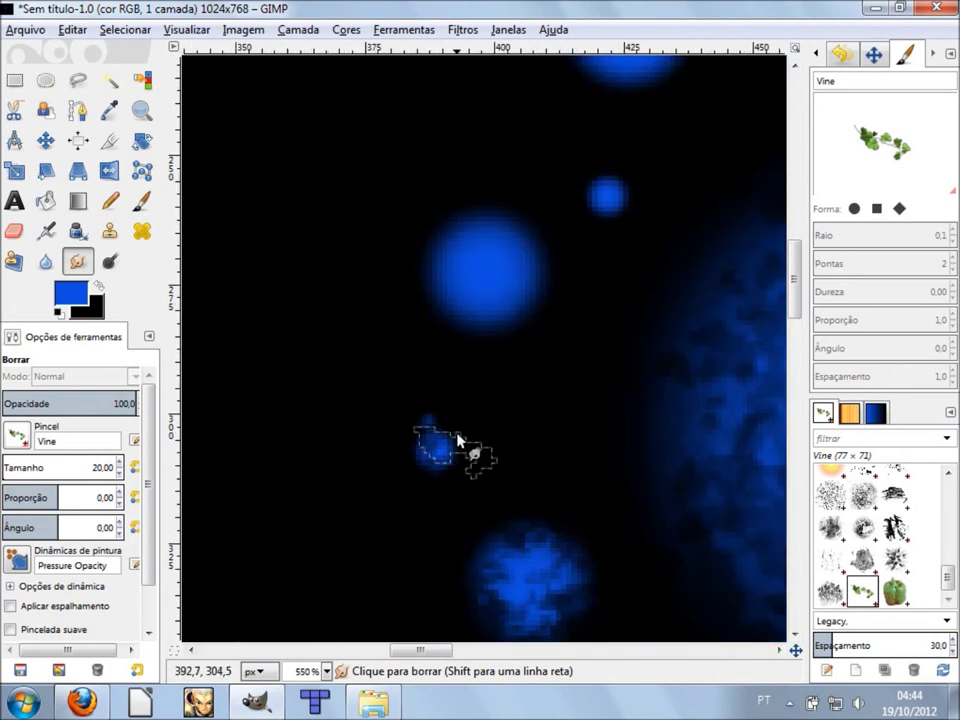
mouse_move(502, 322)
left_mouse_down()
mouse_move(468, 278)
mouse_move(476, 231)
mouse_move(512, 238)
left_mouse_up()
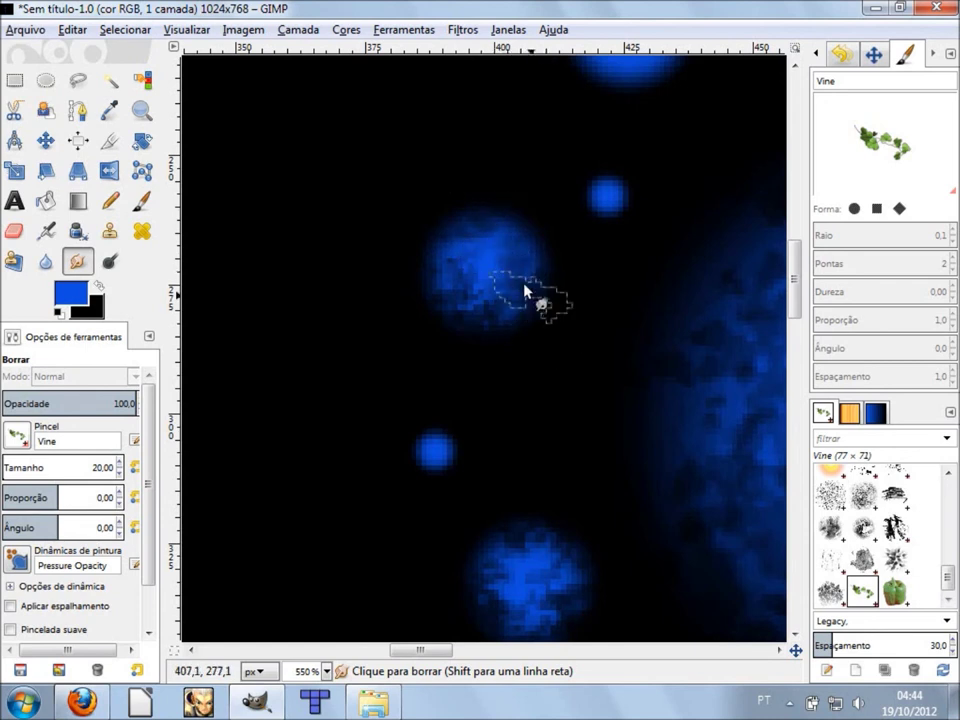
scroll(507, 283, "up", 3)
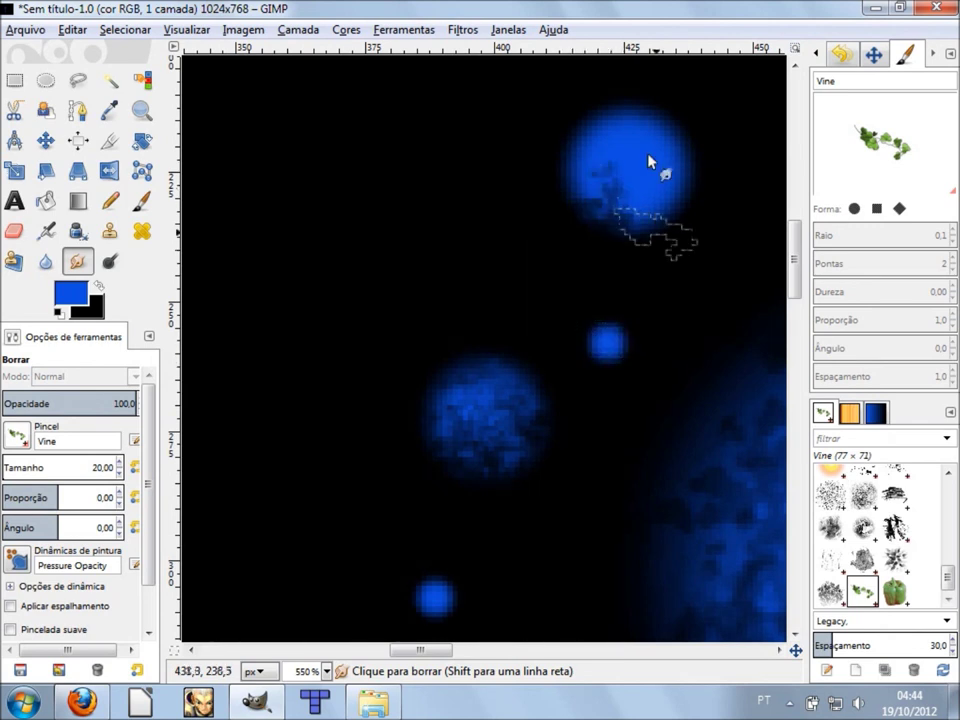
scroll(664, 139, "up", 3)
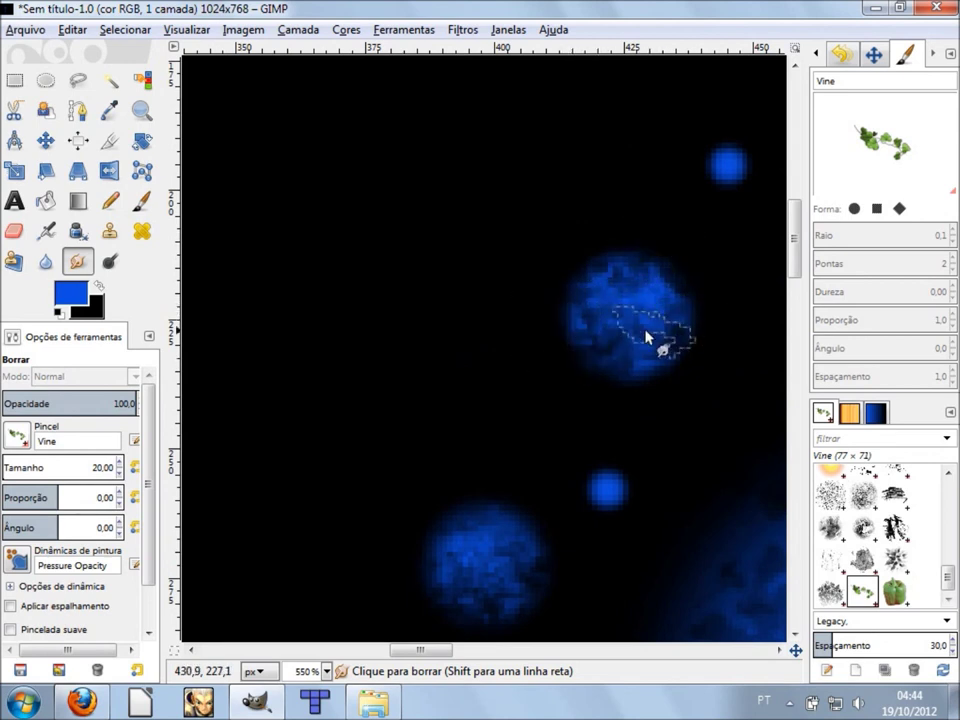
scroll(602, 218, "up", 3)
scroll(603, 240, "right", 3)
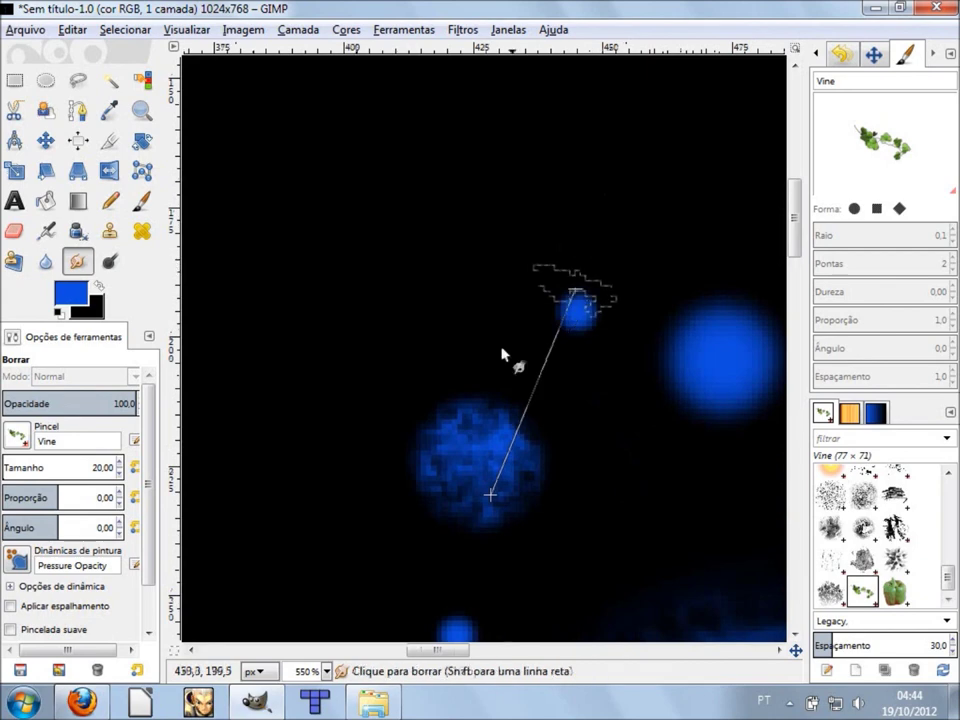
scroll(575, 250, "down", 3)
scroll(611, 204, "up", 1, "ctrl")
scroll(617, 240, "right", 5)
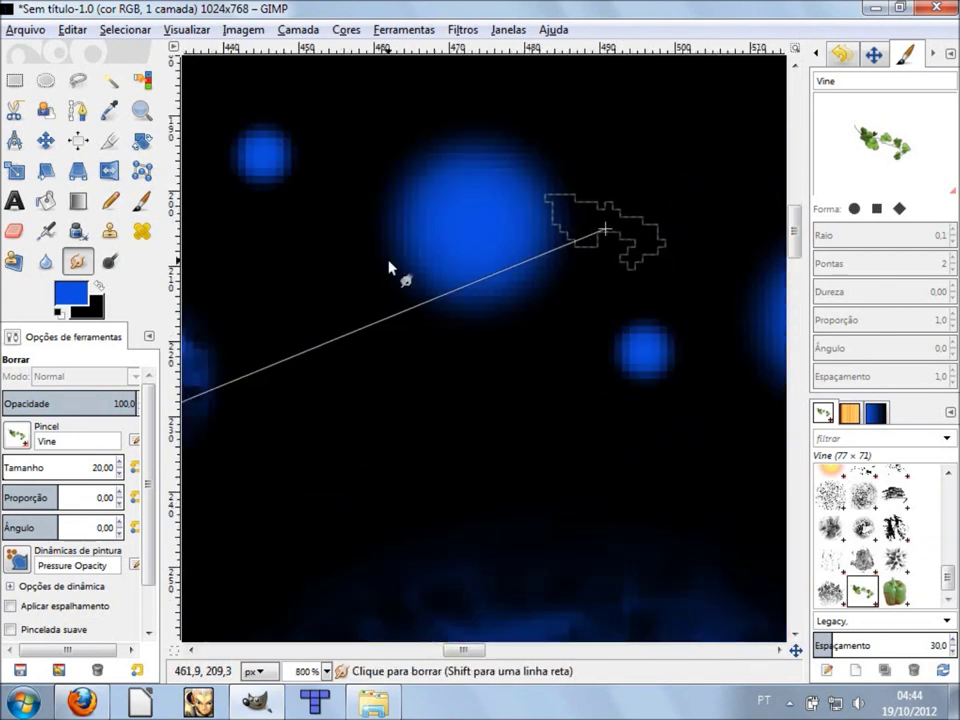
Step: Smudge the upper-left small dot, a large dot and its small neighbour into mottled texture
scroll(392, 272, "up", 3)
left_click_drag(314, 351, 279, 306)
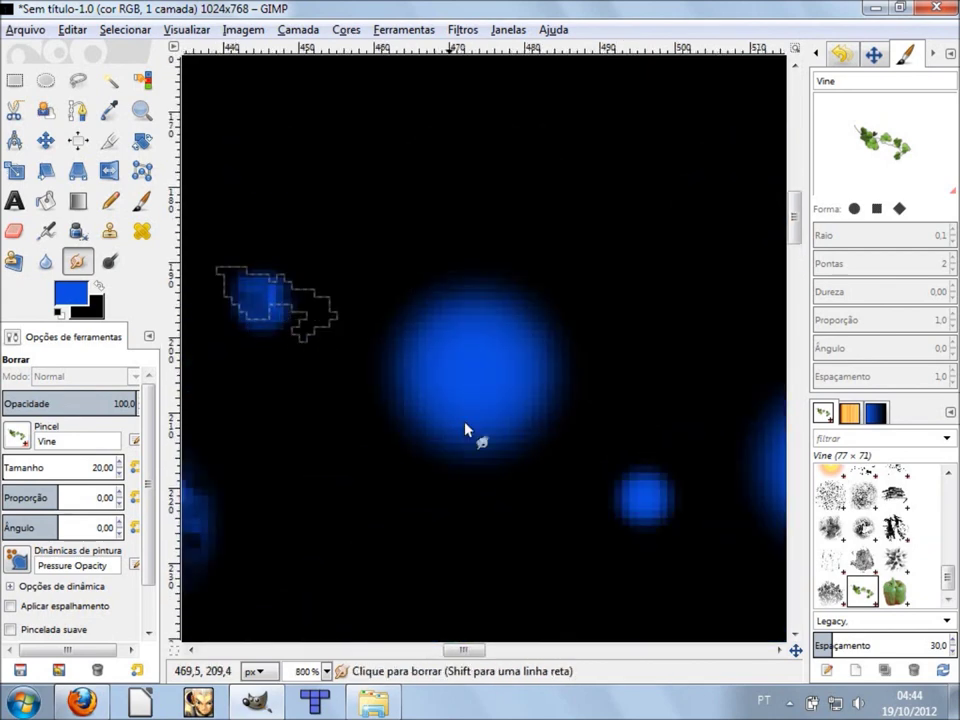
mouse_move(480, 429)
left_mouse_down()
mouse_move(465, 396)
mouse_move(493, 354)
mouse_move(558, 418)
mouse_move(493, 257)
mouse_move(396, 306)
mouse_move(424, 426)
left_mouse_up()
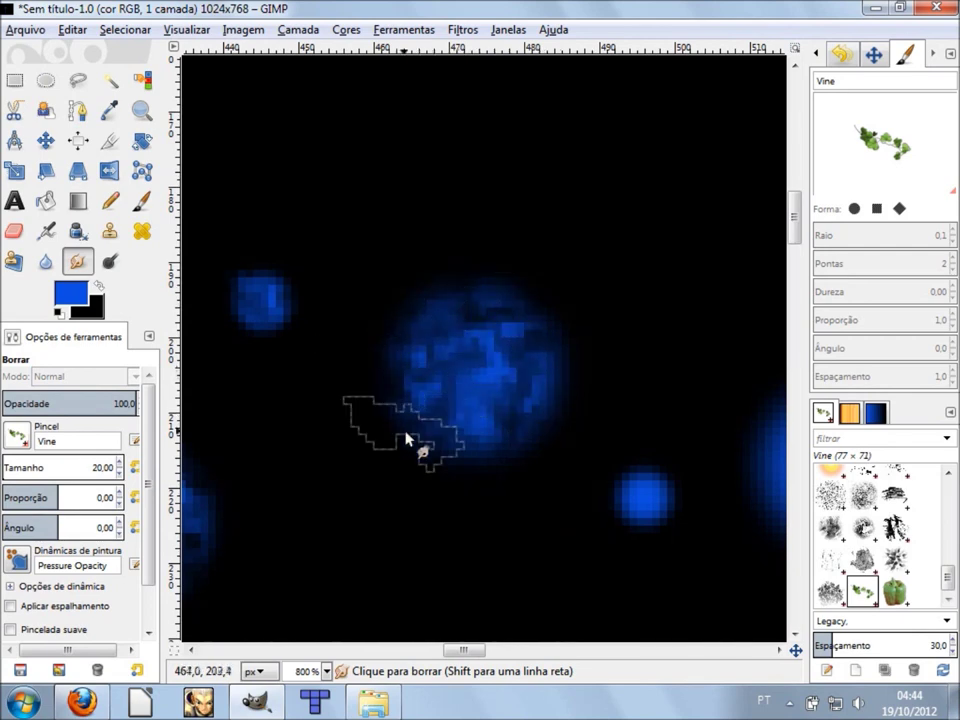
scroll(611, 401, "down", 3)
scroll(604, 403, "down", 1, "ctrl")
scroll(560, 404, "right", 3)
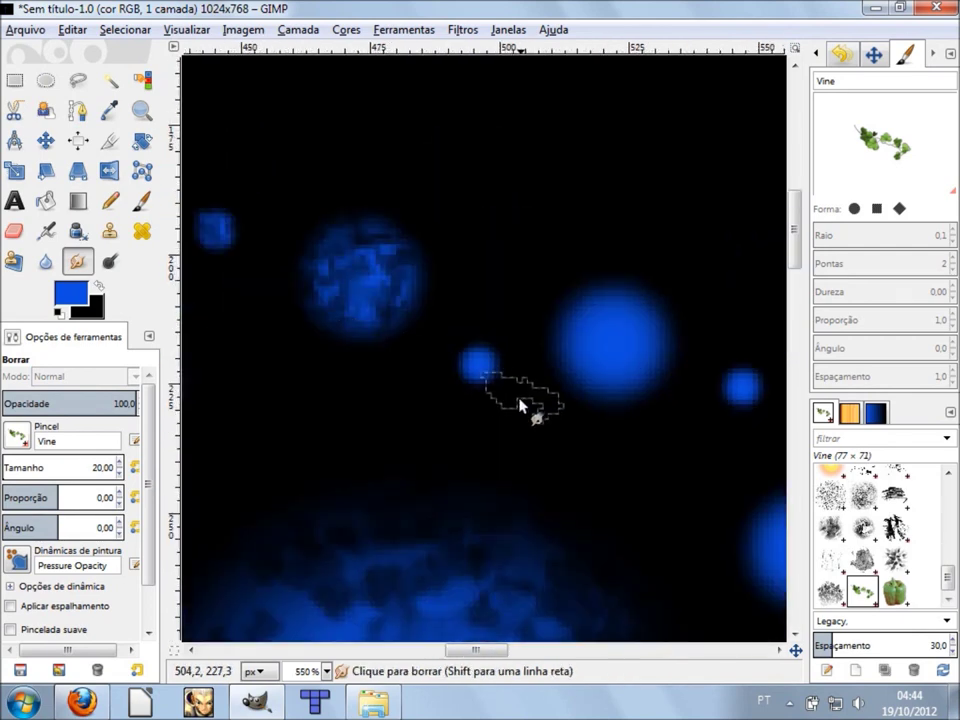
scroll(520, 404, "up", 1, "ctrl")
left_click_drag(490, 420, 475, 374)
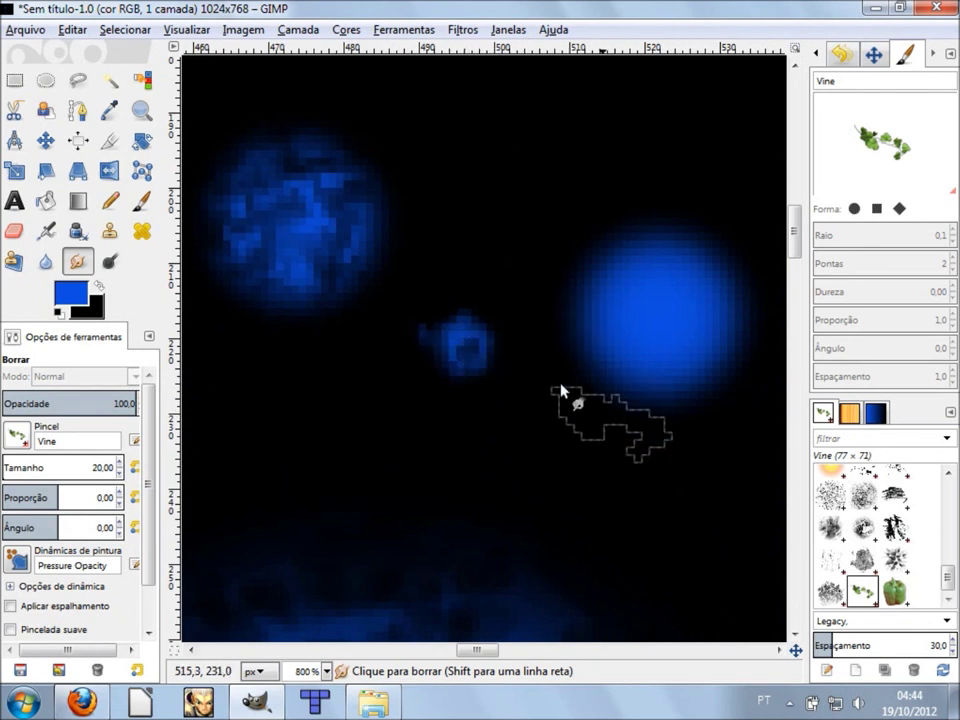
mouse_move(653, 368)
left_mouse_down()
mouse_move(561, 297)
mouse_move(654, 214)
mouse_move(677, 268)
mouse_move(686, 347)
left_mouse_up()
Step: Smudge blotchy texture into the middle dots and the lower part of the big dot
scroll(686, 347, "down", 1, "ctrl")
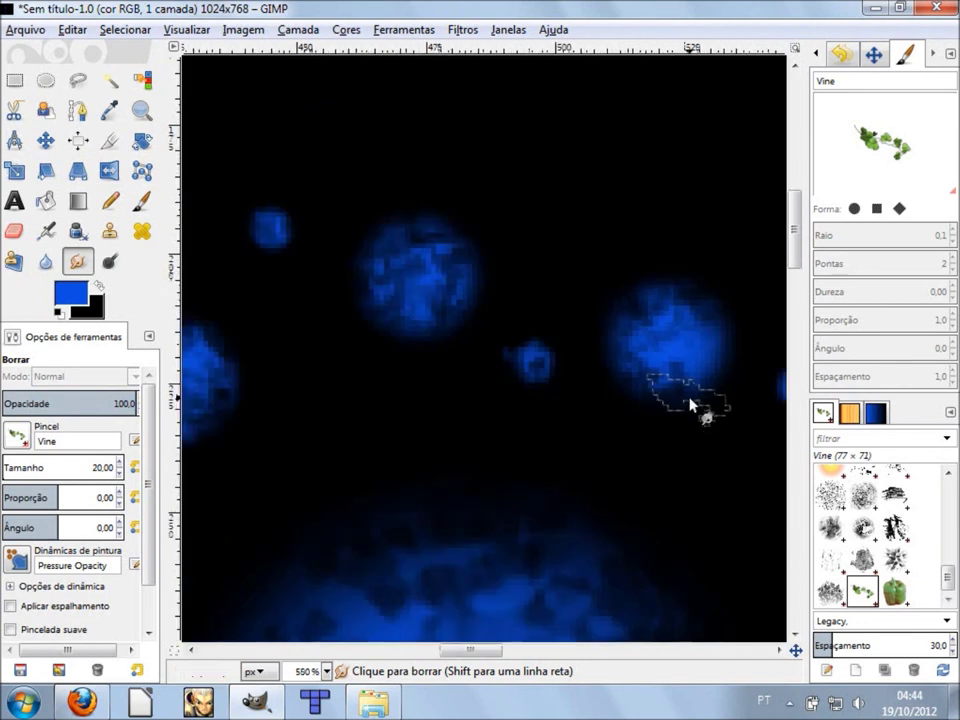
scroll(690, 404, "right", 3)
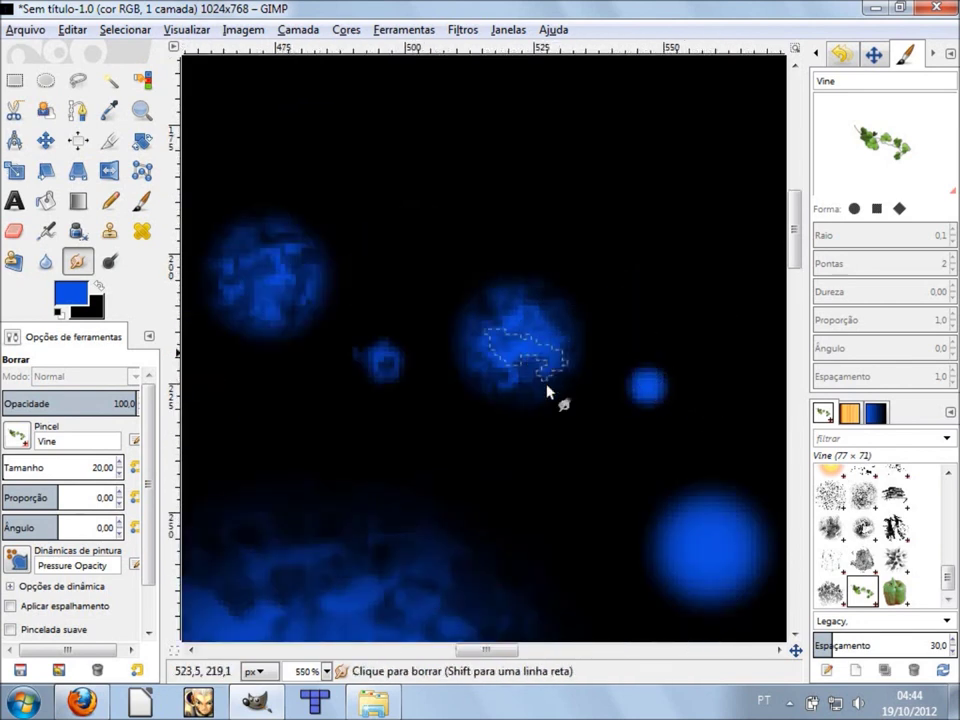
mouse_move(638, 428)
left_mouse_down()
mouse_move(653, 400)
mouse_move(683, 395)
left_mouse_up()
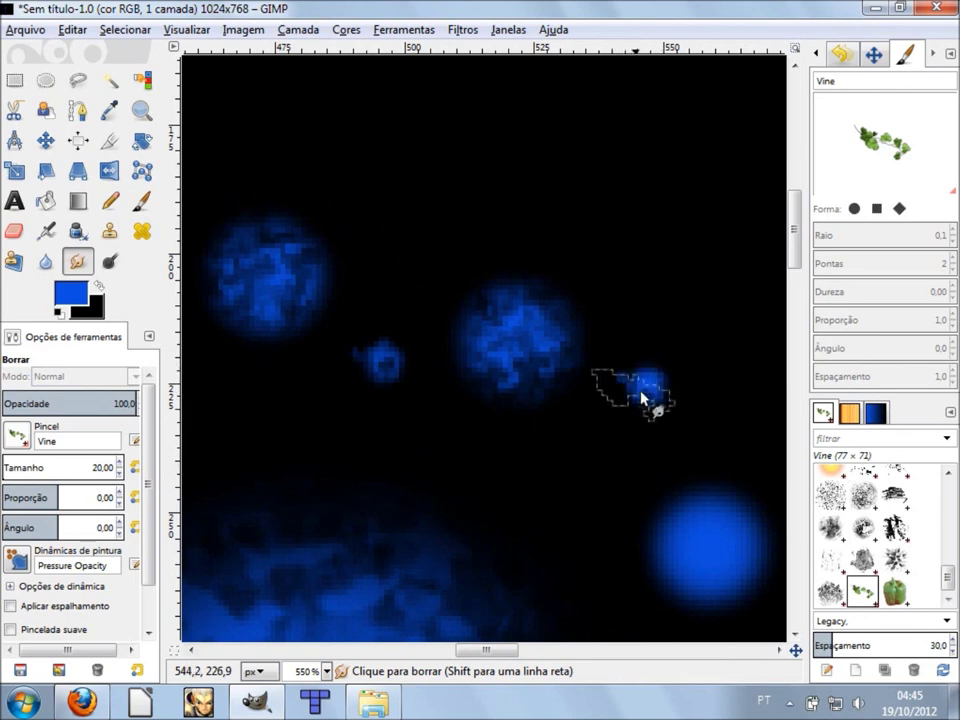
scroll(641, 398, "down", 3)
scroll(613, 364, "right", 3)
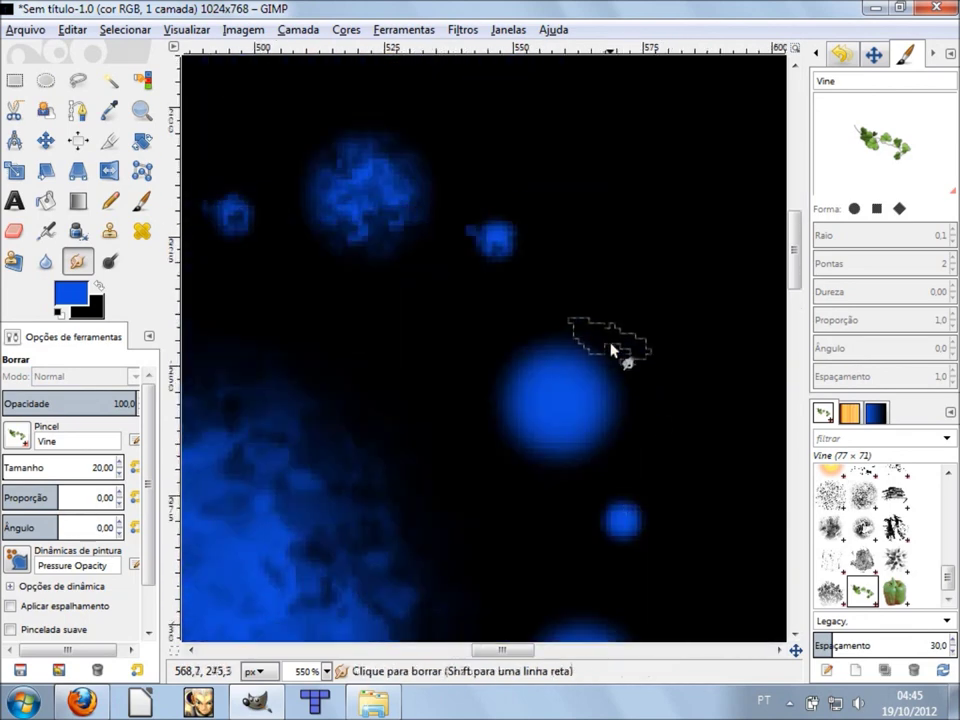
scroll(600, 510, "up", 1, "ctrl")
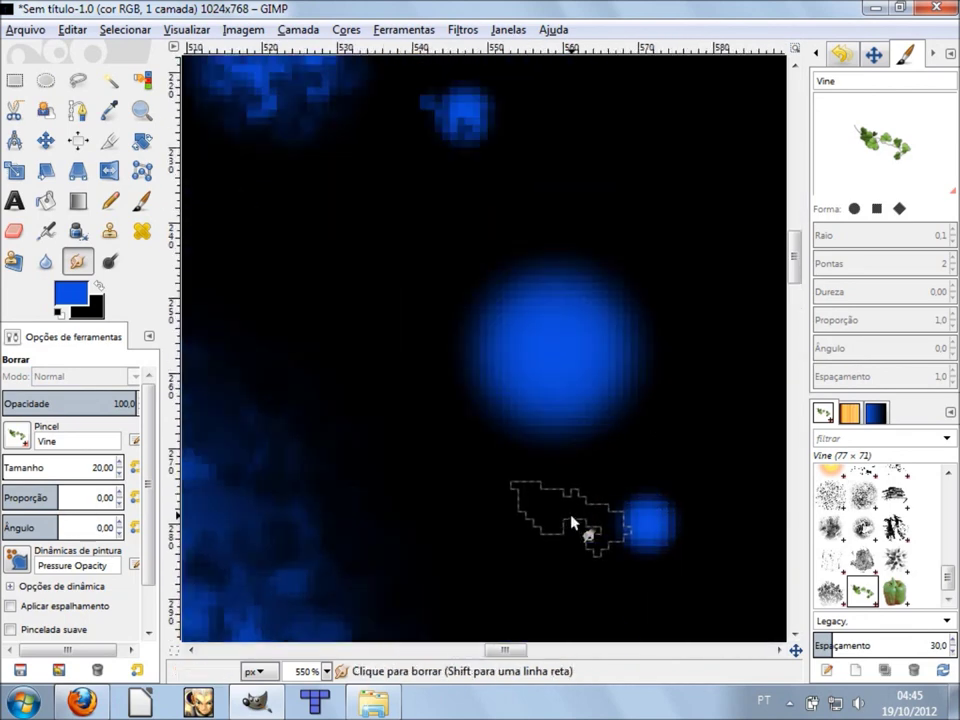
mouse_move(585, 404)
left_mouse_down()
mouse_move(649, 393)
mouse_move(595, 360)
mouse_move(651, 285)
mouse_move(580, 330)
mouse_move(549, 317)
mouse_move(476, 354)
mouse_move(553, 334)
mouse_move(468, 376)
left_mouse_up()
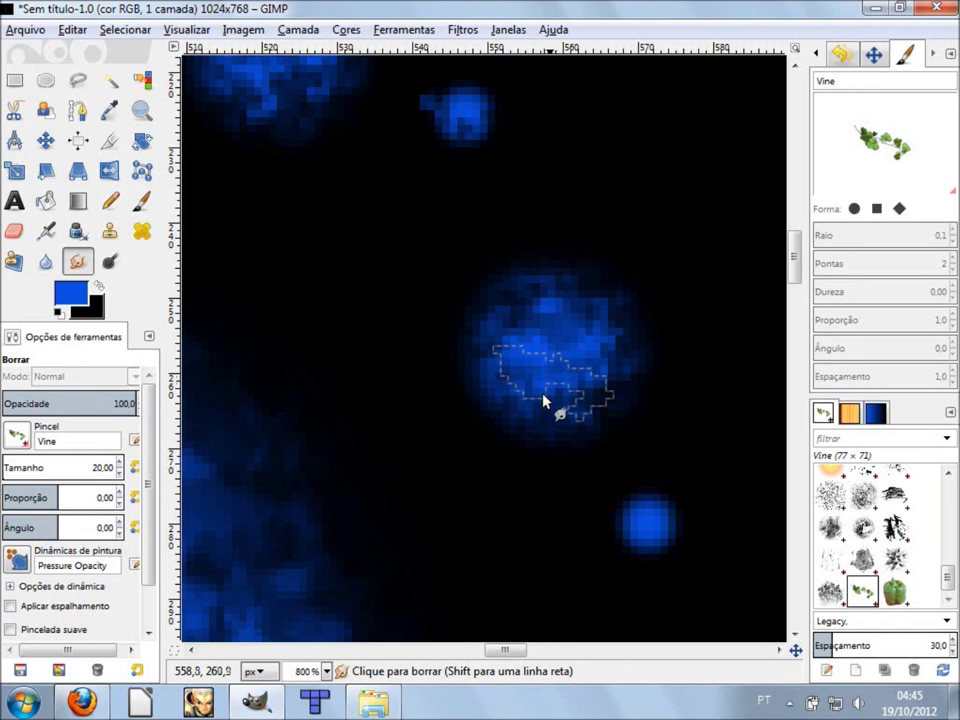
scroll(537, 403, "down", 3)
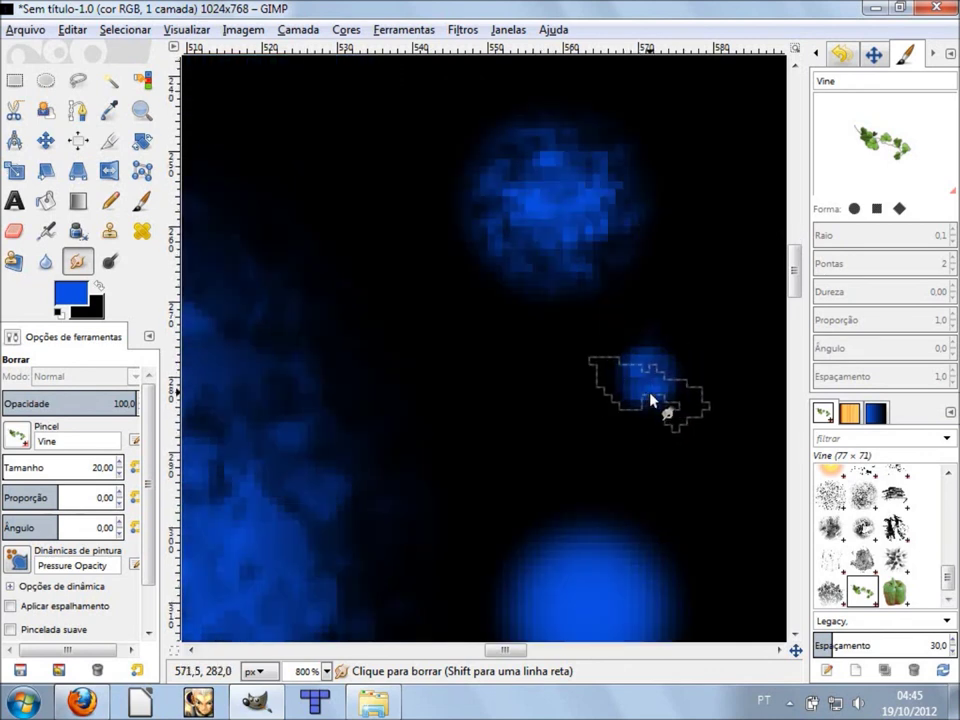
scroll(660, 415, "down", 6)
mouse_move(660, 415)
left_mouse_down()
mouse_move(587, 230)
mouse_move(609, 306)
mouse_move(540, 229)
mouse_move(675, 257)
mouse_move(631, 250)
mouse_move(529, 377)
mouse_move(555, 312)
left_mouse_up()
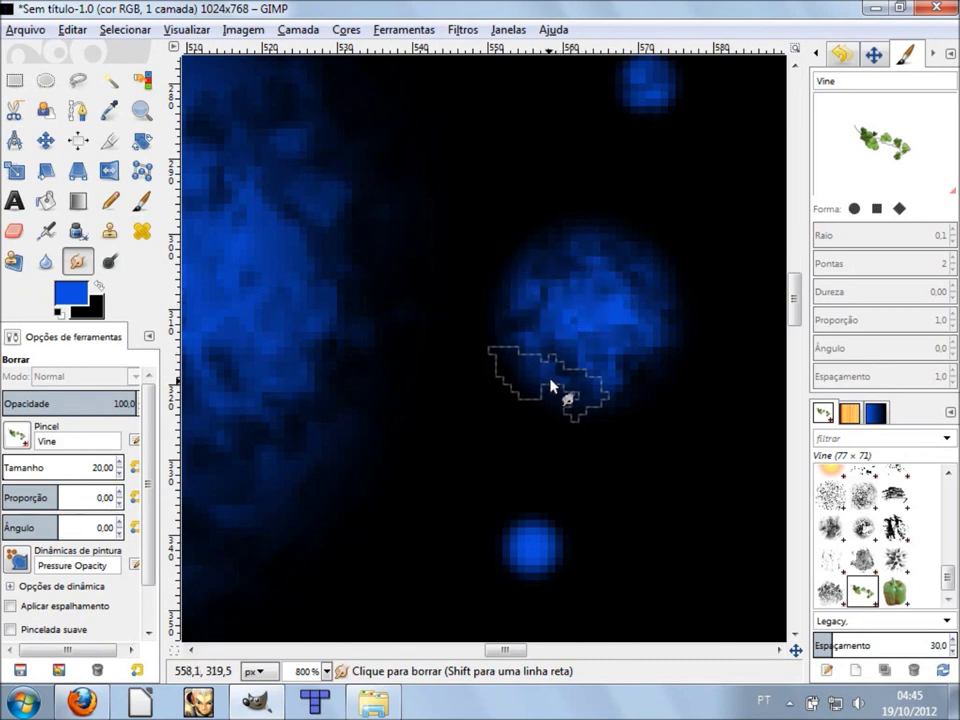
Step: Break up the last big blue dot, then zoom out to view the whole flower
scroll(576, 400, "down", 3)
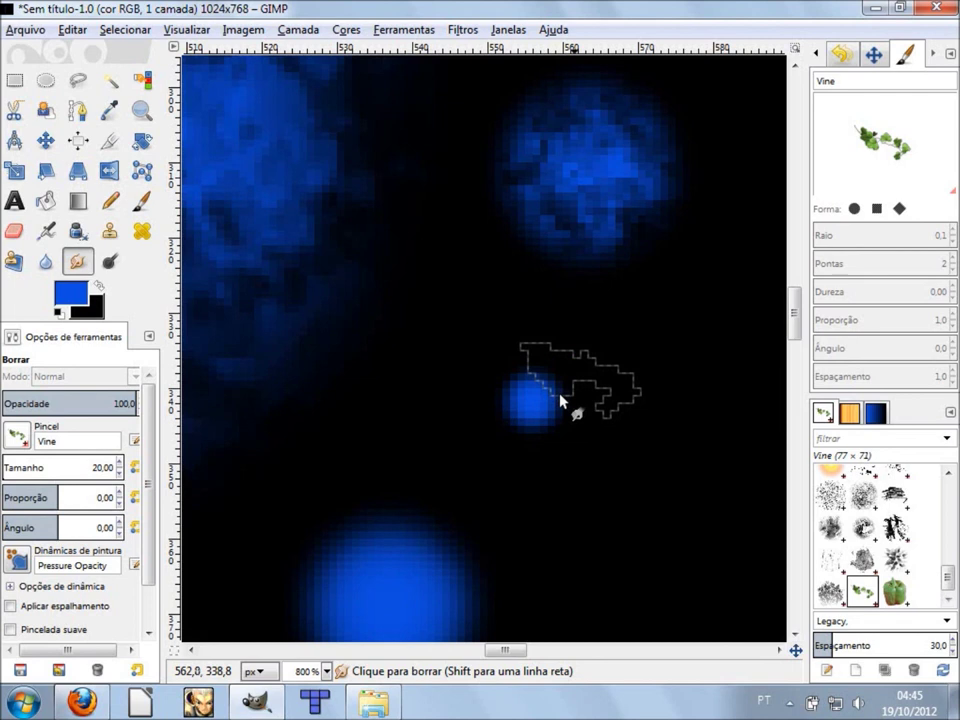
scroll(520, 420, "down", 5)
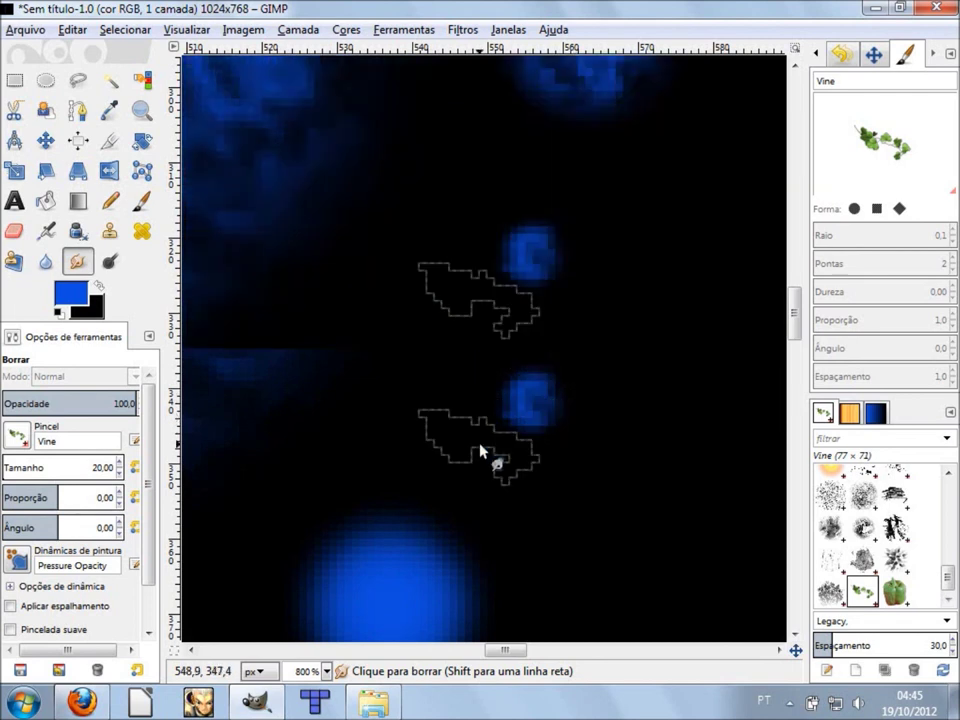
mouse_move(393, 420)
left_mouse_down()
mouse_move(364, 343)
mouse_move(478, 407)
mouse_move(429, 326)
mouse_move(437, 297)
mouse_move(393, 207)
mouse_move(424, 221)
mouse_move(372, 262)
mouse_move(333, 265)
left_mouse_up()
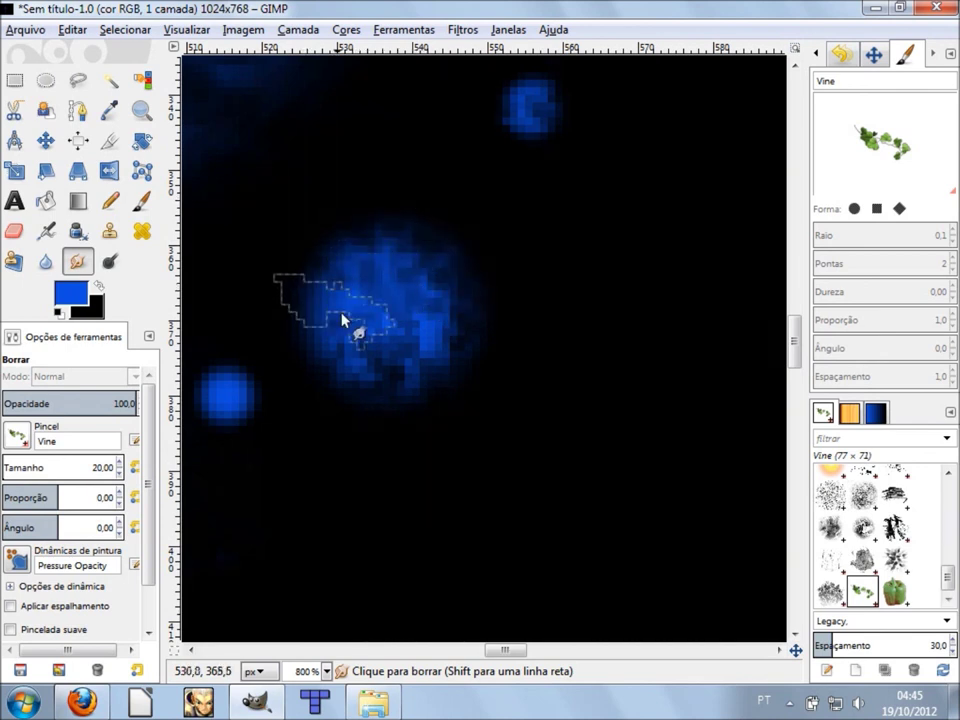
scroll(465, 431, "down", 2, "ctrl")
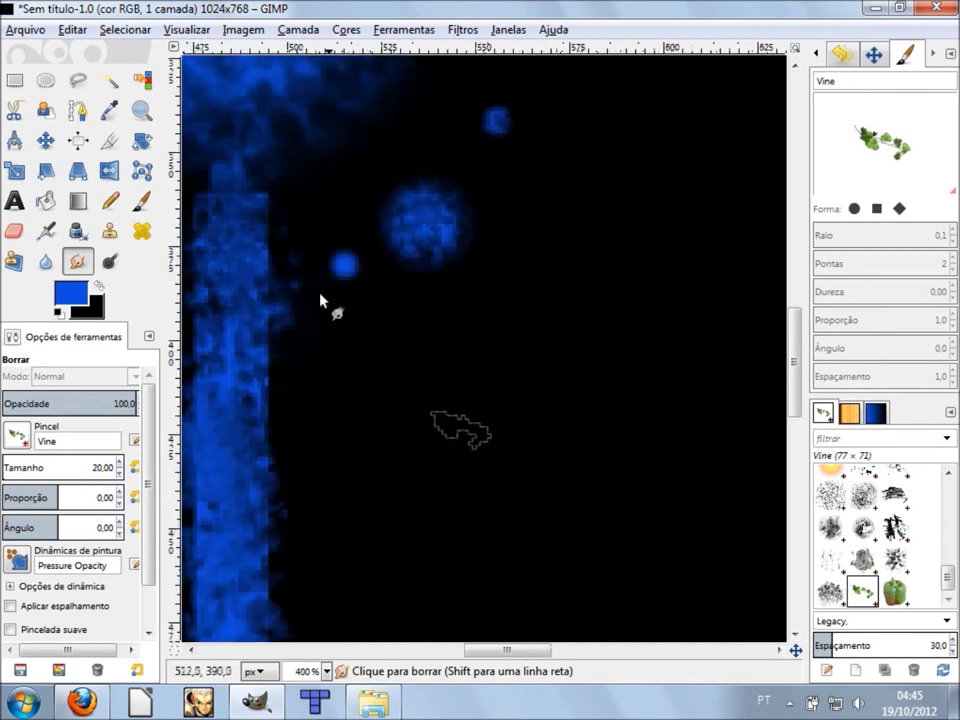
scroll(380, 298, "down", 1, "ctrl")
scroll(360, 301, "down", 2, "ctrl")
scroll(357, 303, "down", 1, "ctrl")
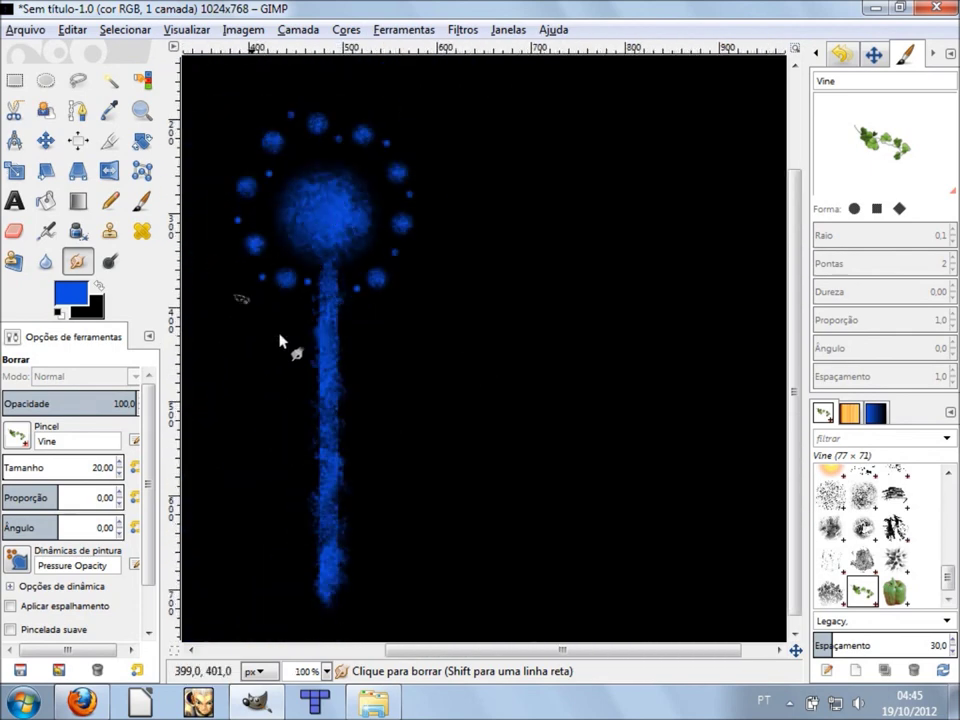
scroll(465, 332, "up", 2, "ctrl")
scroll(467, 347, "up", 2, "ctrl")
scroll(400, 350, "up", 2, "ctrl")
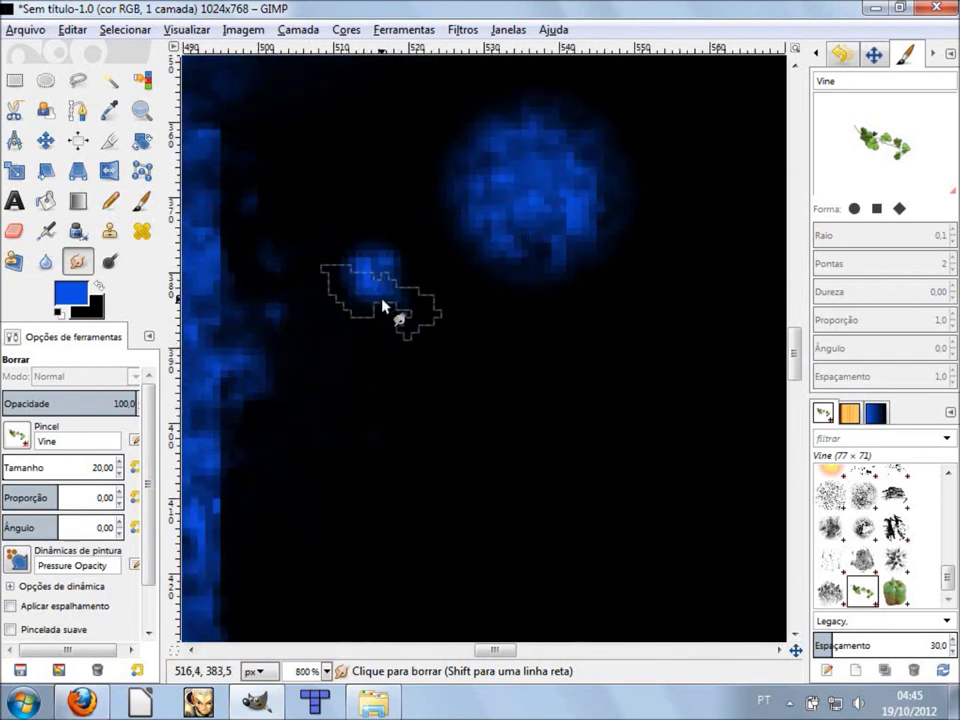
key("ctrl+z")
scroll(381, 302, "down", 2, "ctrl")
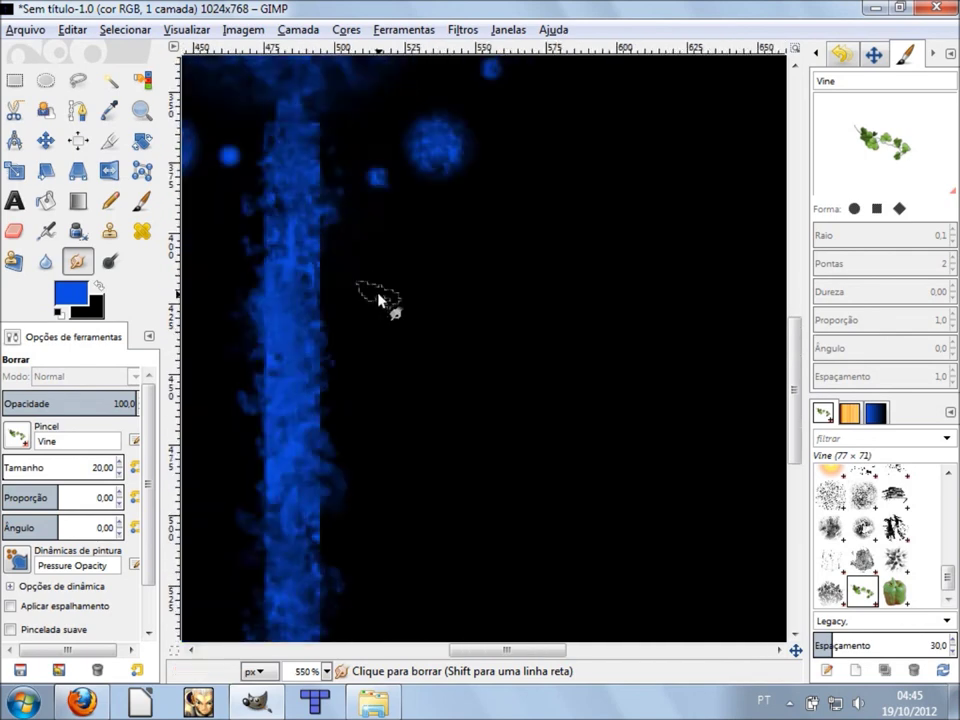
scroll(378, 298, "down", 2, "ctrl")
scroll(378, 298, "down", 2, "ctrl")
scroll(326, 306, "down", 1, "ctrl")
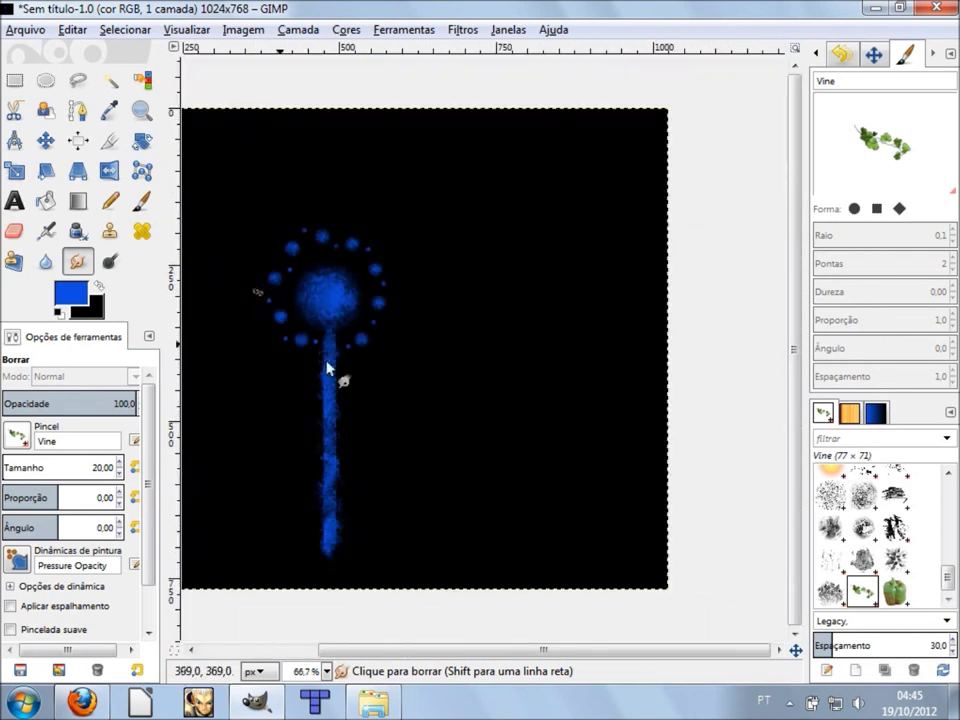
scroll(450, 375, "left", 3)
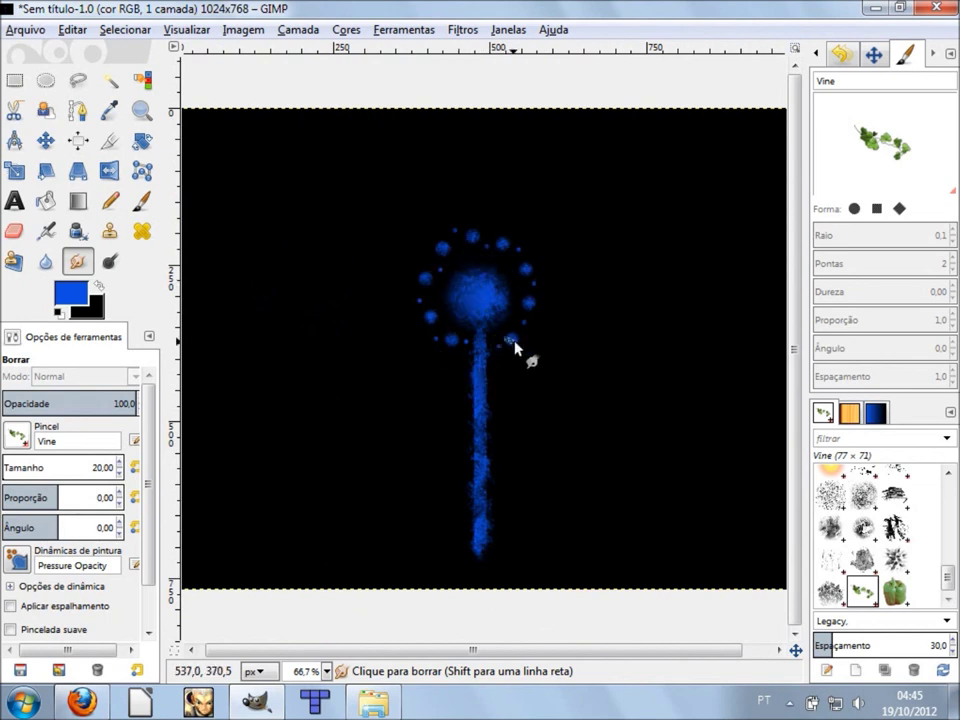
scroll(535, 315, "up", 1, "ctrl")
scroll(540, 305, "up", 1, "ctrl")
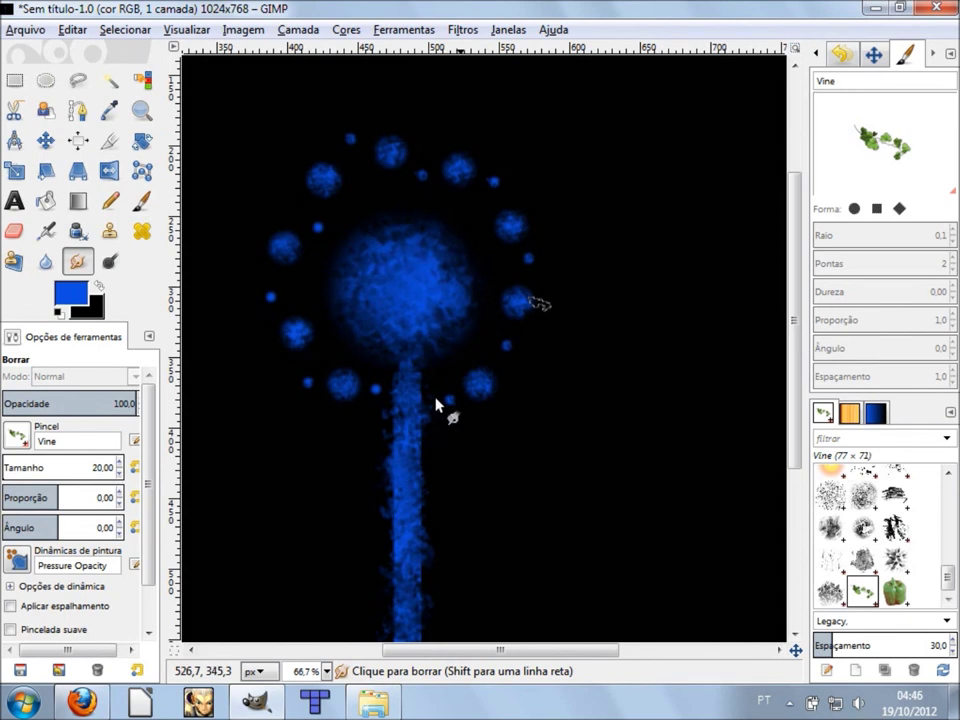